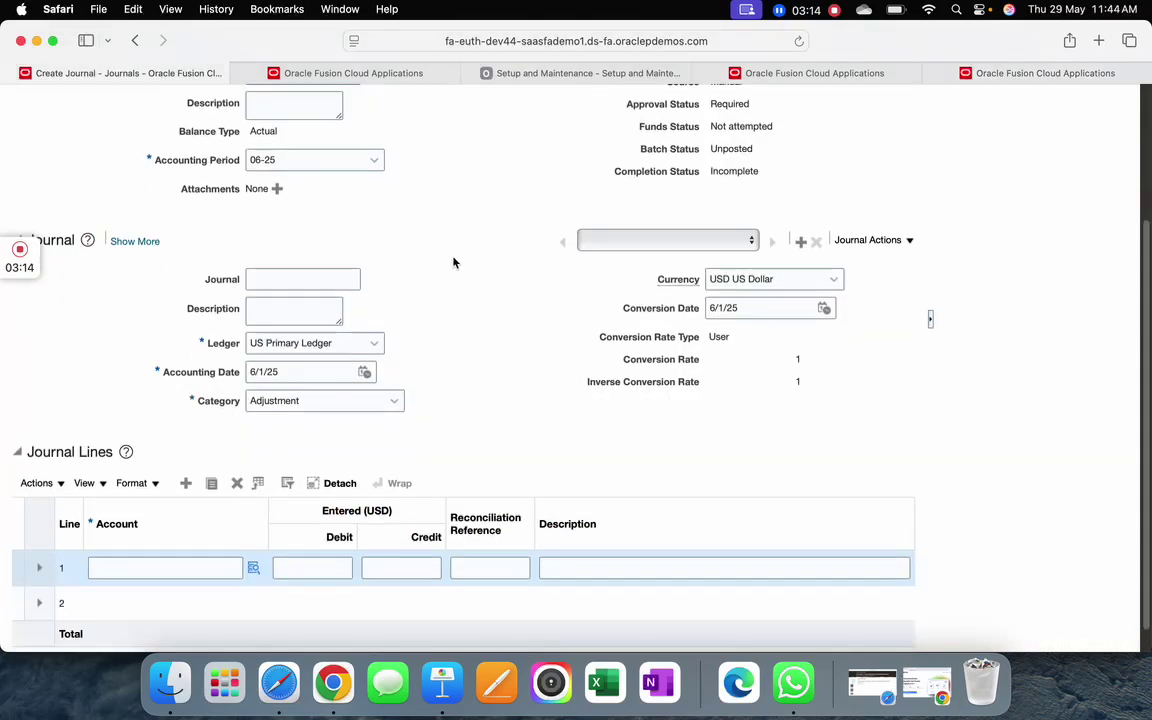
# Open the account selector for journal line 1 and examine the available Company segment values
pyautogui.scroll(3, 453, 263)
pyautogui.scroll(-3, 430, 305)
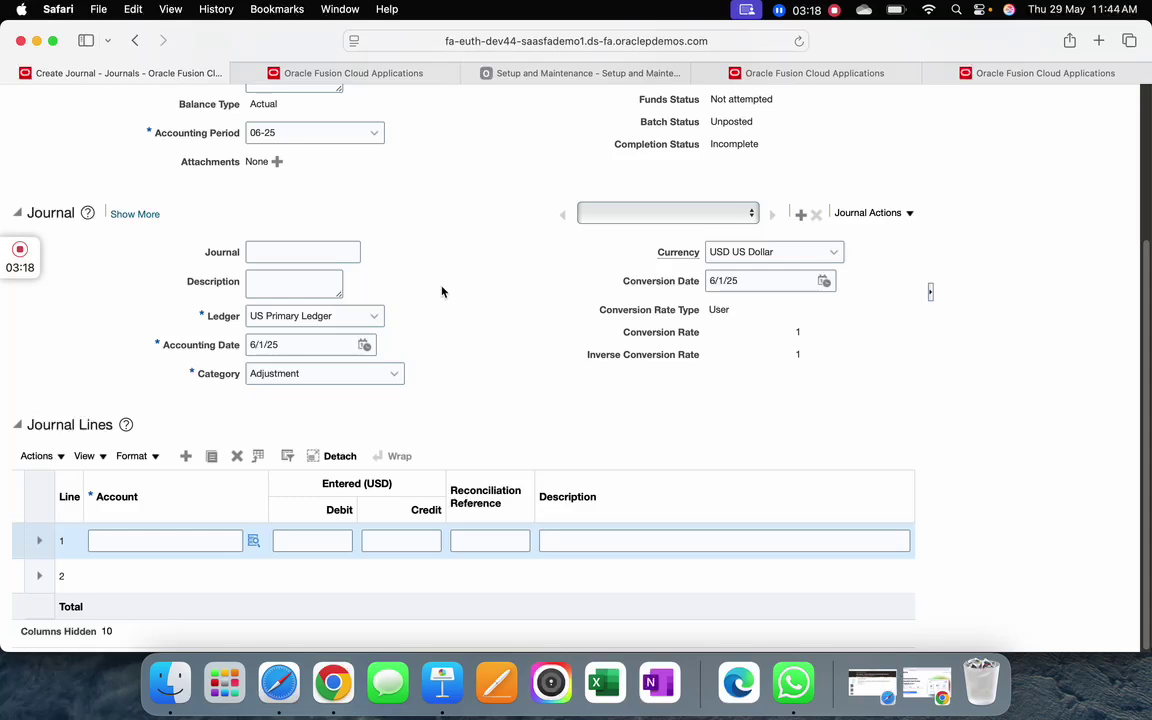
pyautogui.click(254, 543)
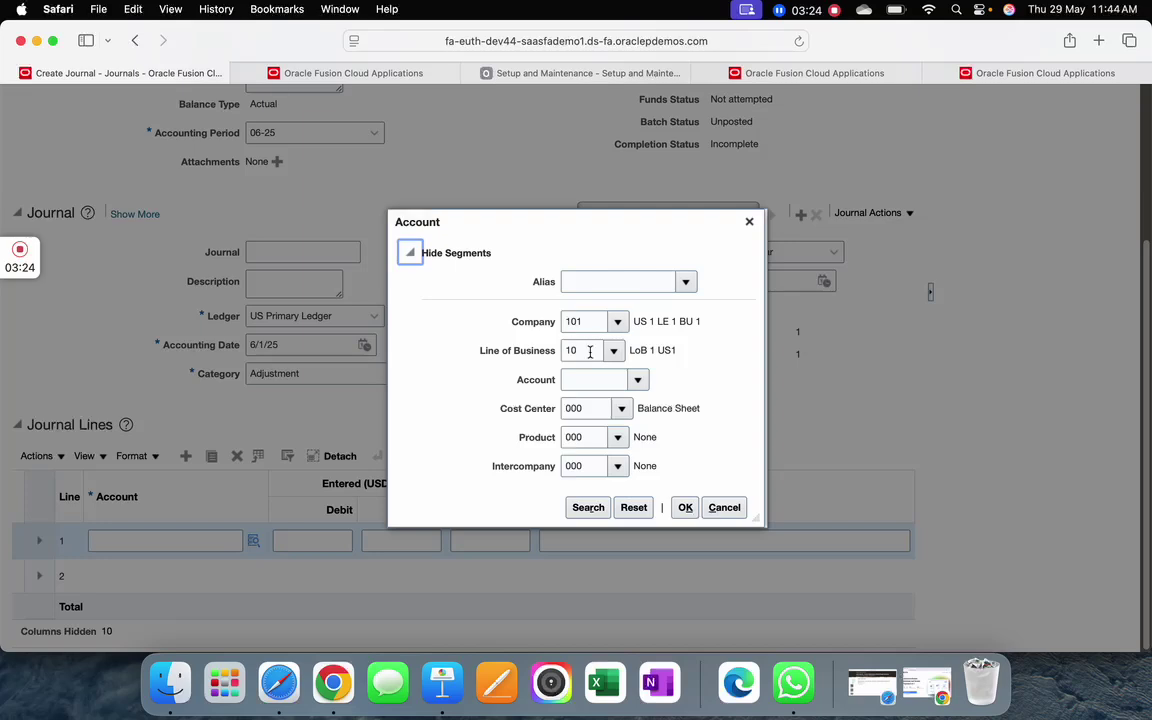
pyautogui.click(617, 322)
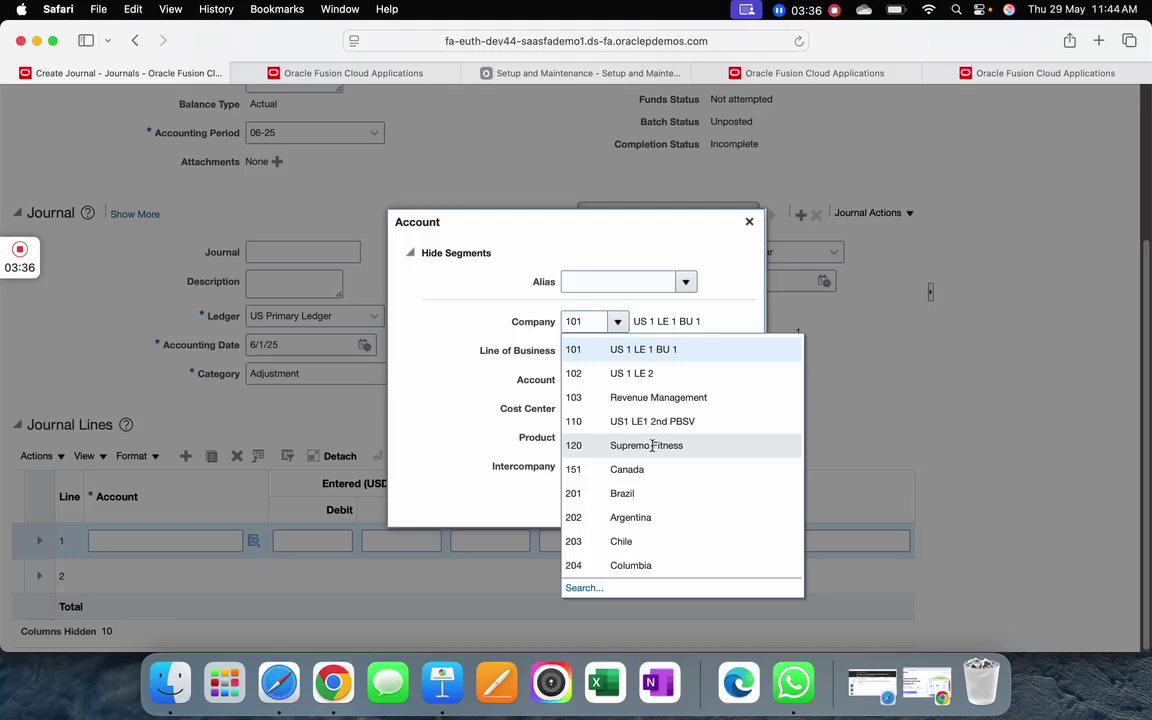
pyautogui.click(455, 420)
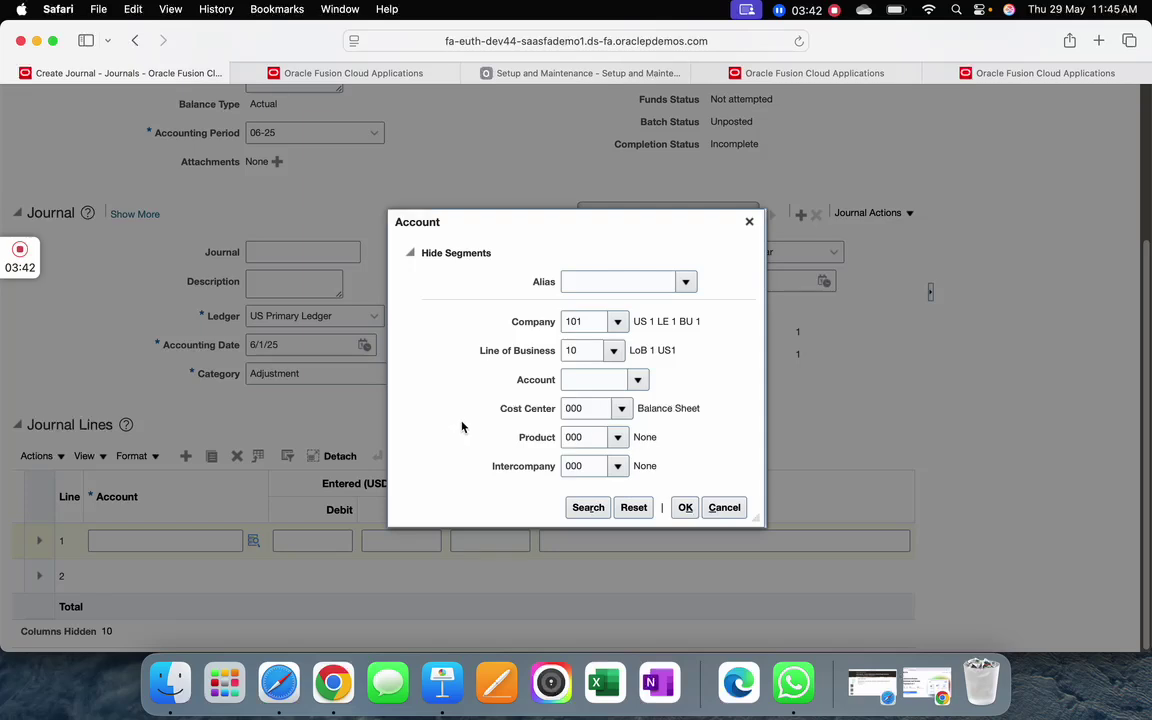
pyautogui.scroll(5, 765, 391)
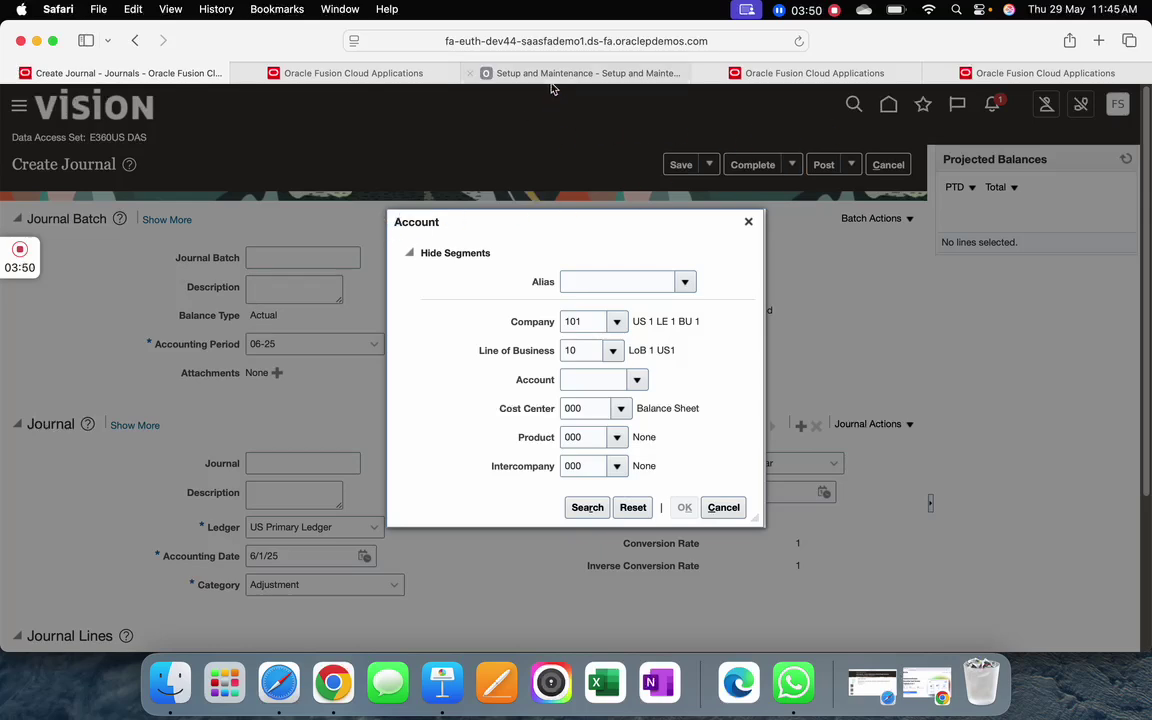
# Switch to the Oracle Fusion home page and open the Security Console
pyautogui.click(380, 74)
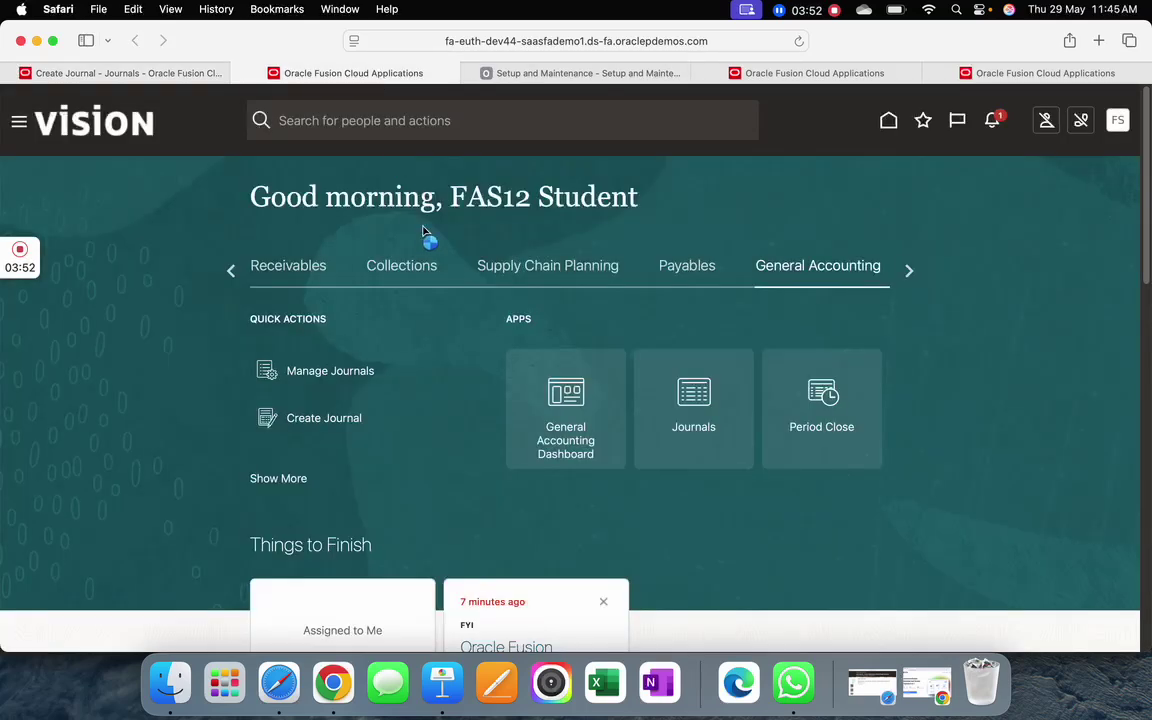
pyautogui.click(15, 122)
pyautogui.scroll(-10, 329, 470)
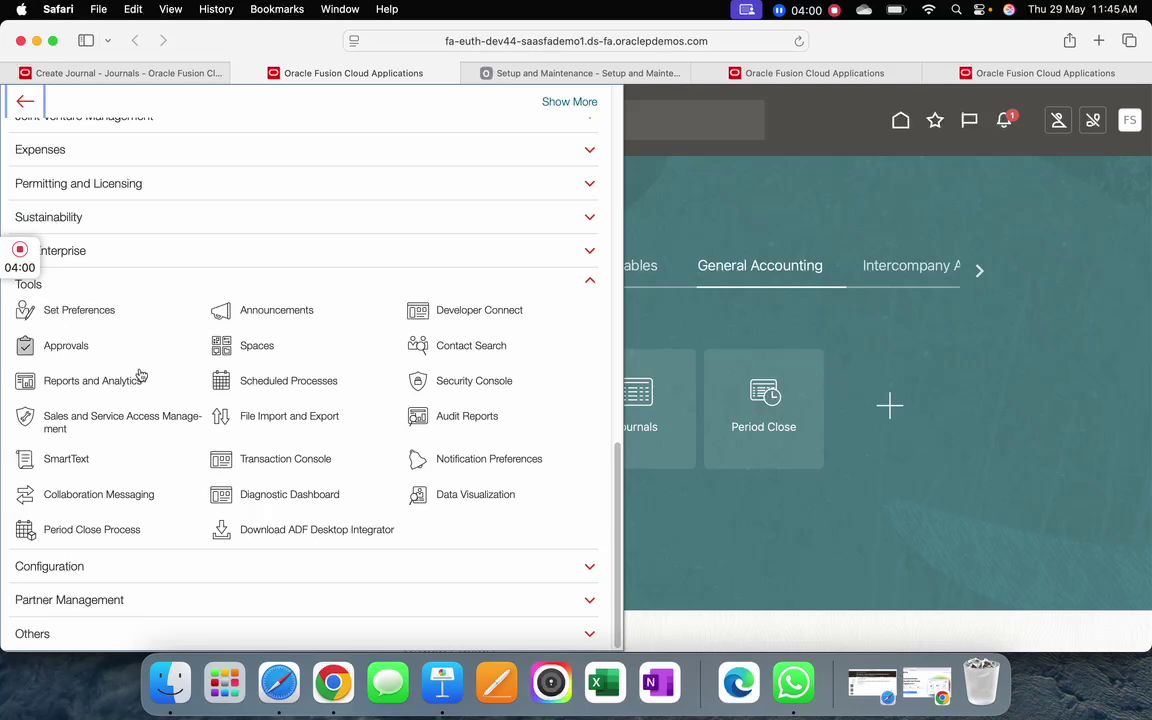
pyautogui.click(498, 382)
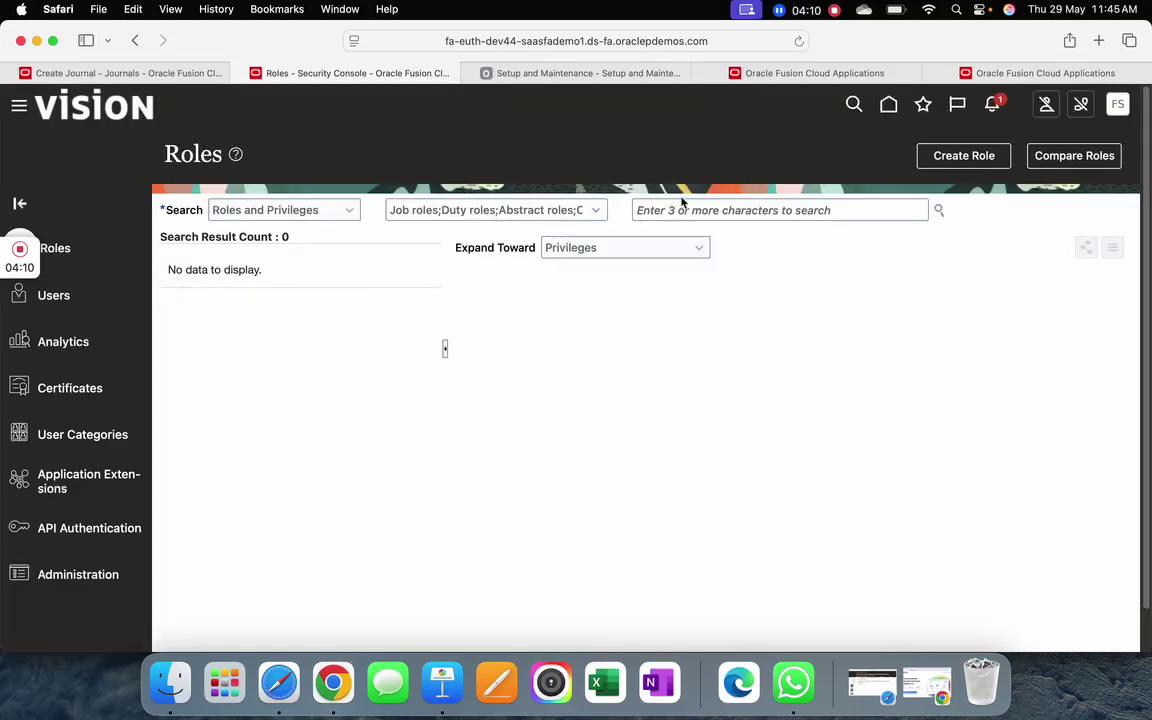
# Create a new role using COMP_ACCESS as both the role name and the role code
pyautogui.click(950, 160)
pyautogui.click(471, 274)
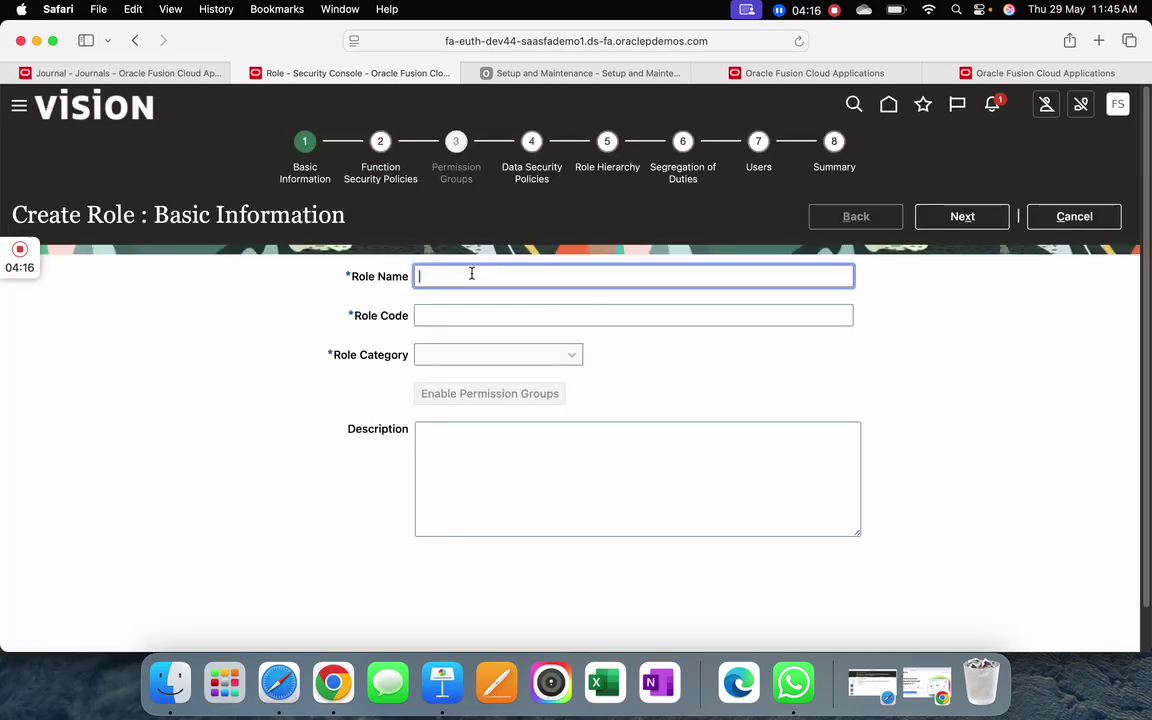
pyautogui.write('COMP_ACCESS')
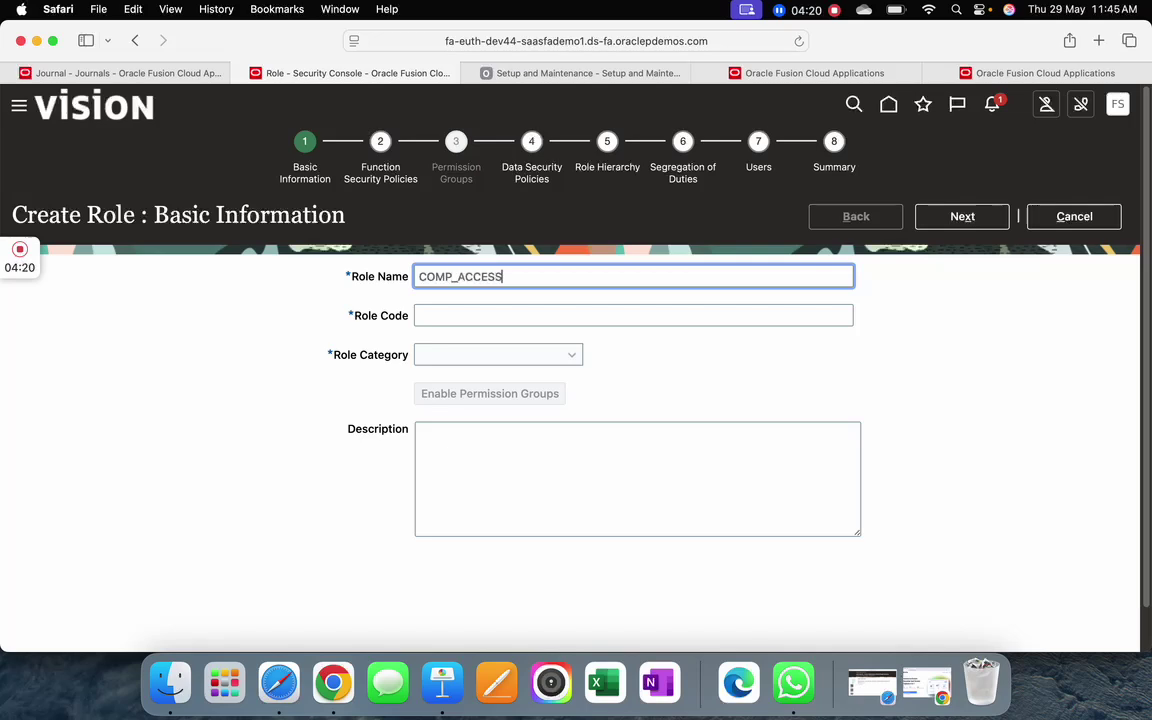
pyautogui.moveTo(506, 277); pyautogui.dragTo(421, 279)
pyautogui.press('super+c')
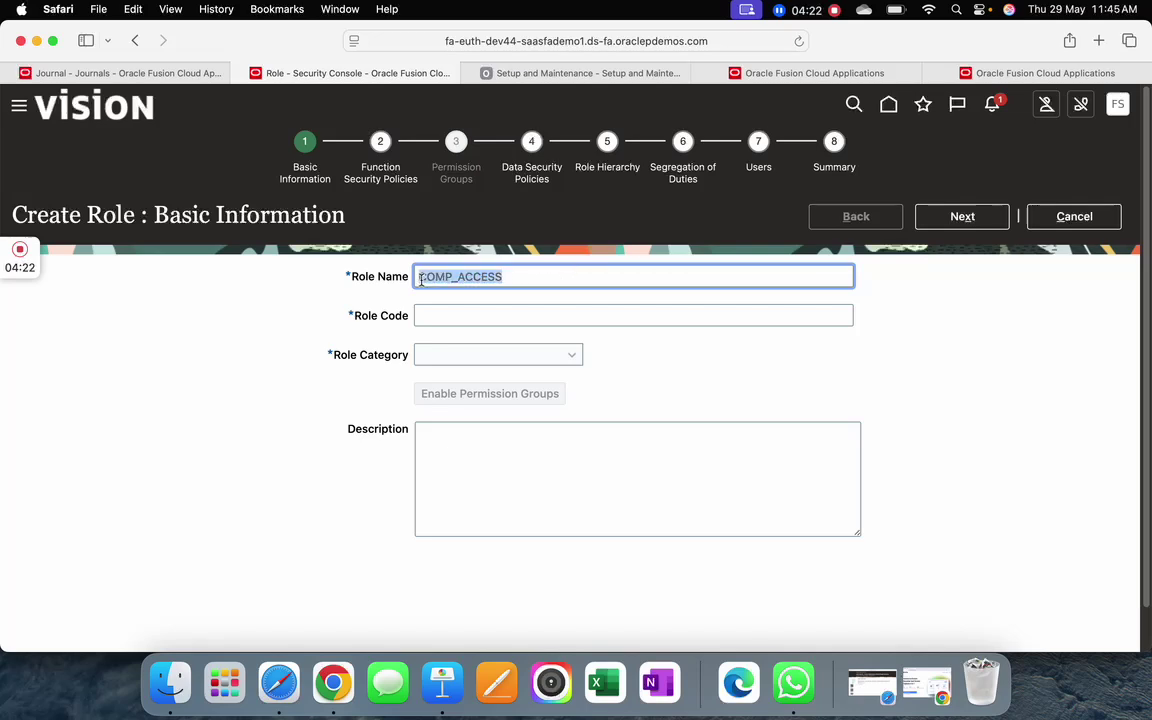
pyautogui.click(478, 316)
pyautogui.press('super+v')
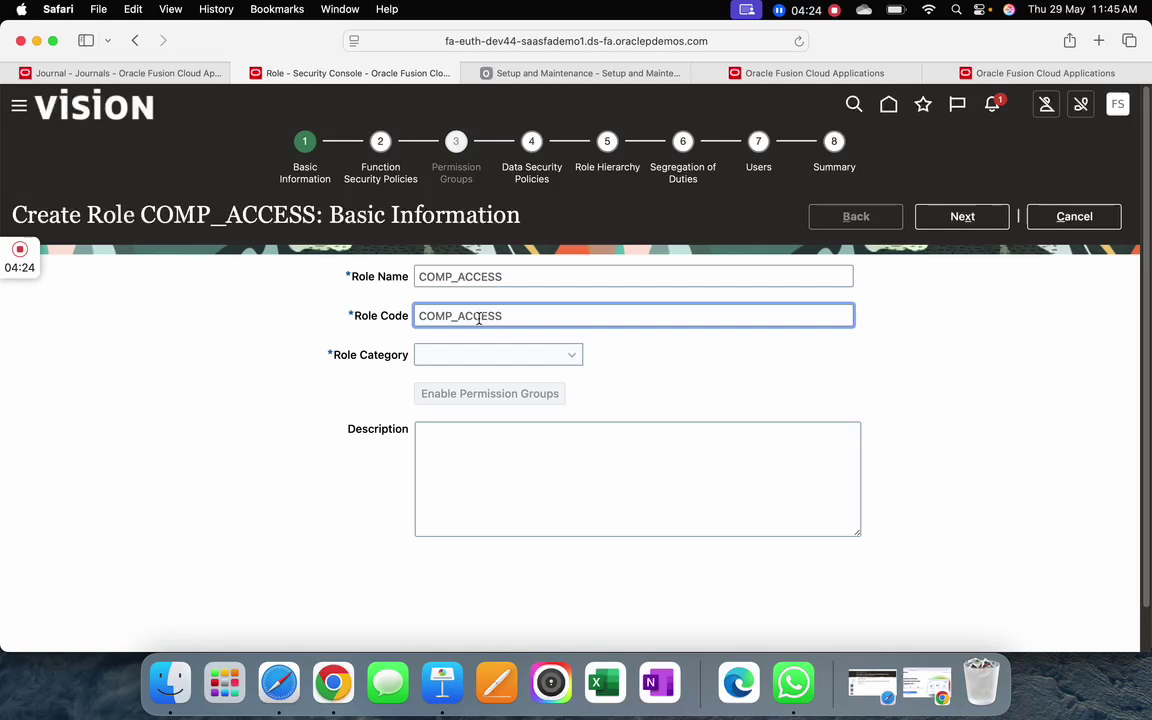
# Set the role category to Financials - Abstract Roles
pyautogui.click(575, 361)
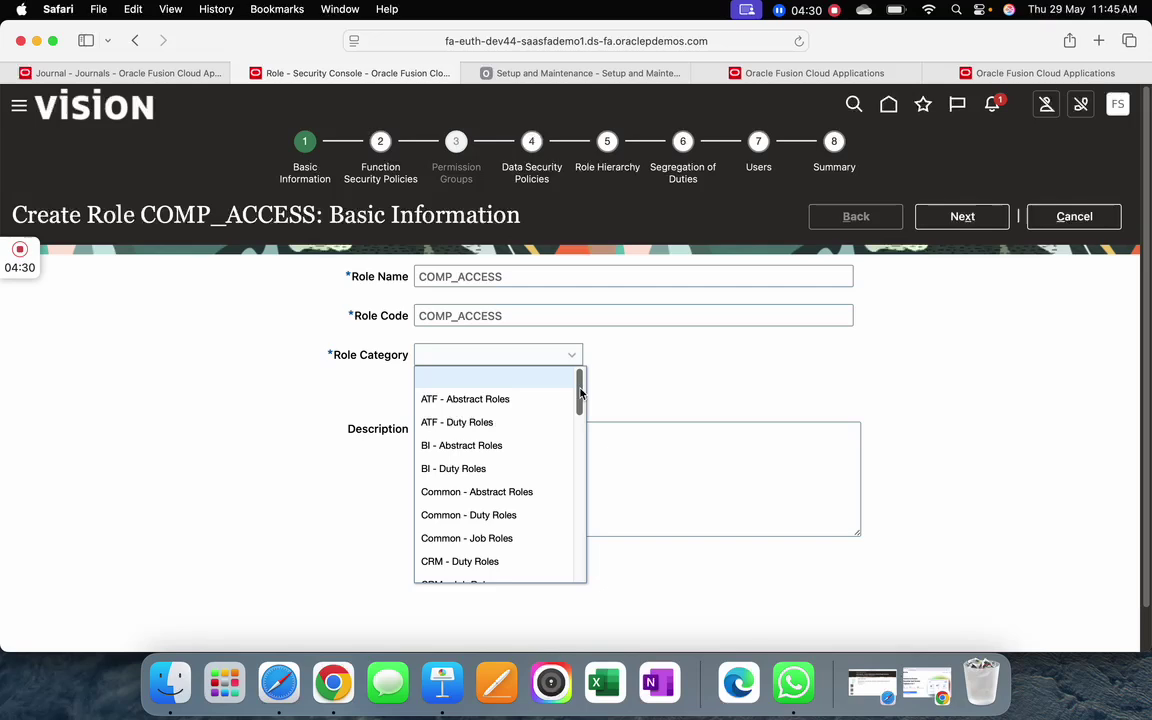
pyautogui.moveTo(580, 393); pyautogui.dragTo(578, 437)
pyautogui.click(520, 462)
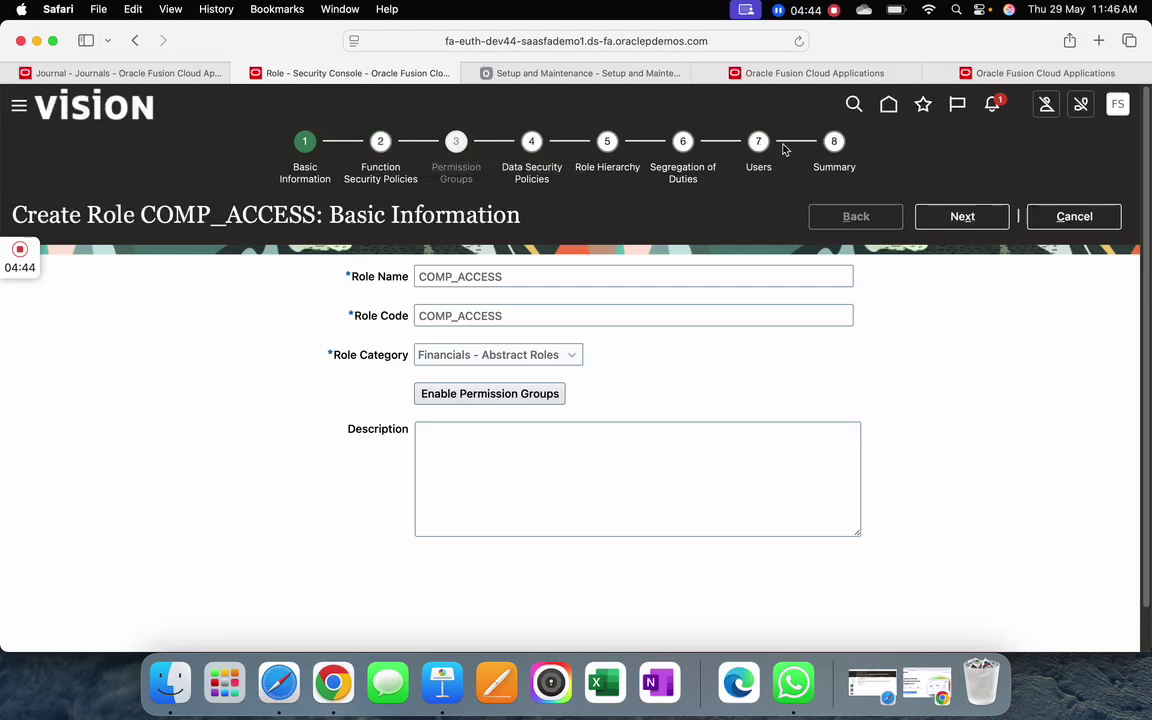
# Proceed to the role's Users stage and add the signed-in student's user account to the role
pyautogui.click(380, 141)
pyautogui.click(531, 144)
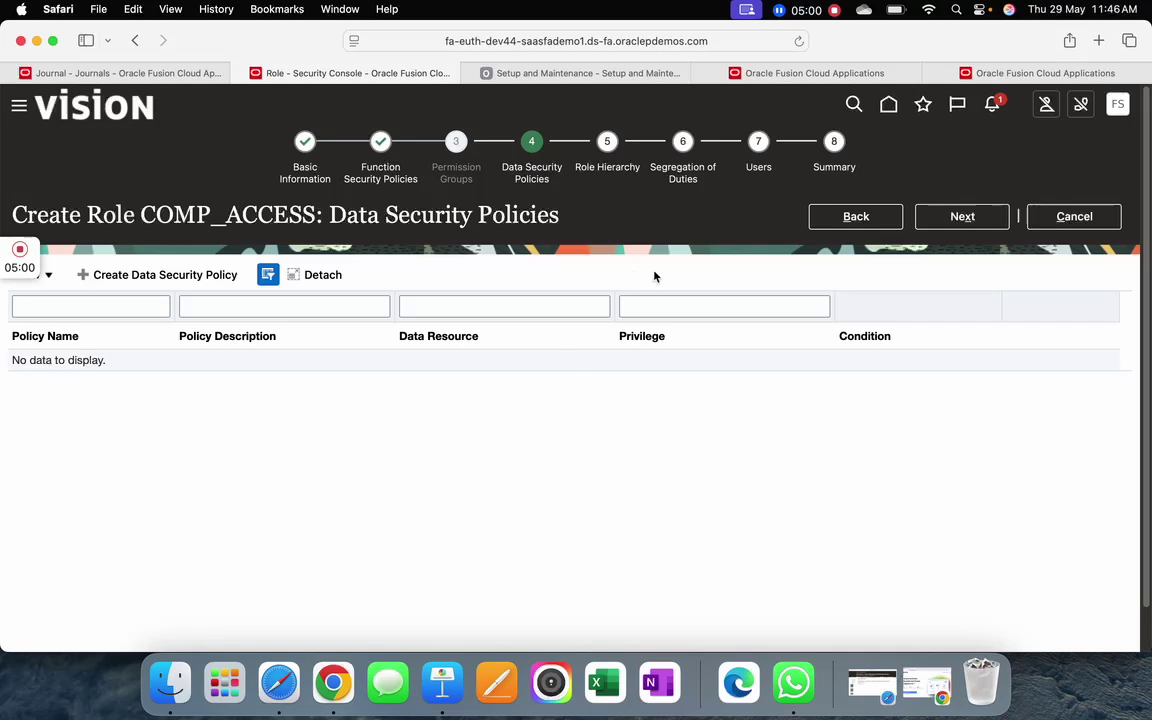
pyautogui.click(760, 145)
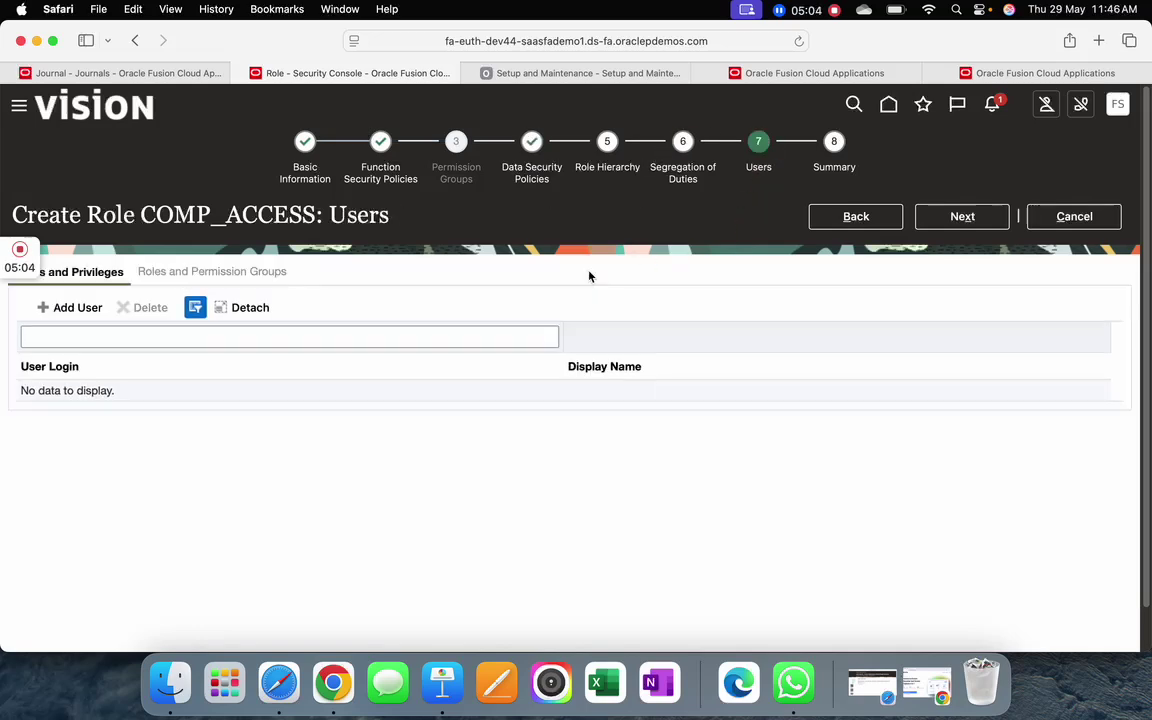
pyautogui.click(78, 308)
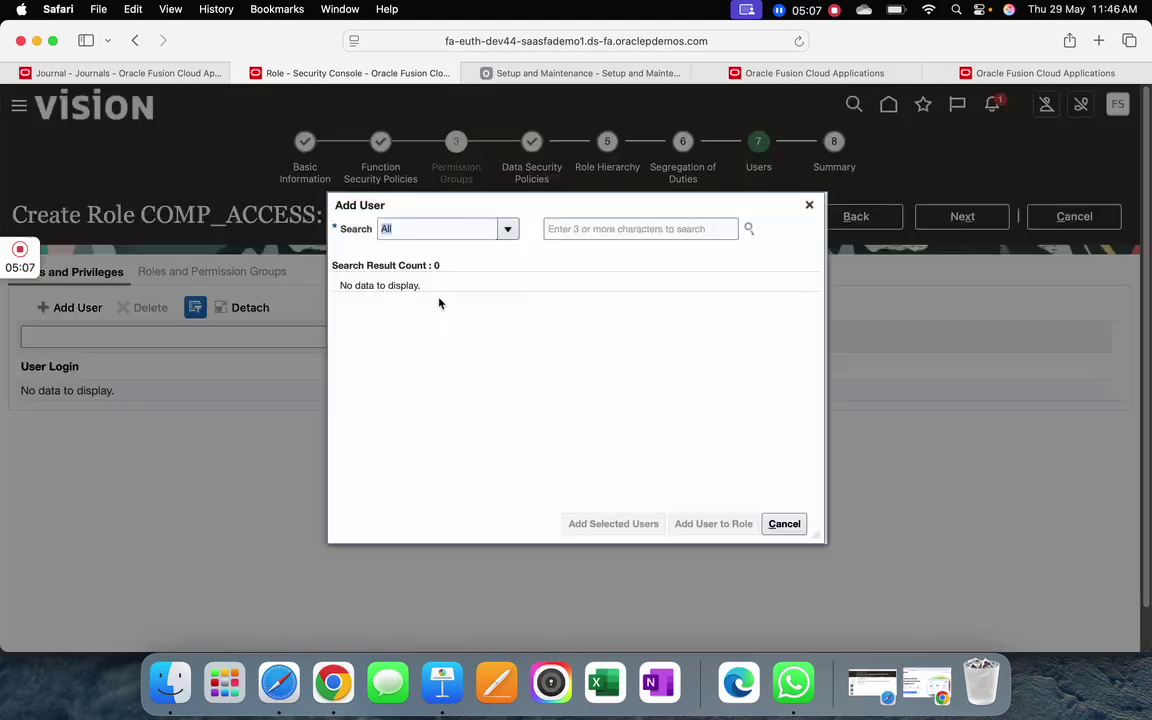
pyautogui.click(607, 229)
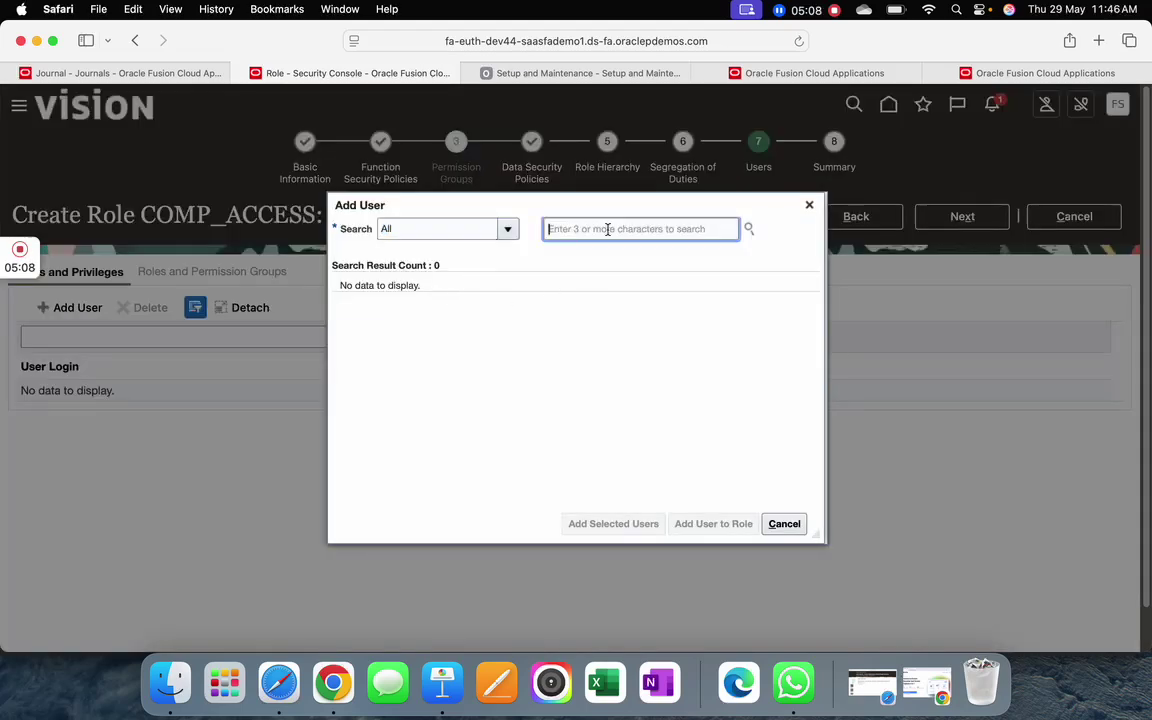
pyautogui.write('FAS12')
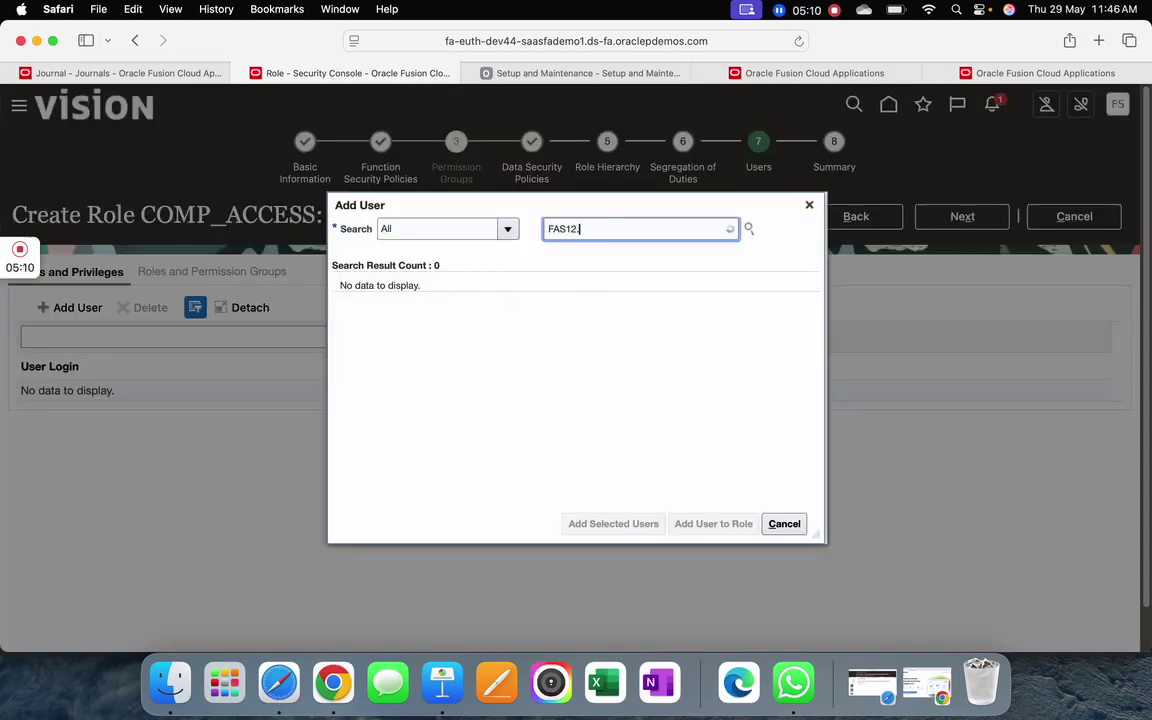
pyautogui.write('.STU')
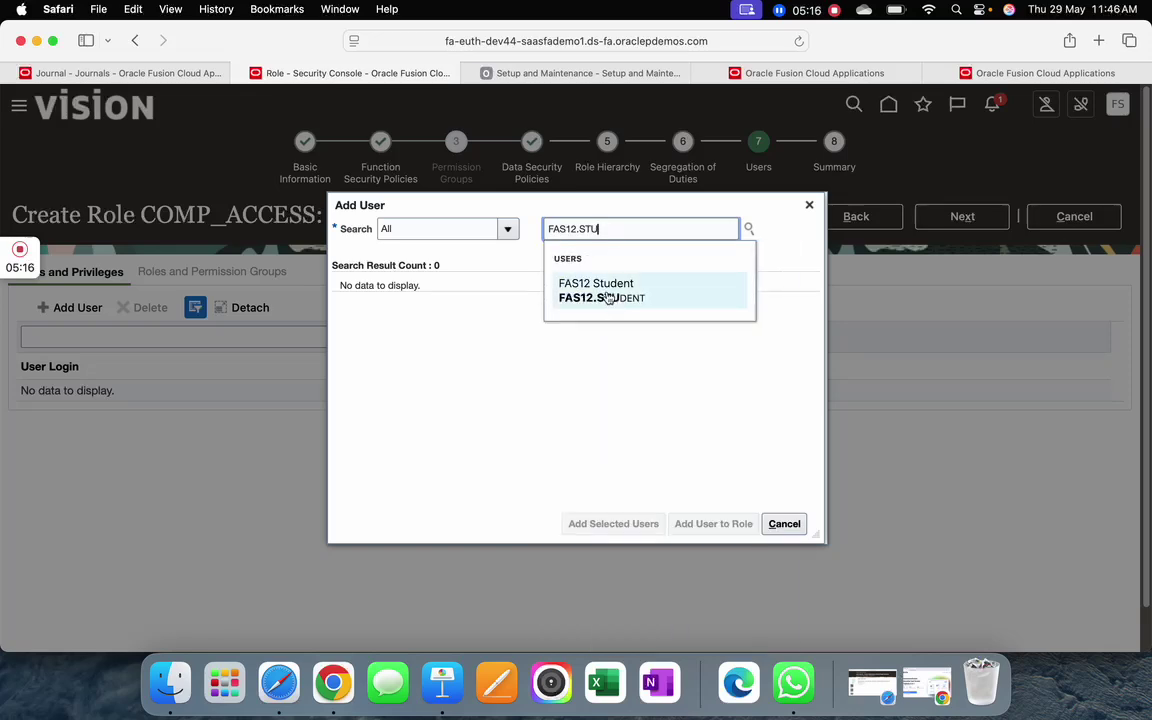
pyautogui.click(610, 298)
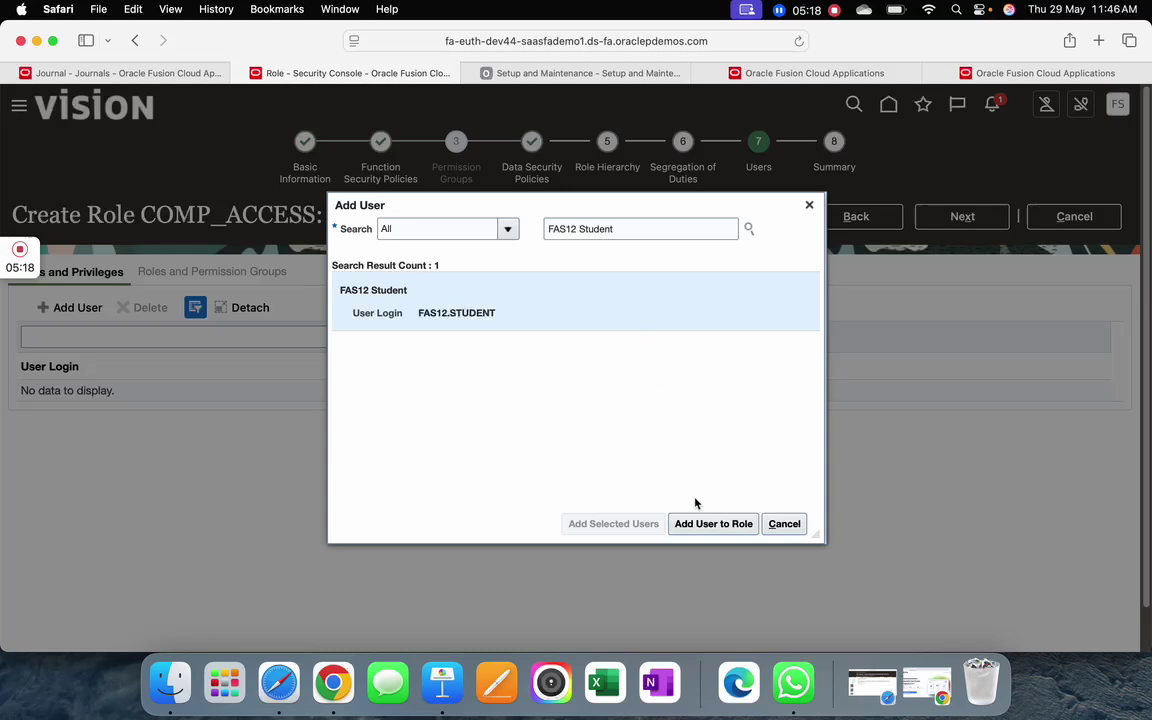
pyautogui.click(707, 525)
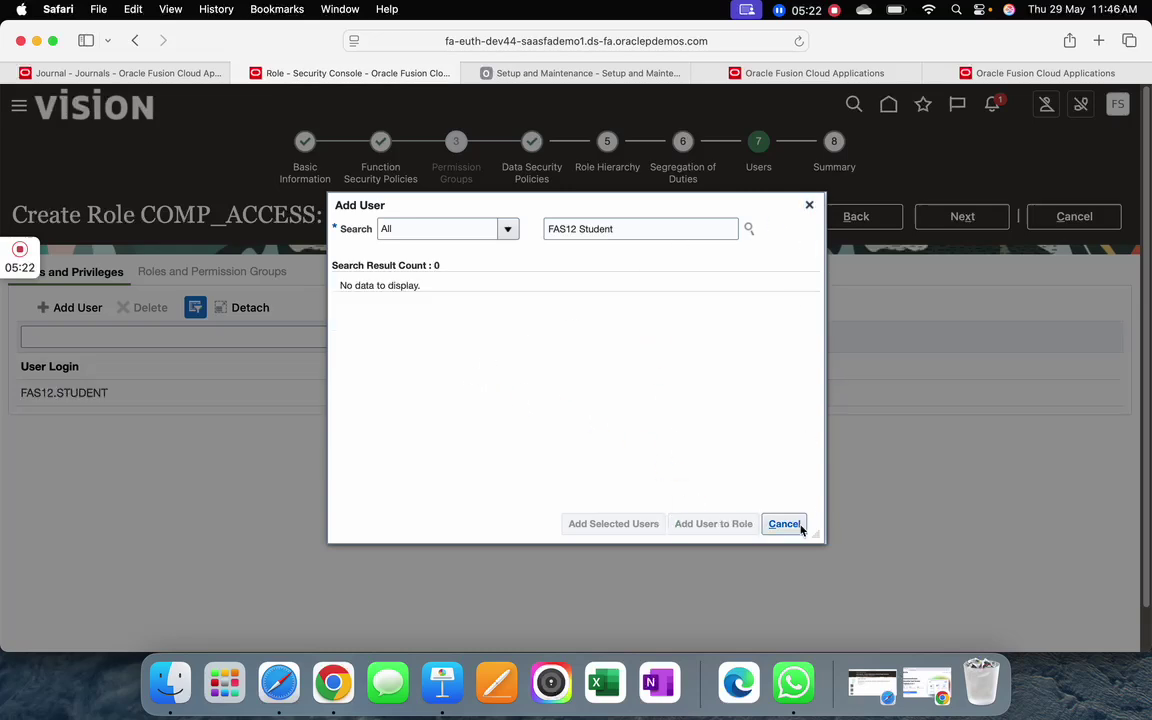
pyautogui.click(810, 206)
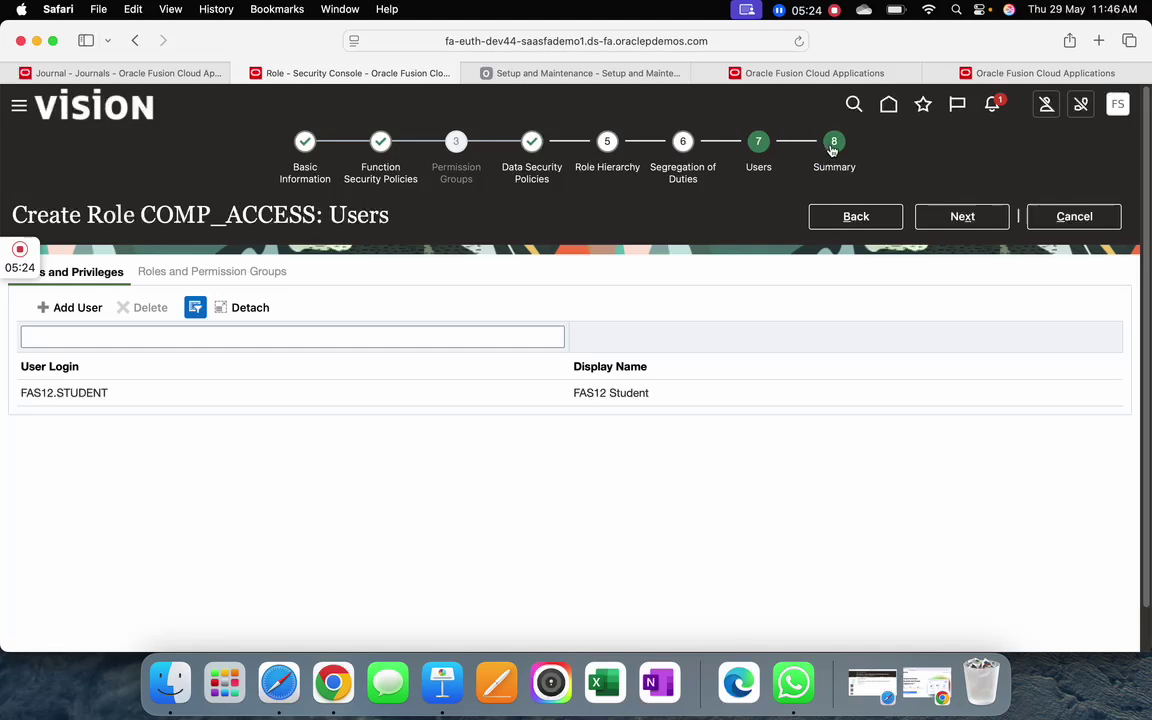
# Go to the role summary, save the COMP_ACCESS role and close it
pyautogui.click(834, 163)
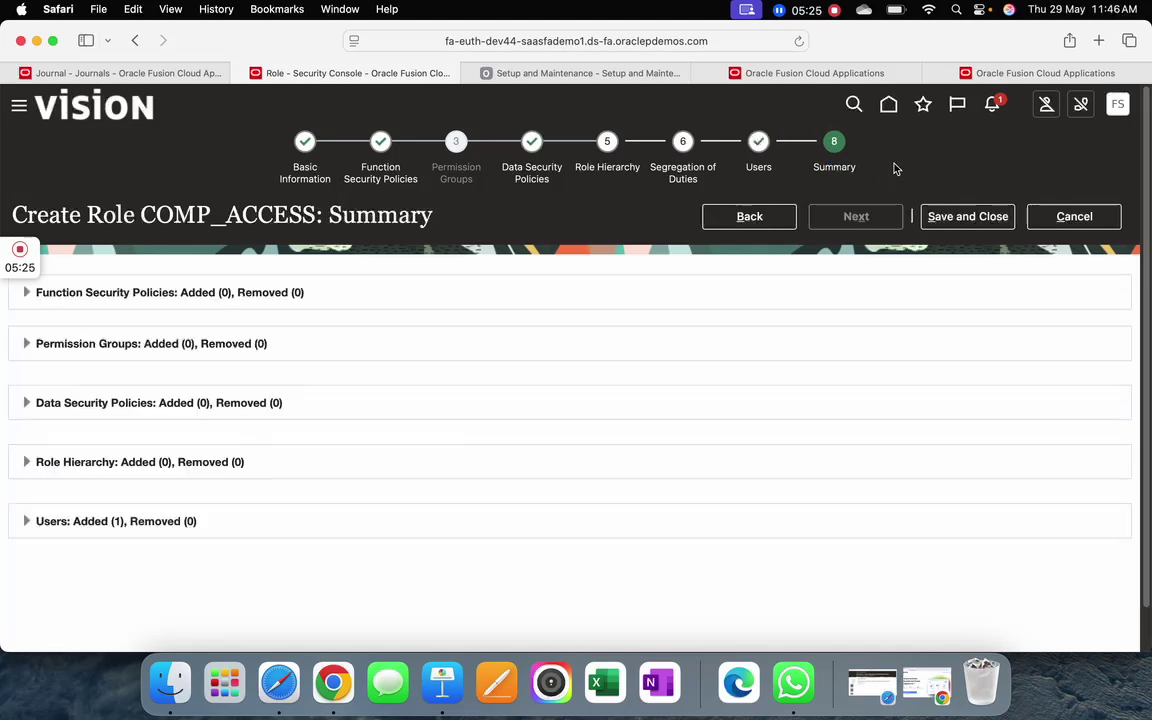
pyautogui.click(966, 217)
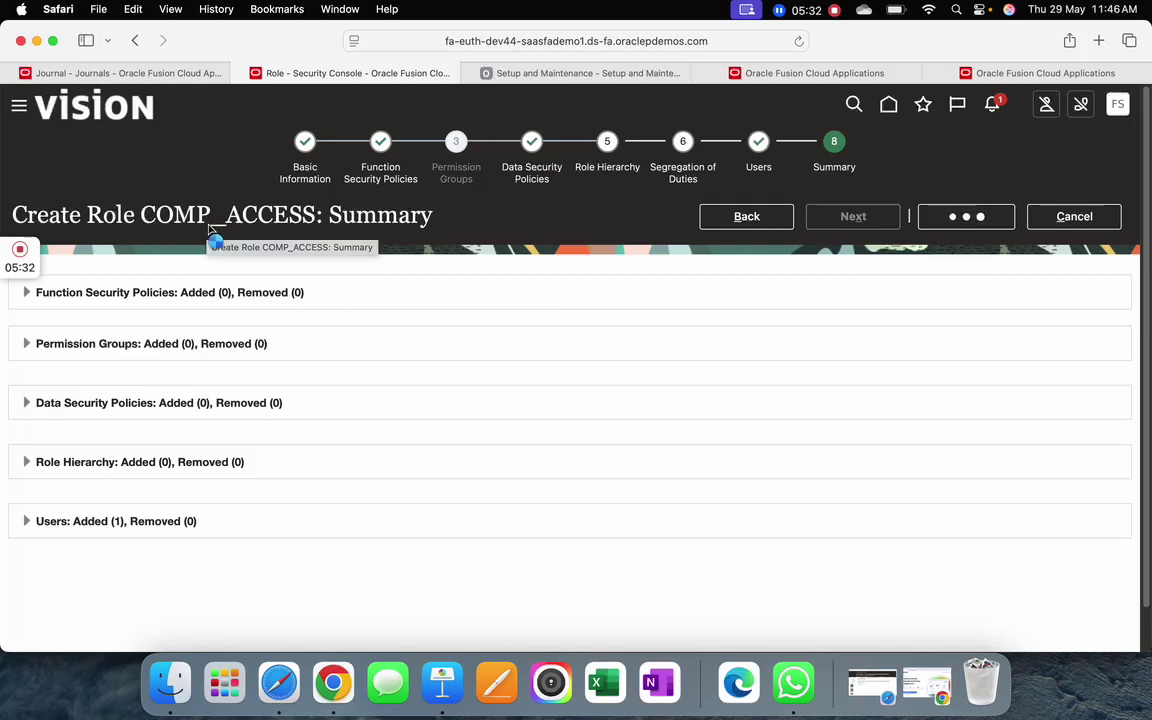
pyautogui.click(628, 256)
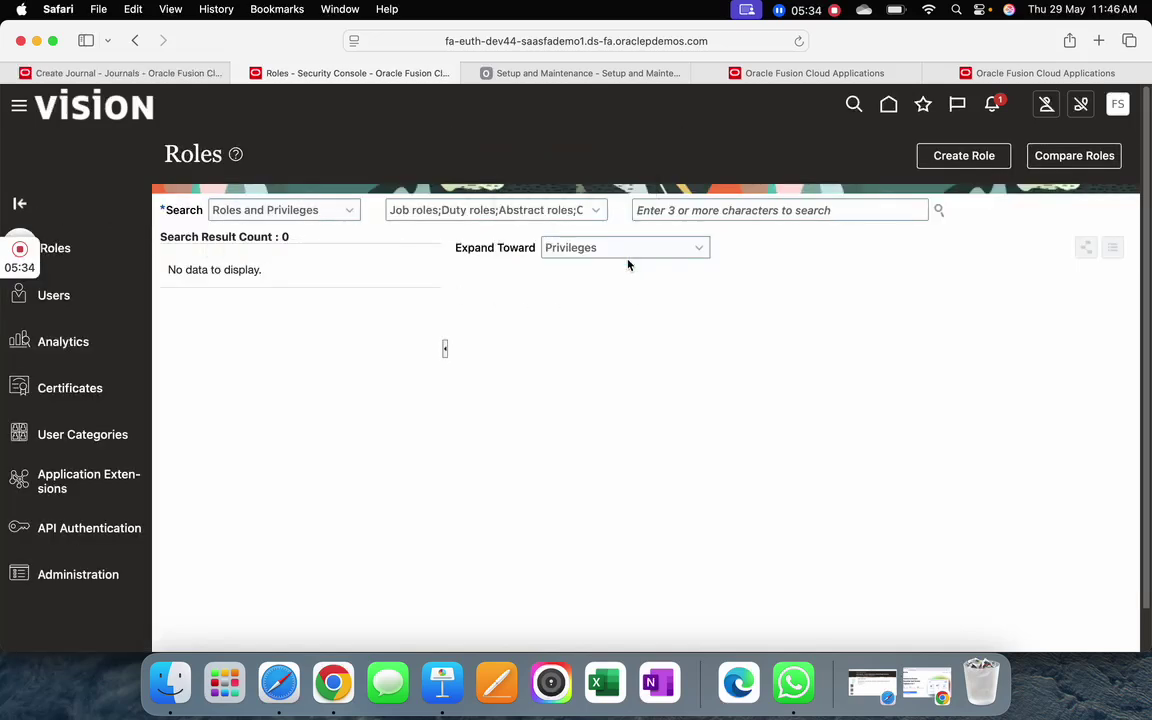
# In Setup and Maintenance, open the Manage Chart of Accounts Structure Instances task under Financial Reporting Structures
pyautogui.click(596, 78)
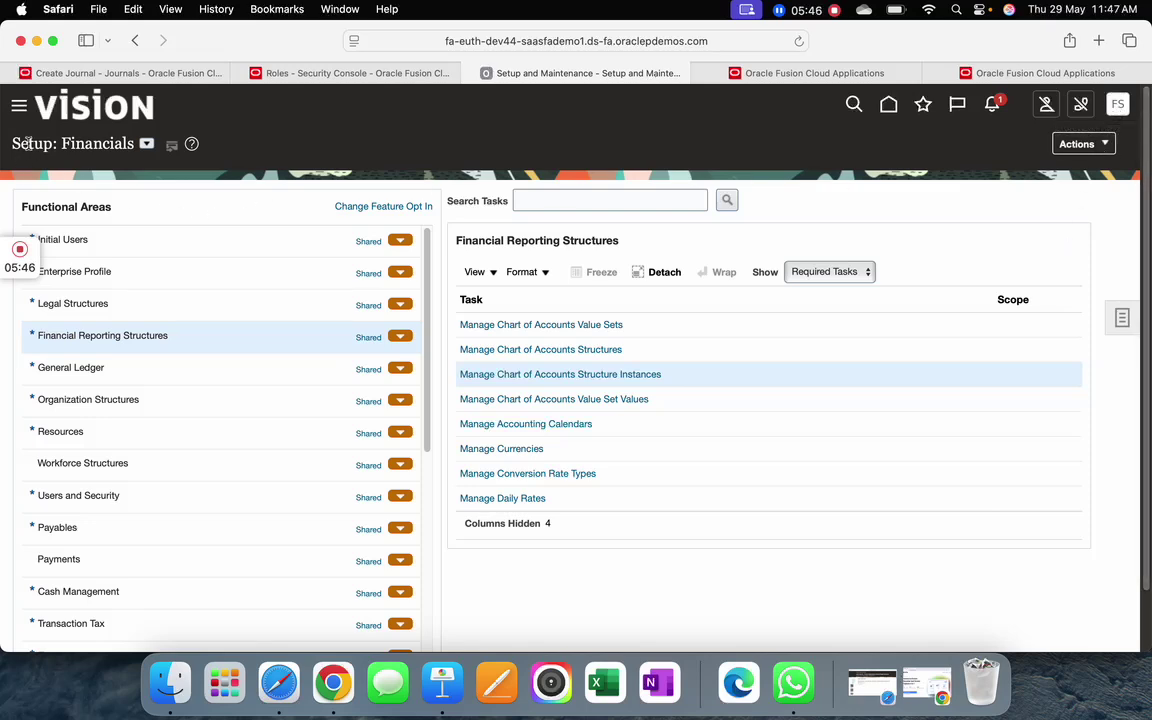
pyautogui.moveTo(61, 143); pyautogui.dragTo(123, 148)
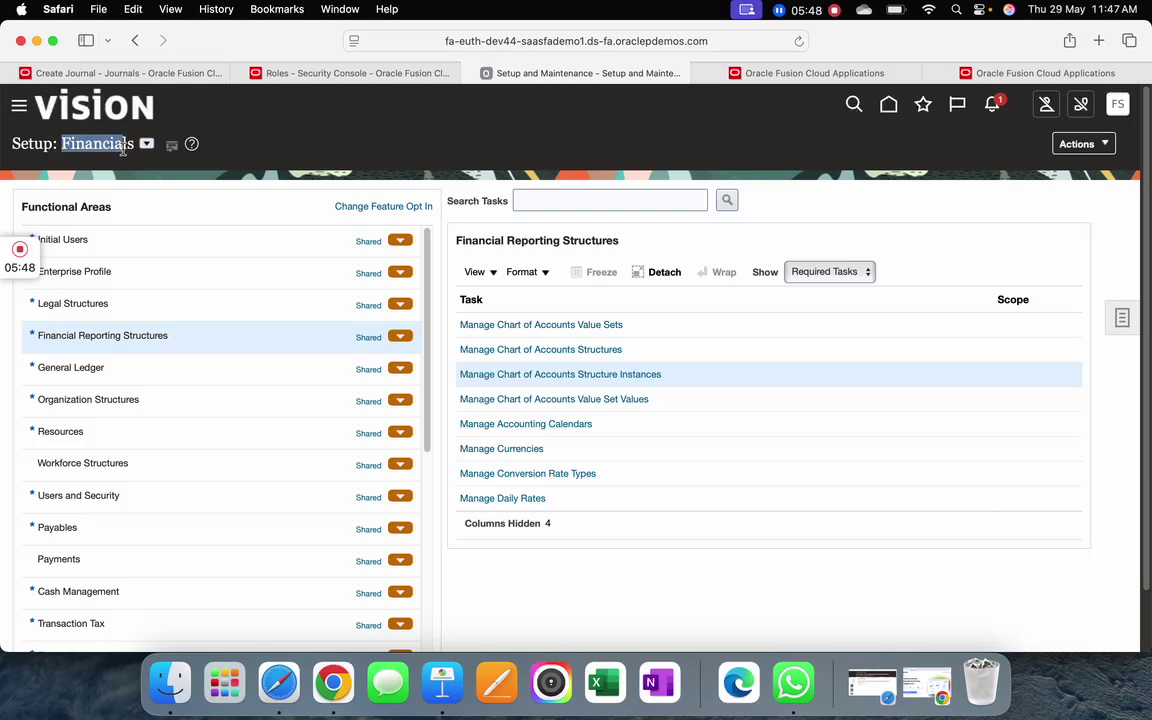
pyautogui.click(182, 342)
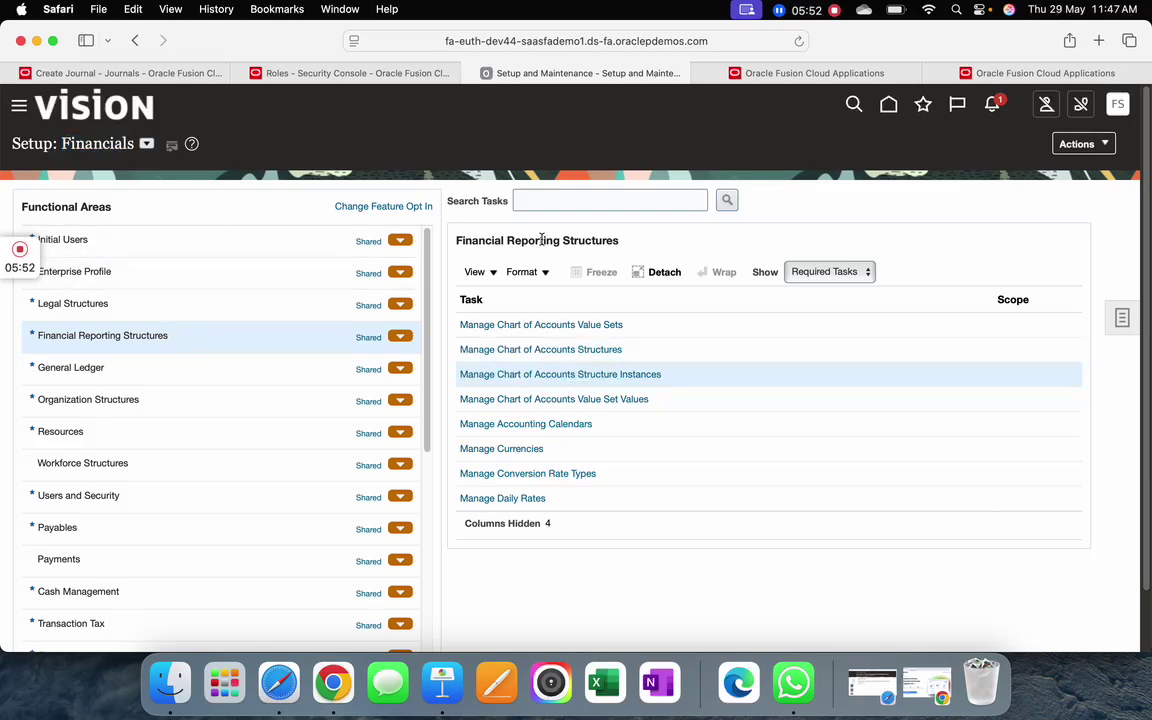
pyautogui.click(554, 376)
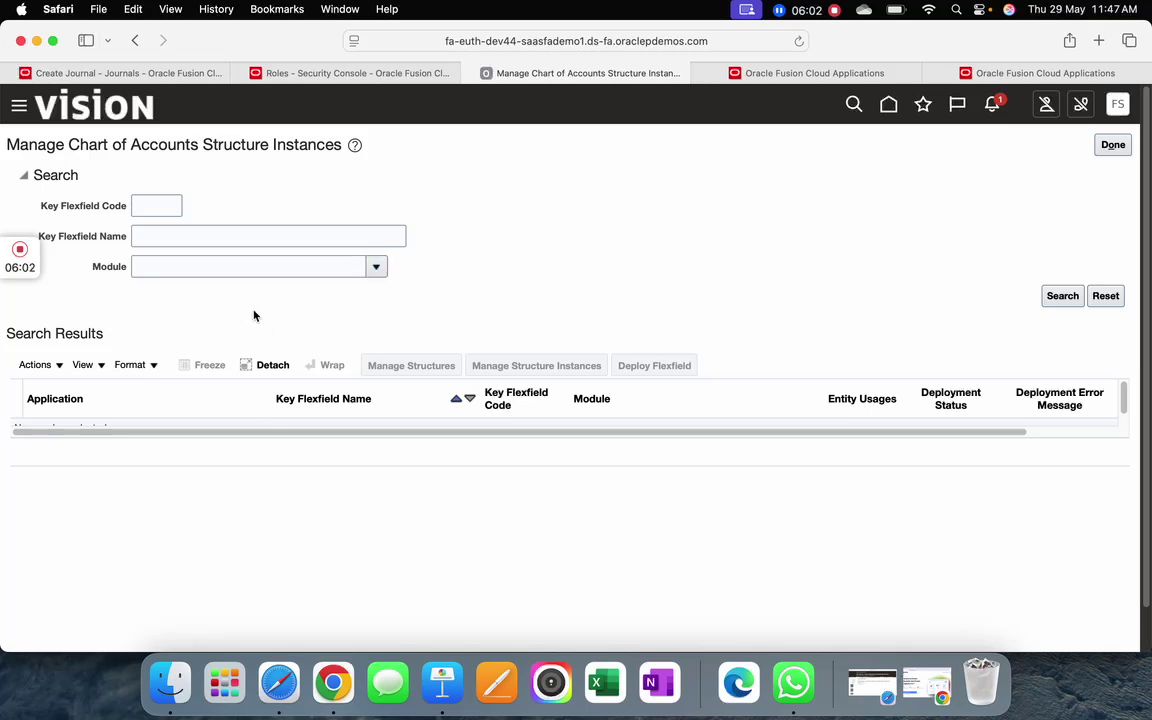
# Search key flexfields for the General Ledger module and open the Accounting Flexfield's structure instances
pyautogui.click(199, 486)
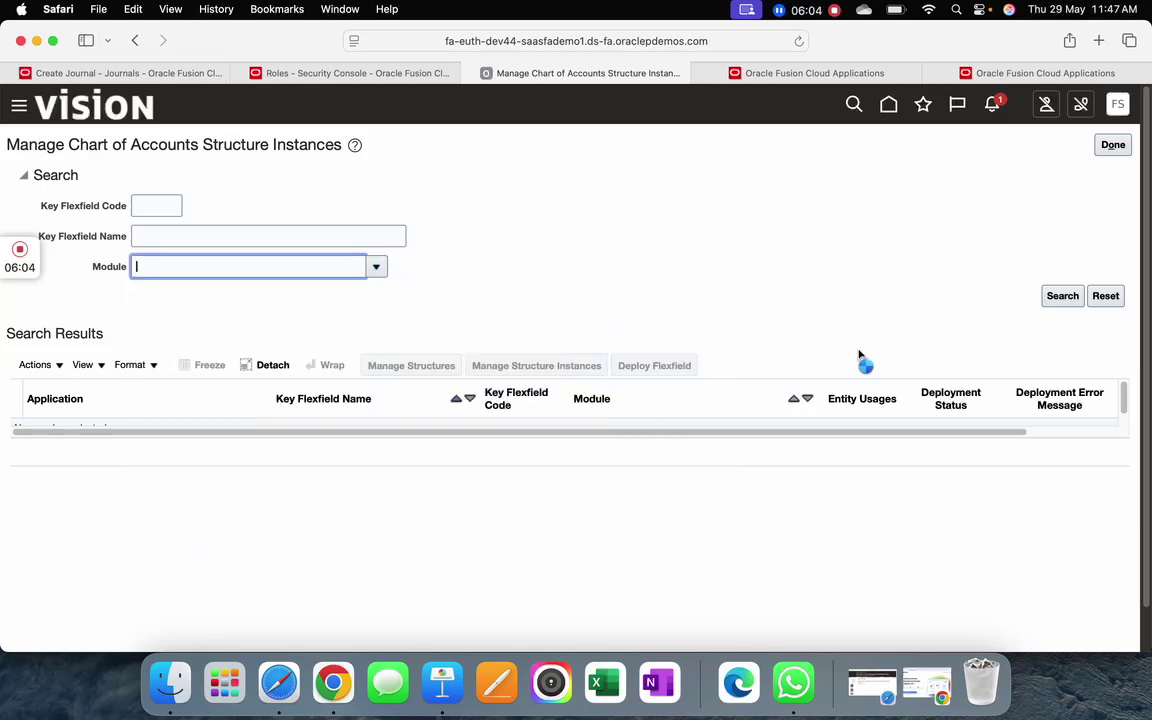
pyautogui.click(1062, 296)
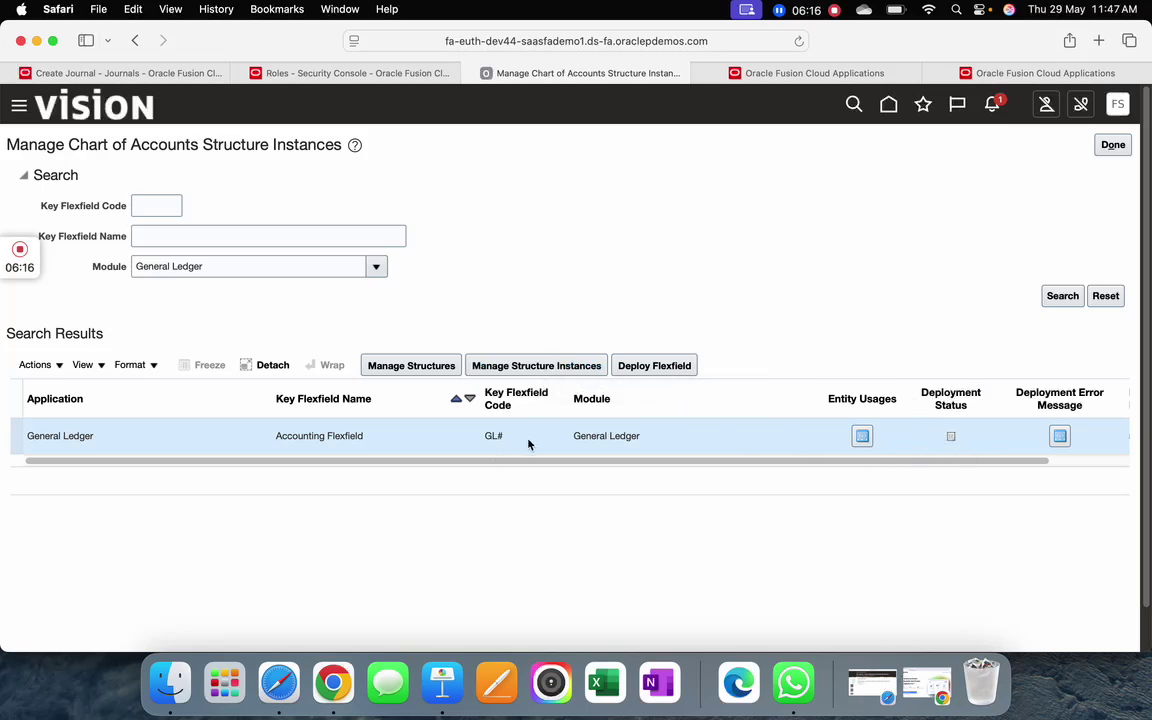
pyautogui.click(538, 367)
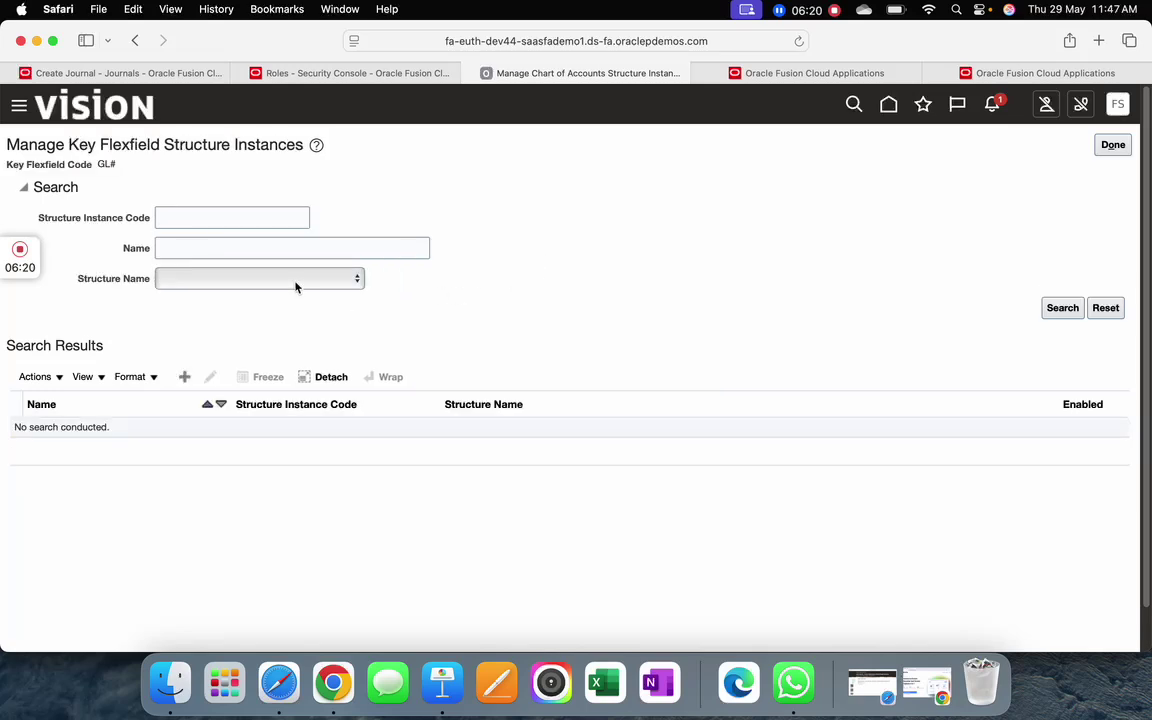
# Search for structure instances using Corporate and Countries Structure and open the US Chart of Accounts instance for editing
pyautogui.click(296, 285)
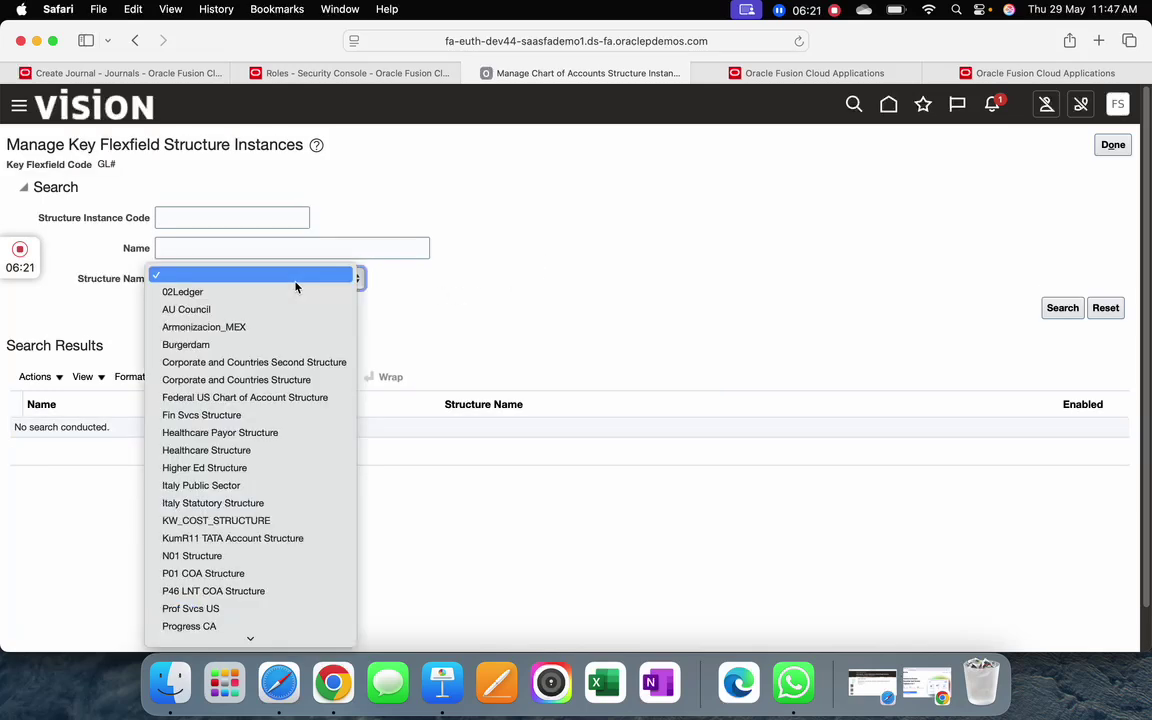
pyautogui.click(279, 380)
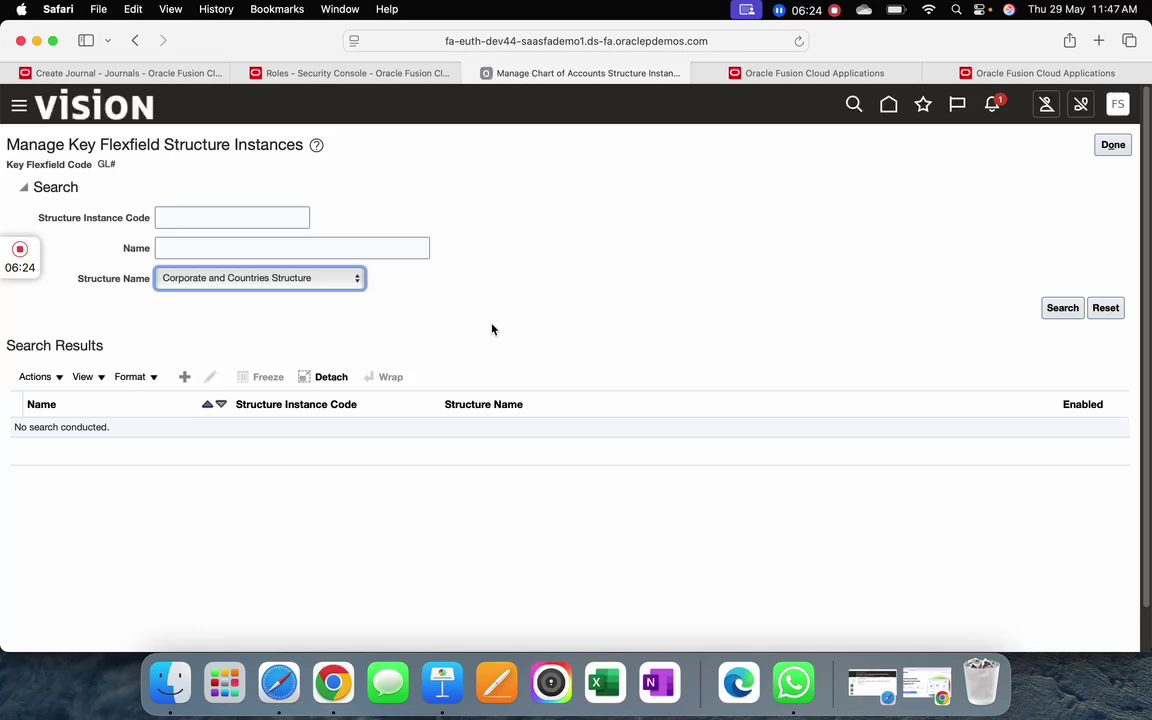
pyautogui.click(1060, 311)
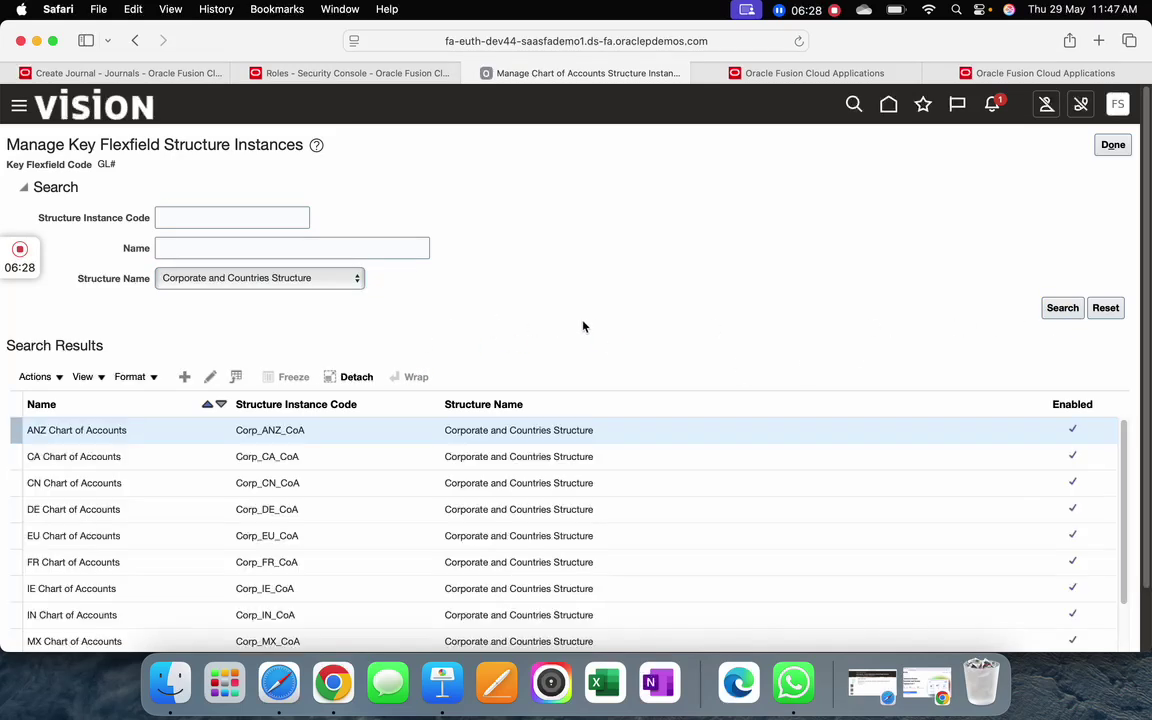
pyautogui.scroll(-2, 600, 320)
pyautogui.scroll(-3, 220, 512)
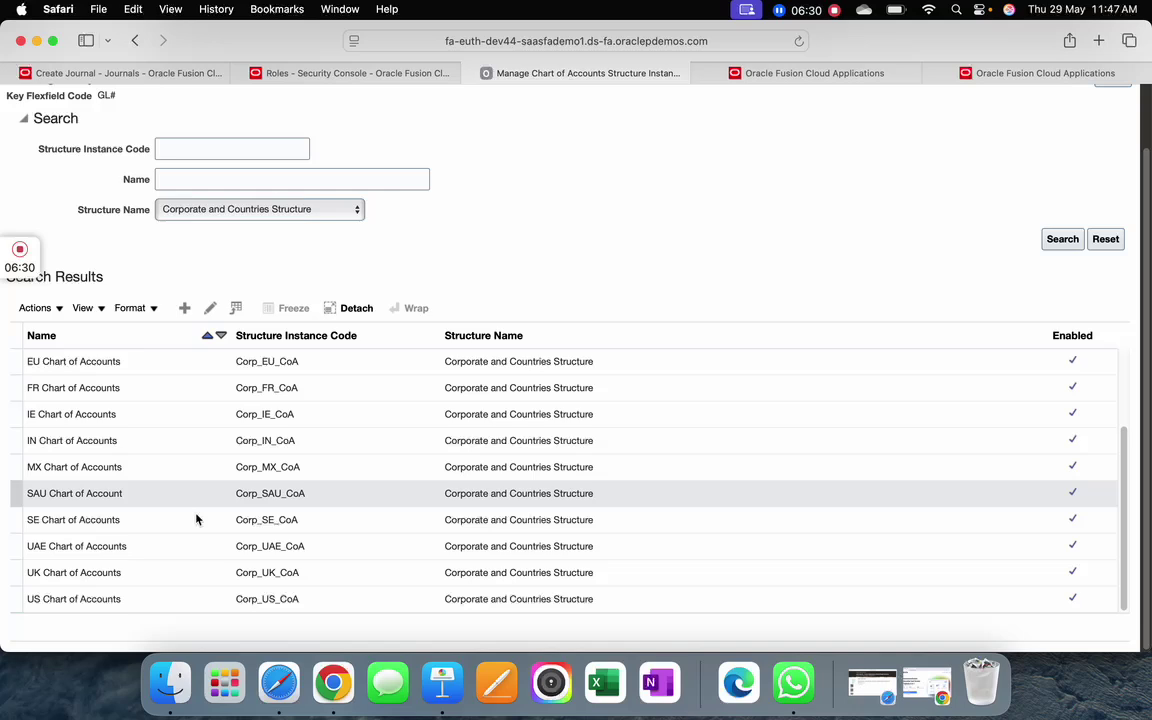
pyautogui.click(140, 604)
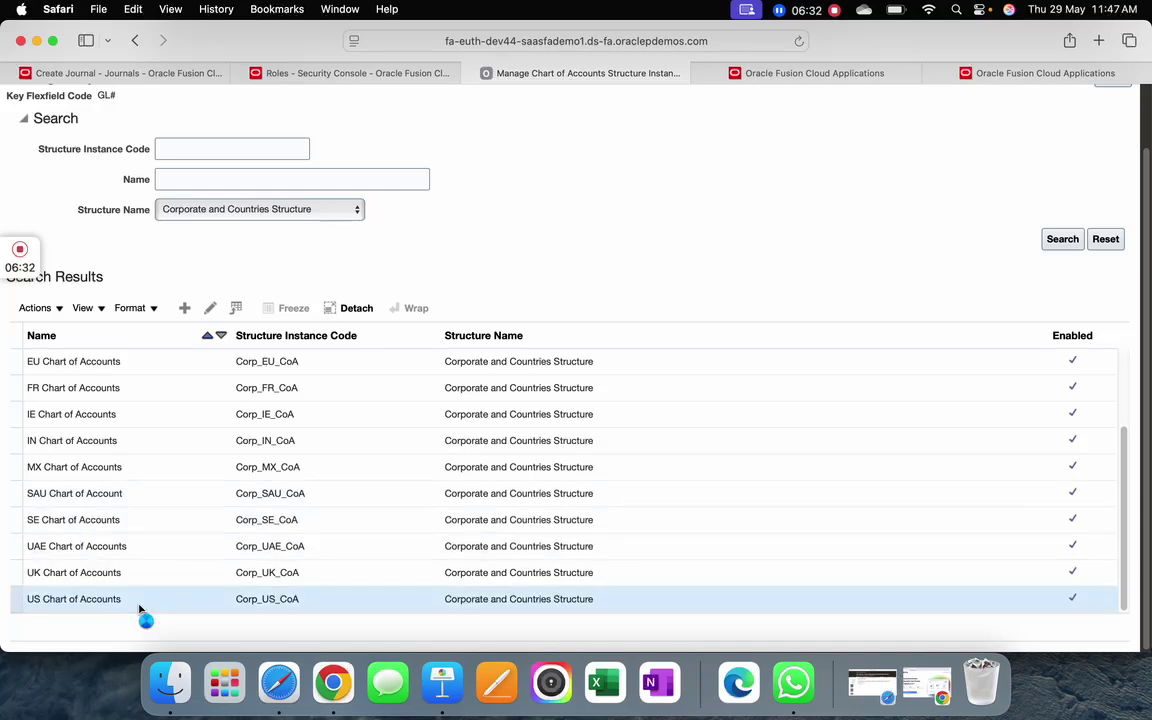
pyautogui.click(207, 311)
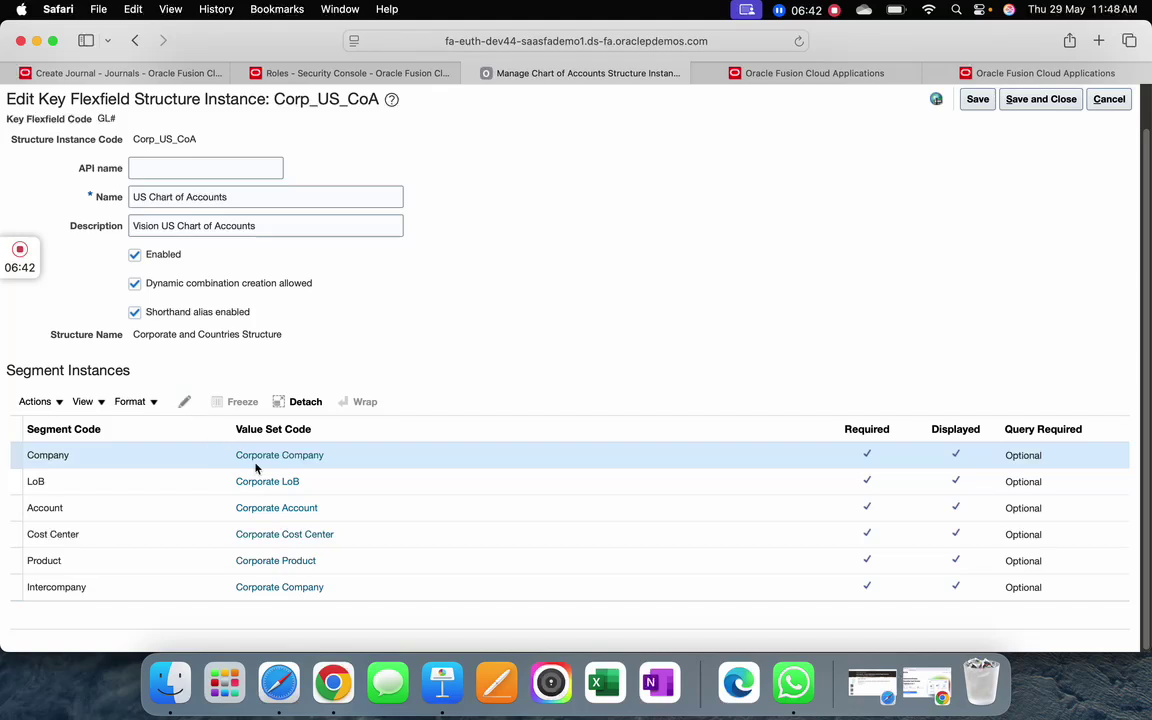
# Open the Corporate Company value set of the Company segment and review its validation type
pyautogui.click(280, 457)
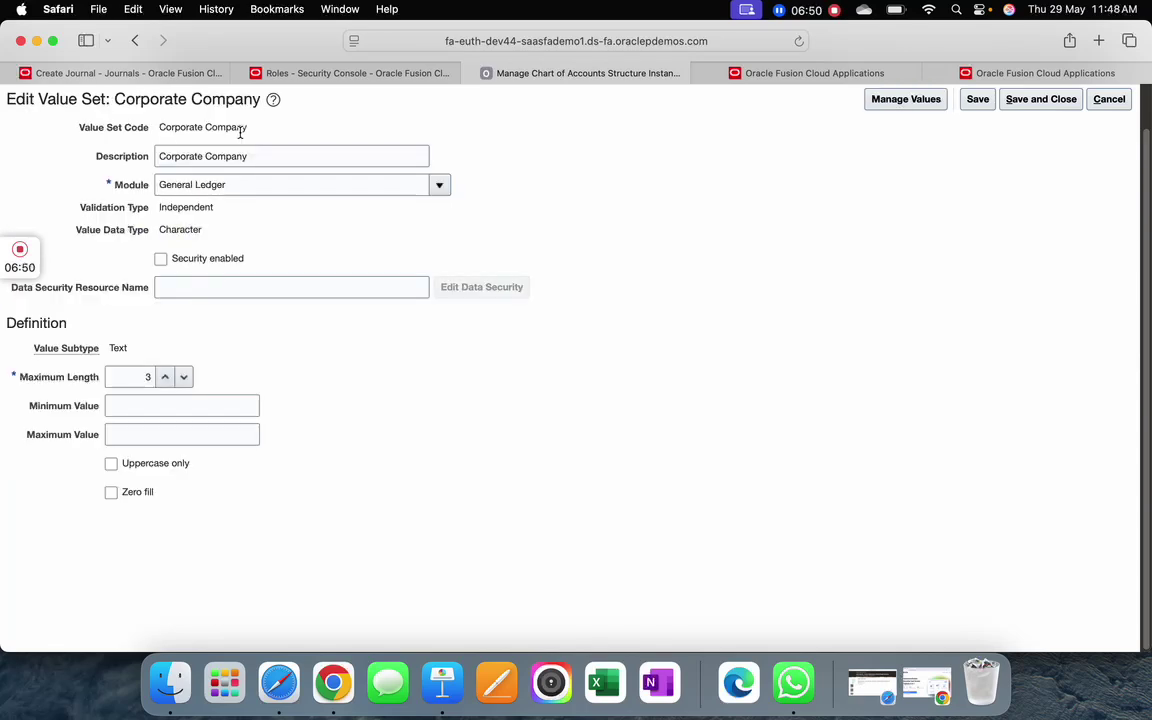
pyautogui.click(229, 287)
pyautogui.click(306, 232)
pyautogui.moveTo(161, 207); pyautogui.dragTo(213, 209)
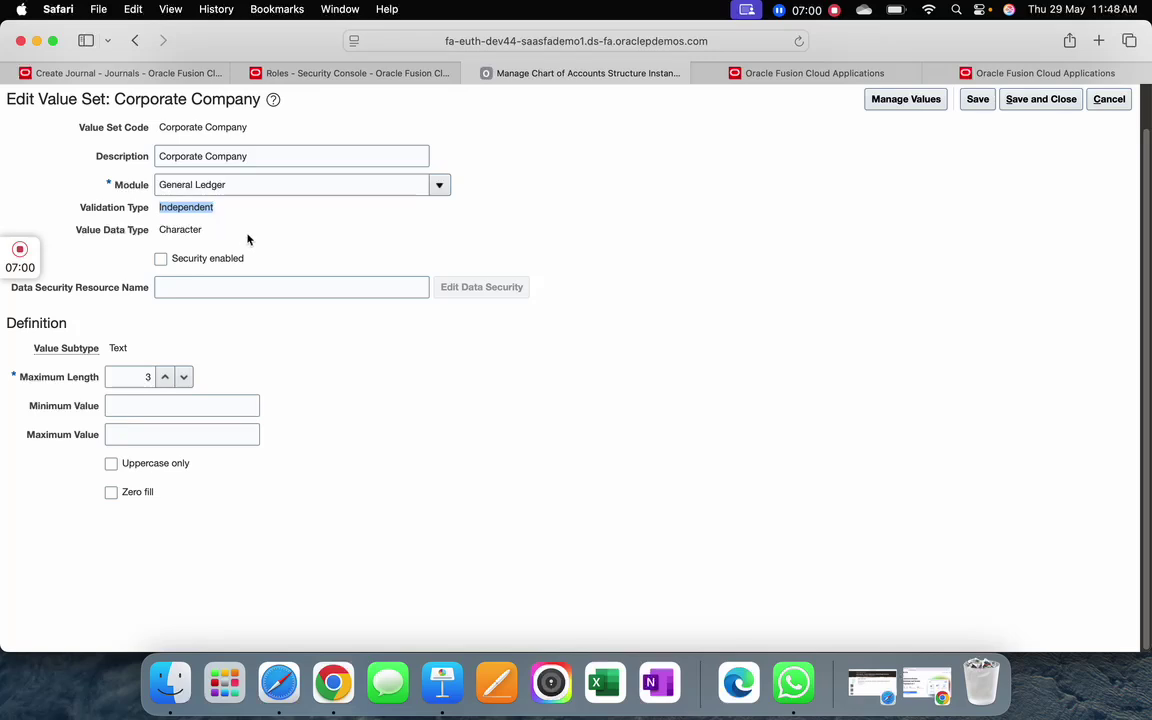
# Enable security on the Corporate Company value set with data security resource name COMP_SEC_RULE and save it
pyautogui.click(160, 259)
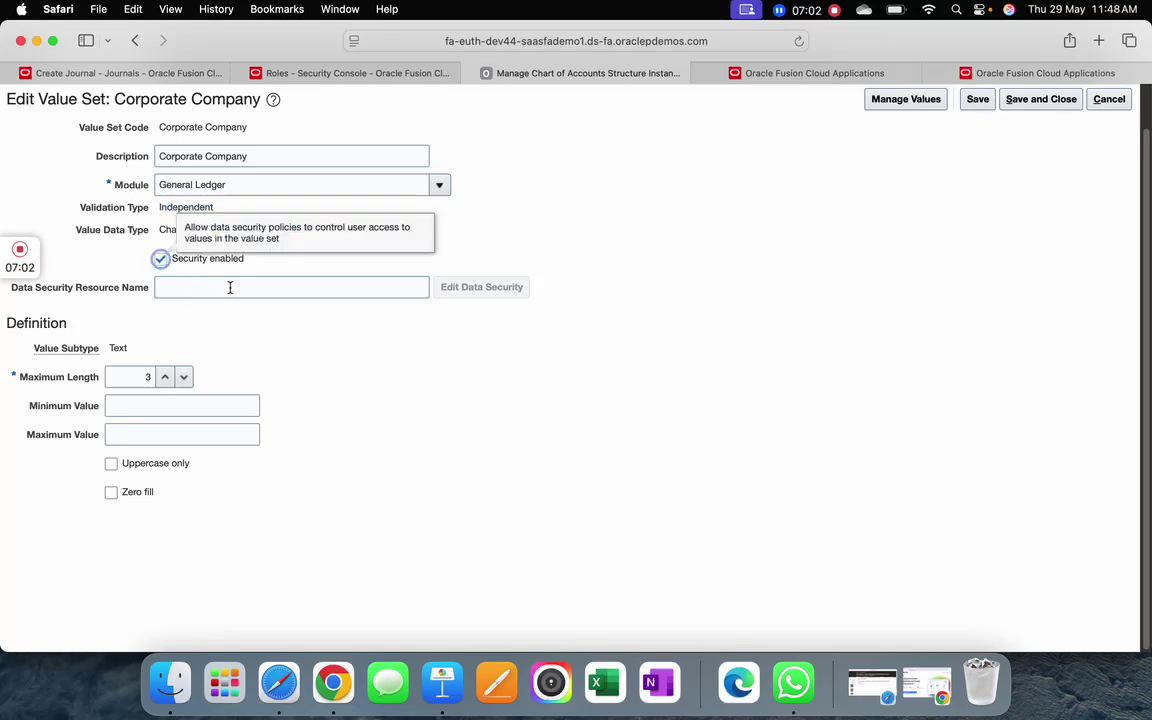
pyautogui.click(261, 288)
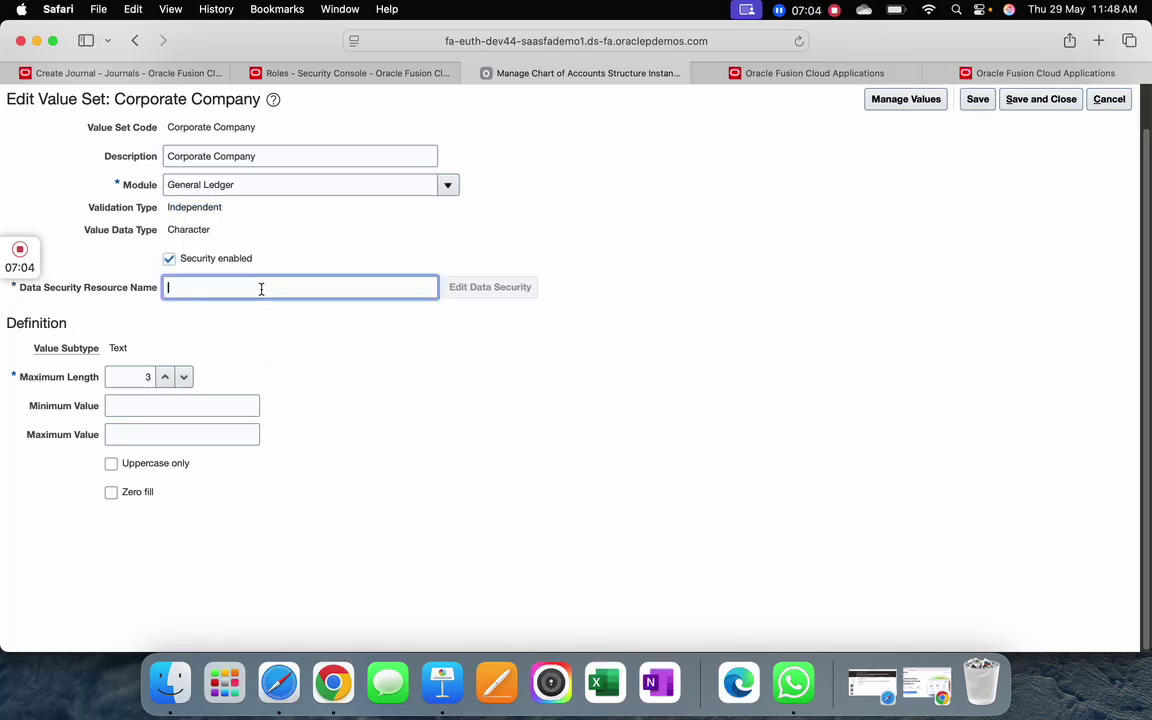
pyautogui.write('COMP')
pyautogui.press('BackSpace')
pyautogui.press('BackSpace')
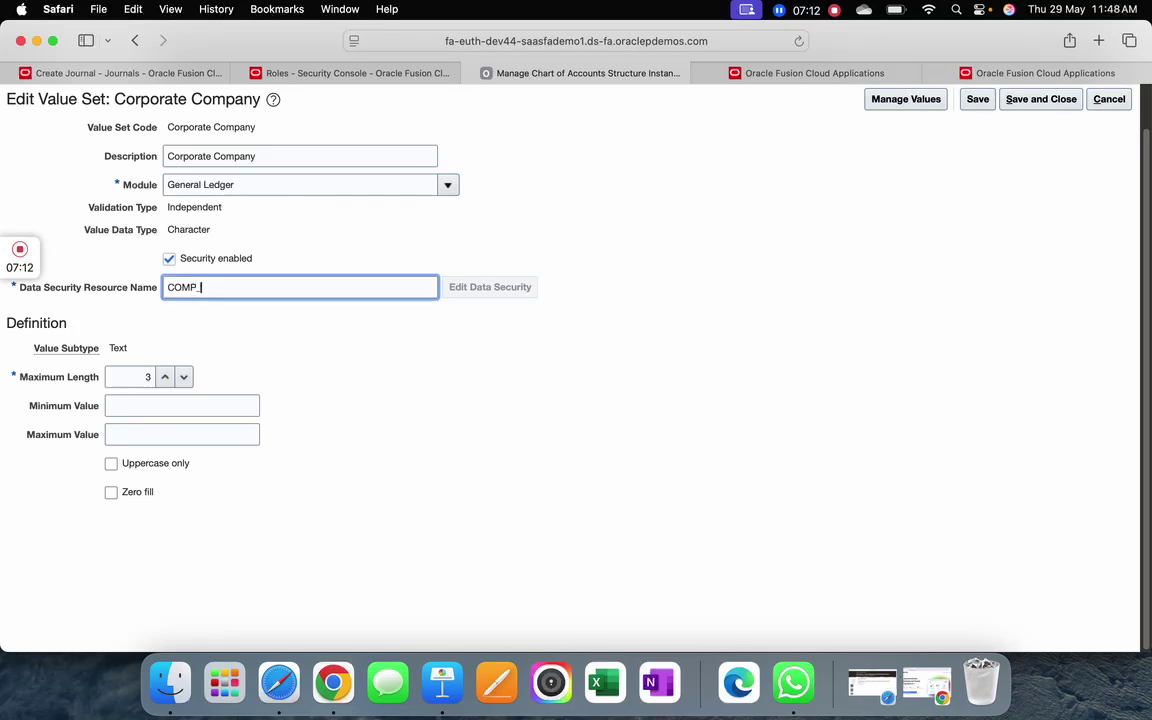
pyautogui.write('SEC_RULE')
pyautogui.click(650, 284)
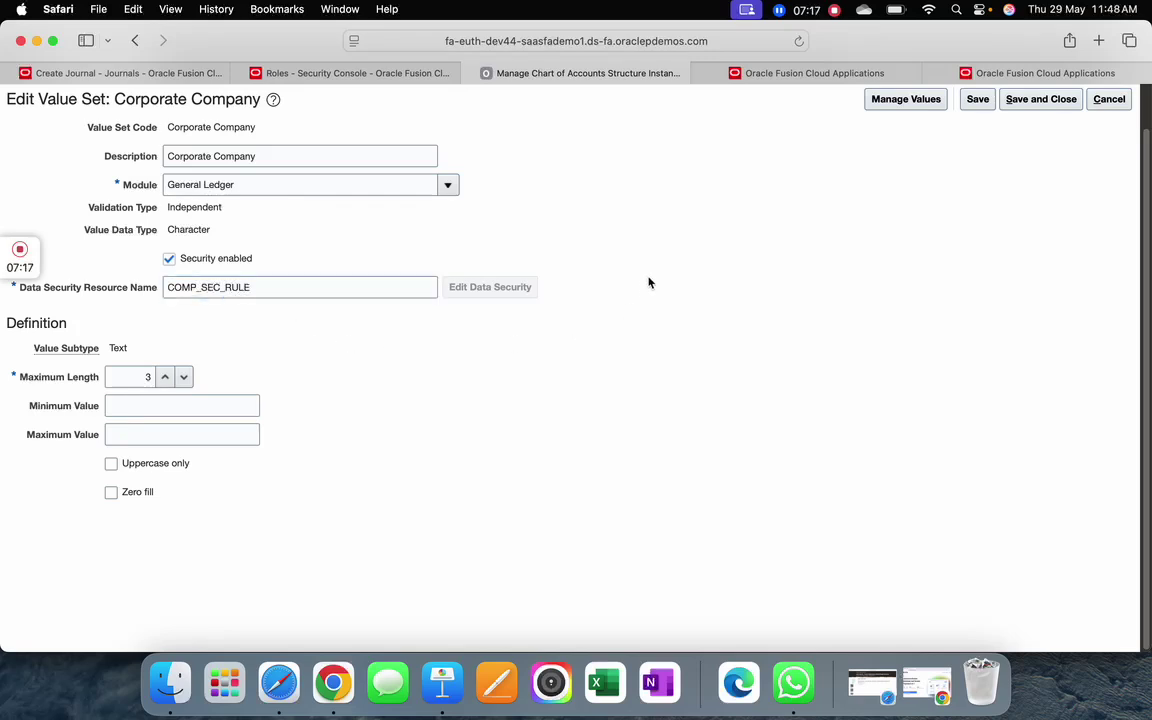
pyautogui.click(982, 104)
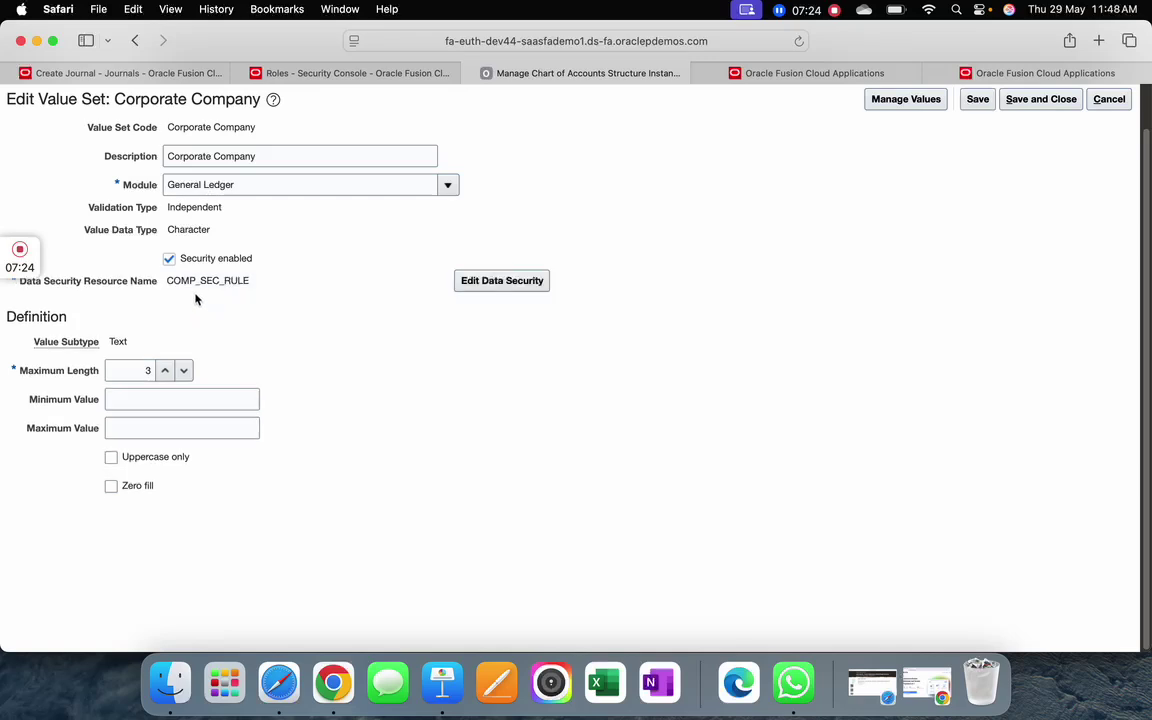
# Open data security editing for the value set and start a new condition with 120_COND as name and display name
pyautogui.click(503, 281)
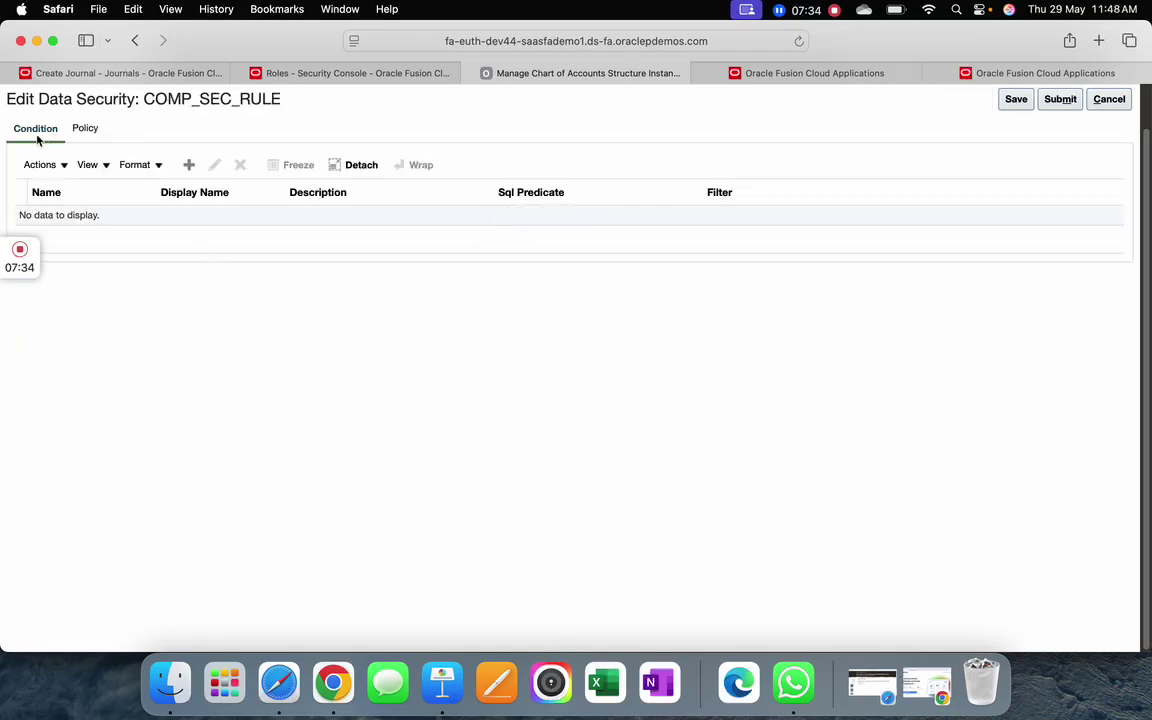
pyautogui.click(190, 166)
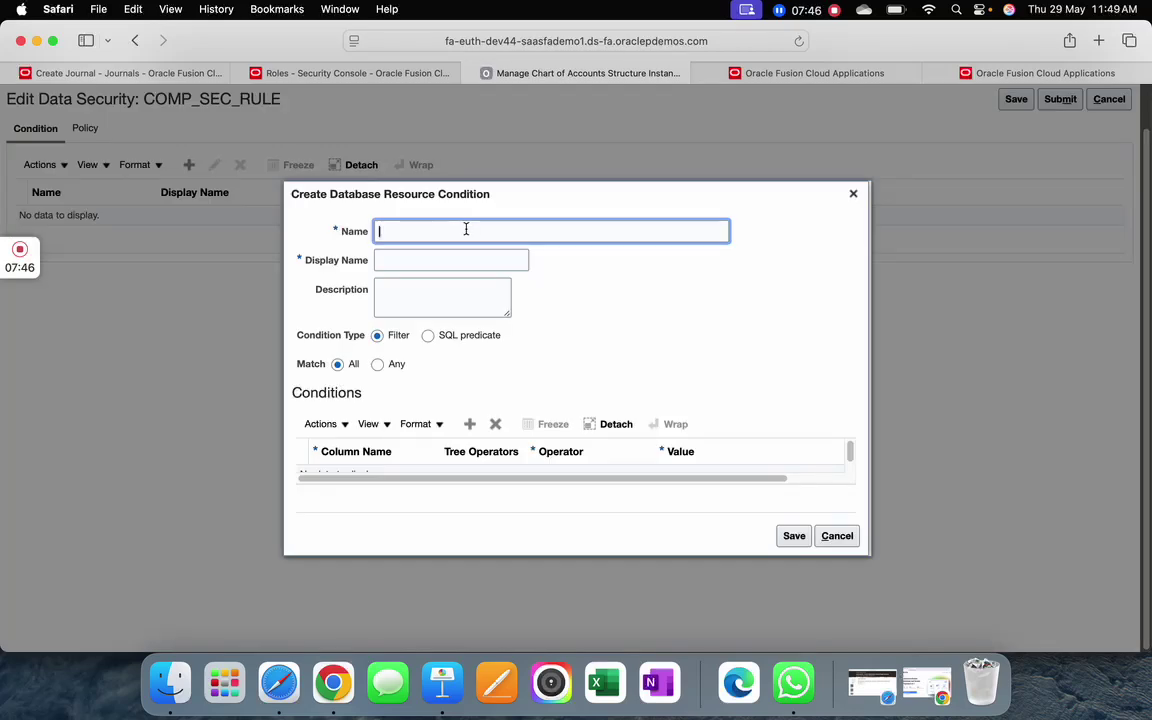
pyautogui.write('120_CON')
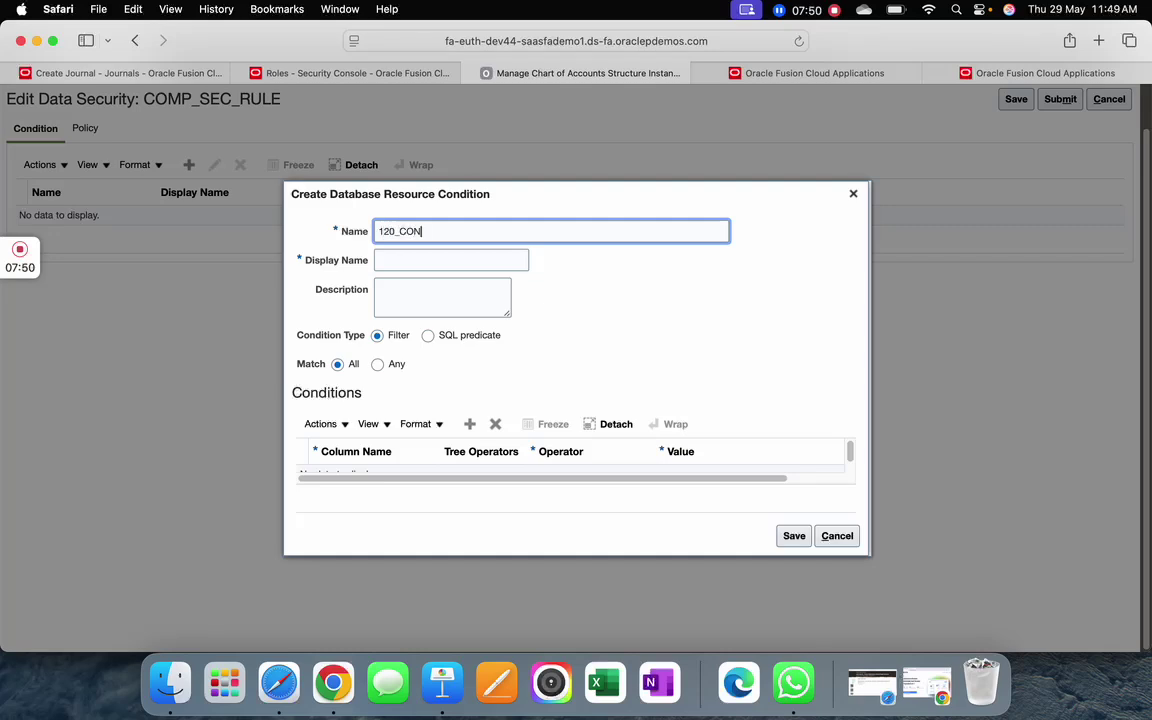
pyautogui.write('D')
pyautogui.moveTo(445, 233); pyautogui.dragTo(381, 234)
pyautogui.press('super+c')
pyautogui.click(414, 258)
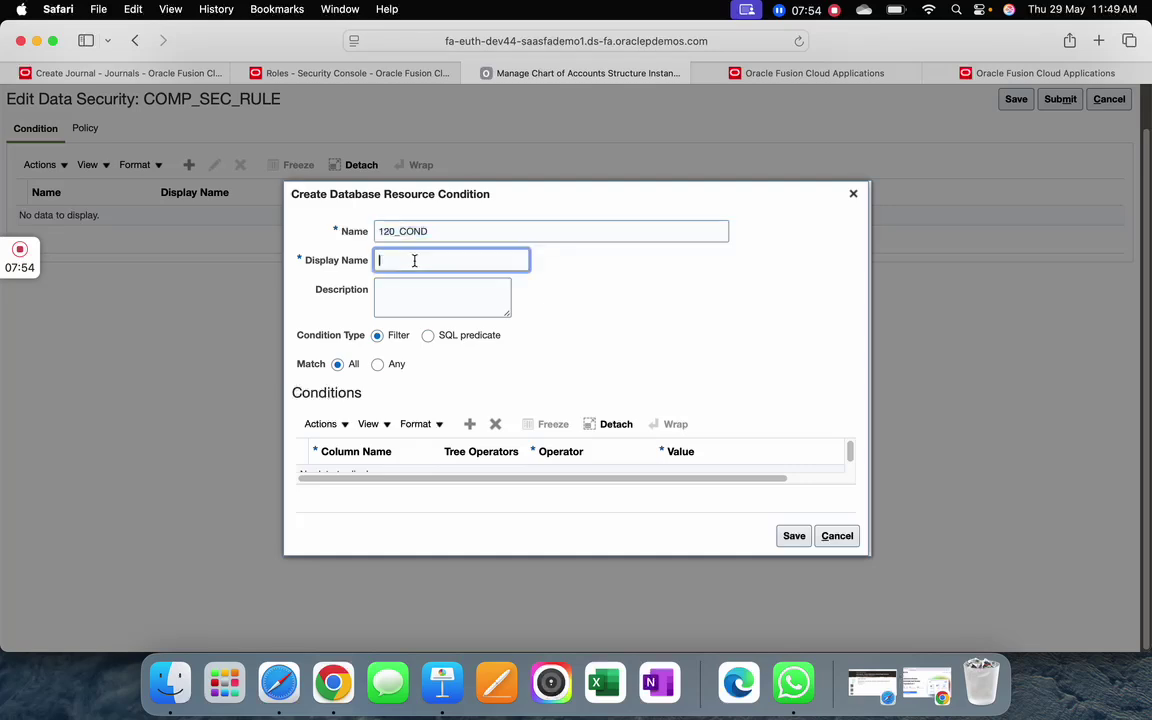
pyautogui.press('super+v')
# Add a filter row to the condition where VALUE is Equal to 120 and save the condition
pyautogui.click(468, 426)
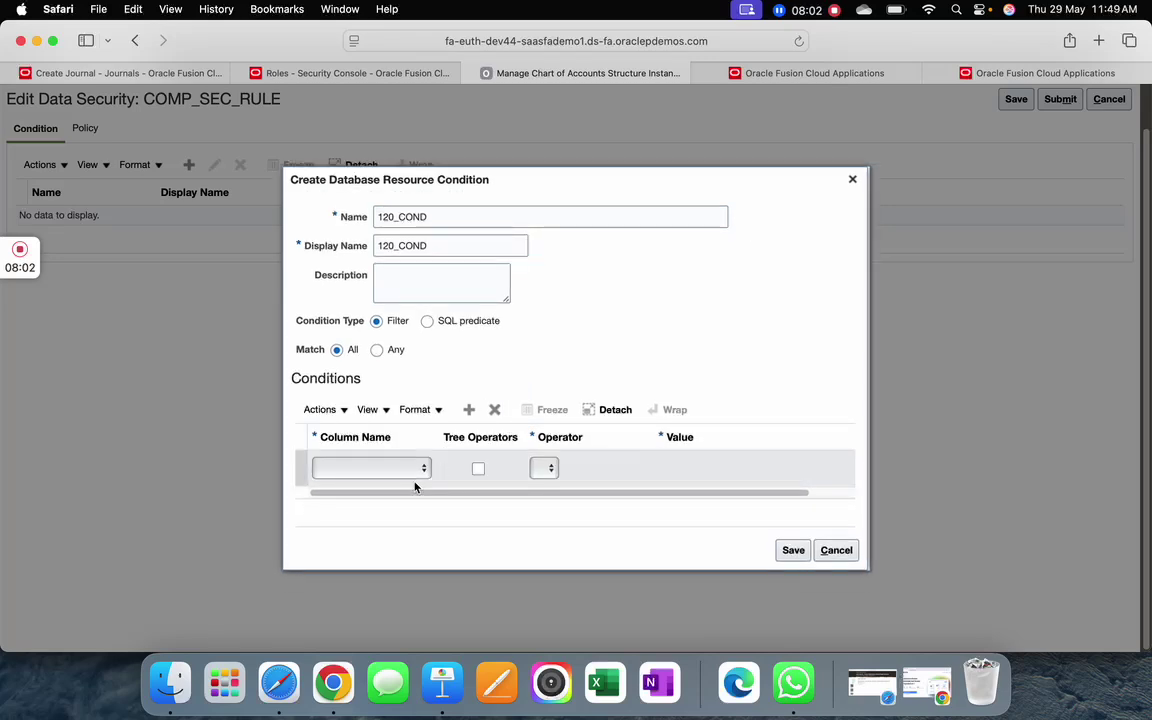
pyautogui.click(424, 468)
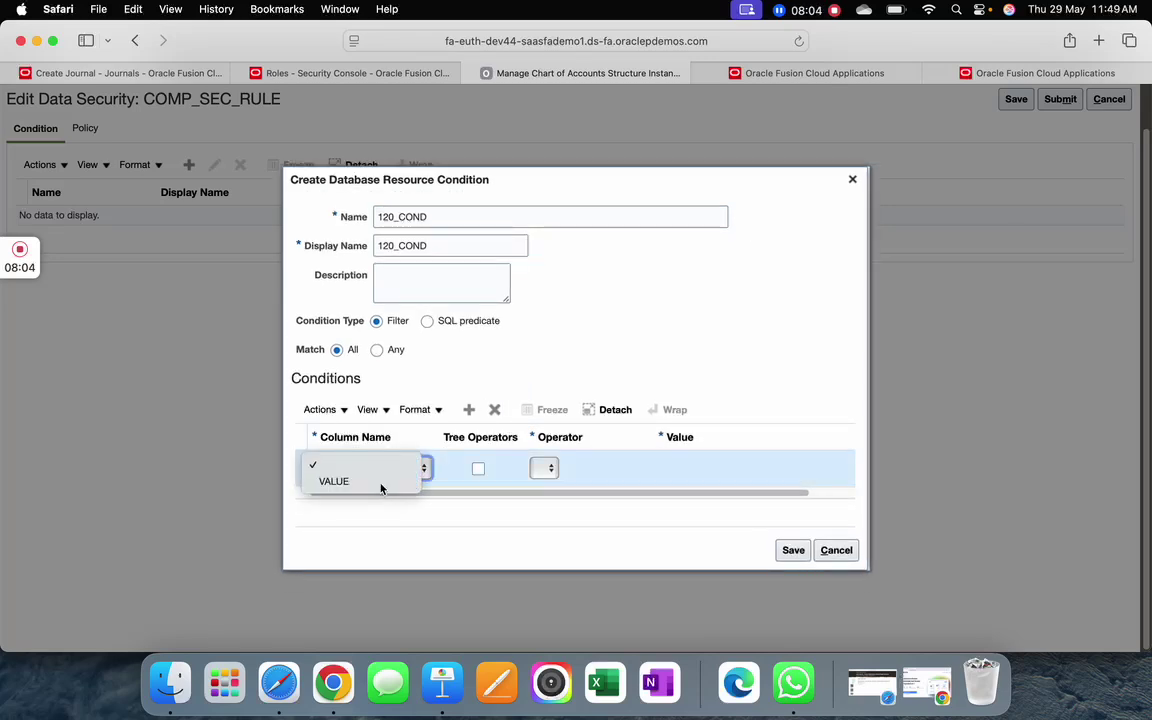
pyautogui.click(381, 484)
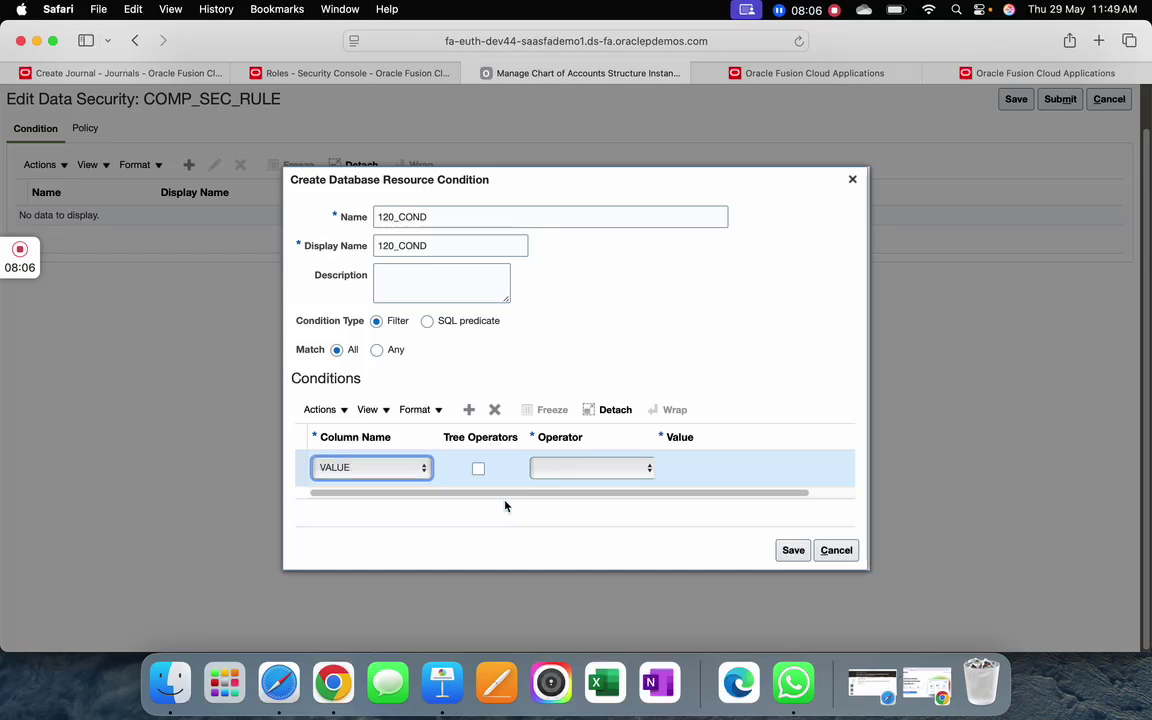
pyautogui.click(594, 470)
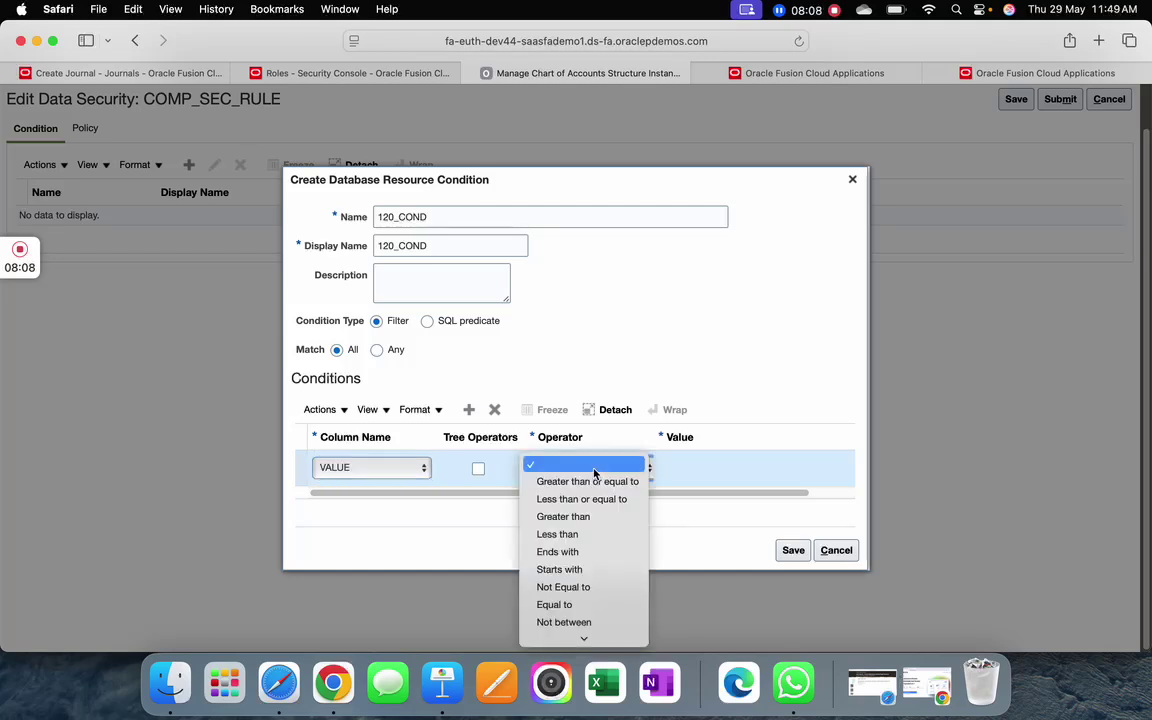
pyautogui.click(590, 604)
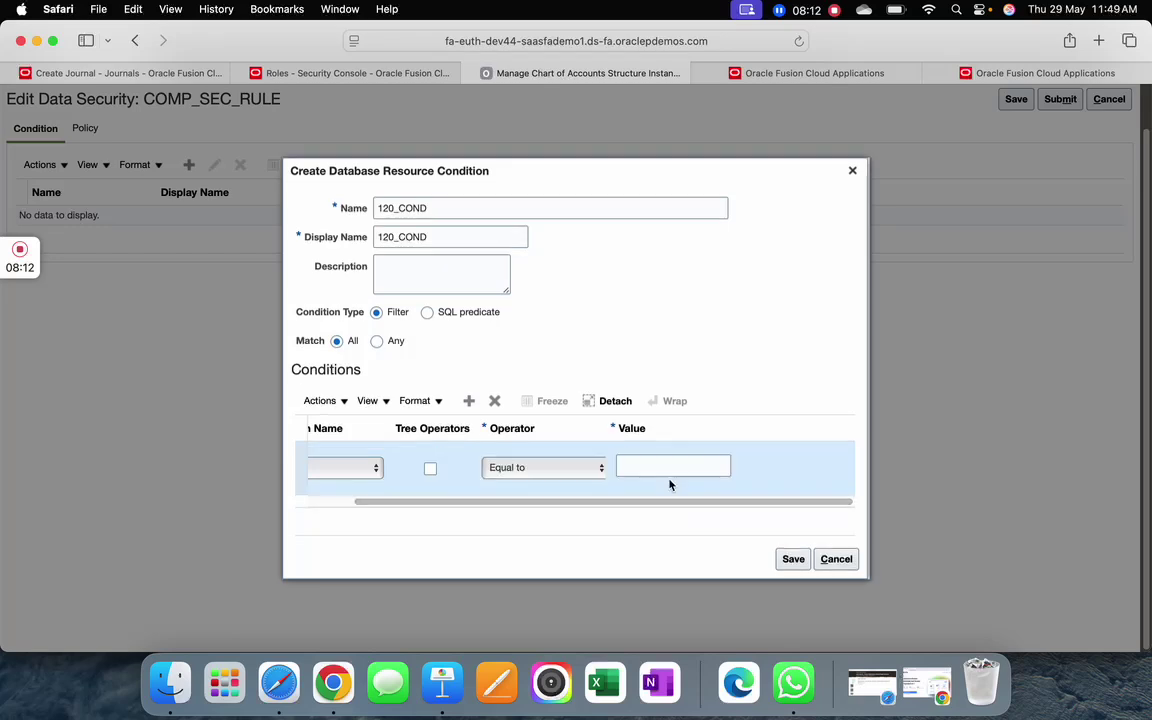
pyautogui.click(672, 467)
pyautogui.write('12')
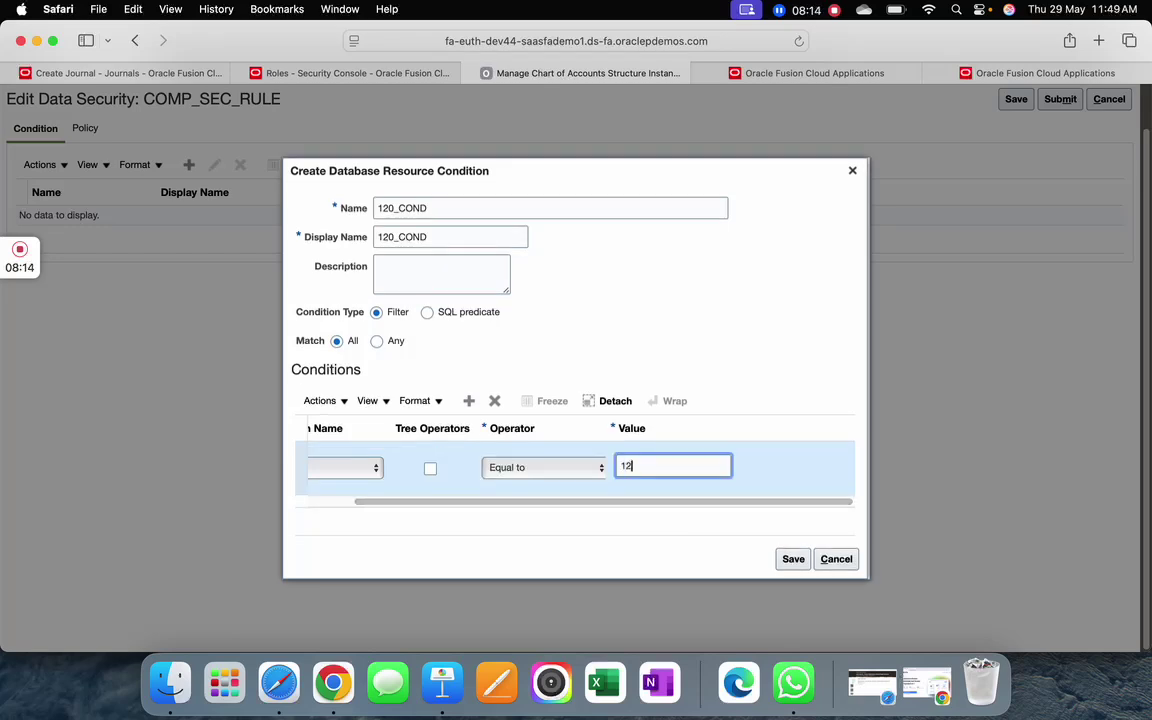
pyautogui.write('0')
pyautogui.click(791, 561)
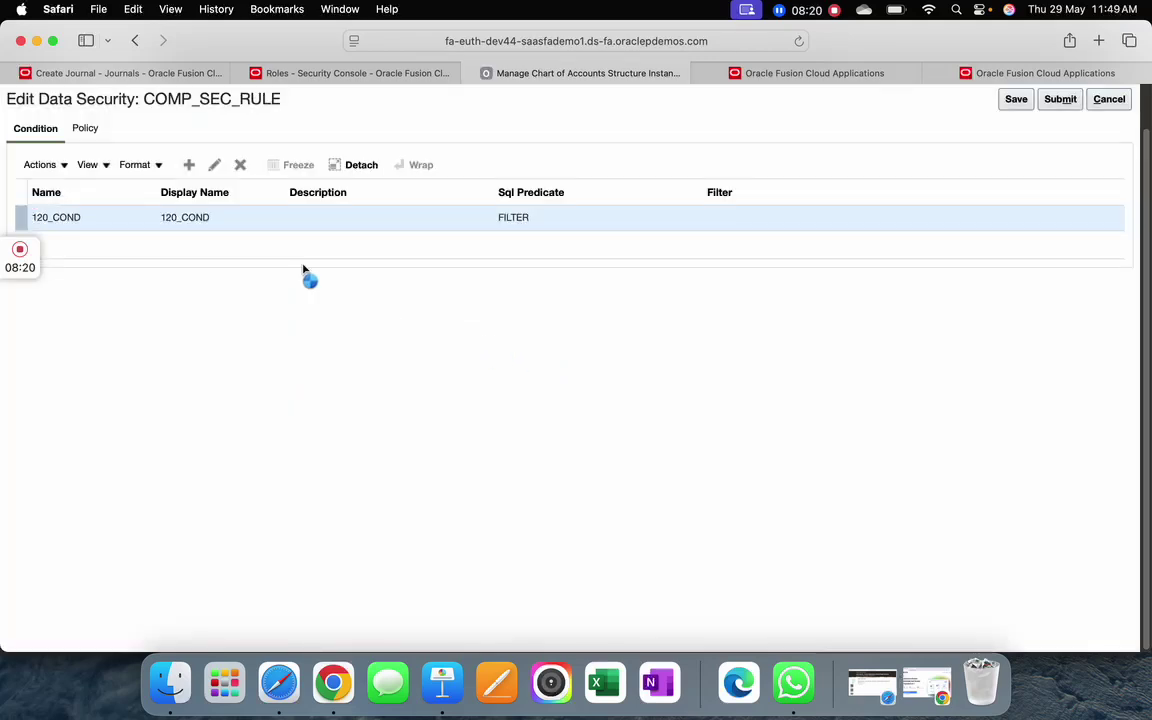
# Start a new data security policy named 120_Policy with start date 5/25/25, keeping the General Ledger module
pyautogui.click(87, 129)
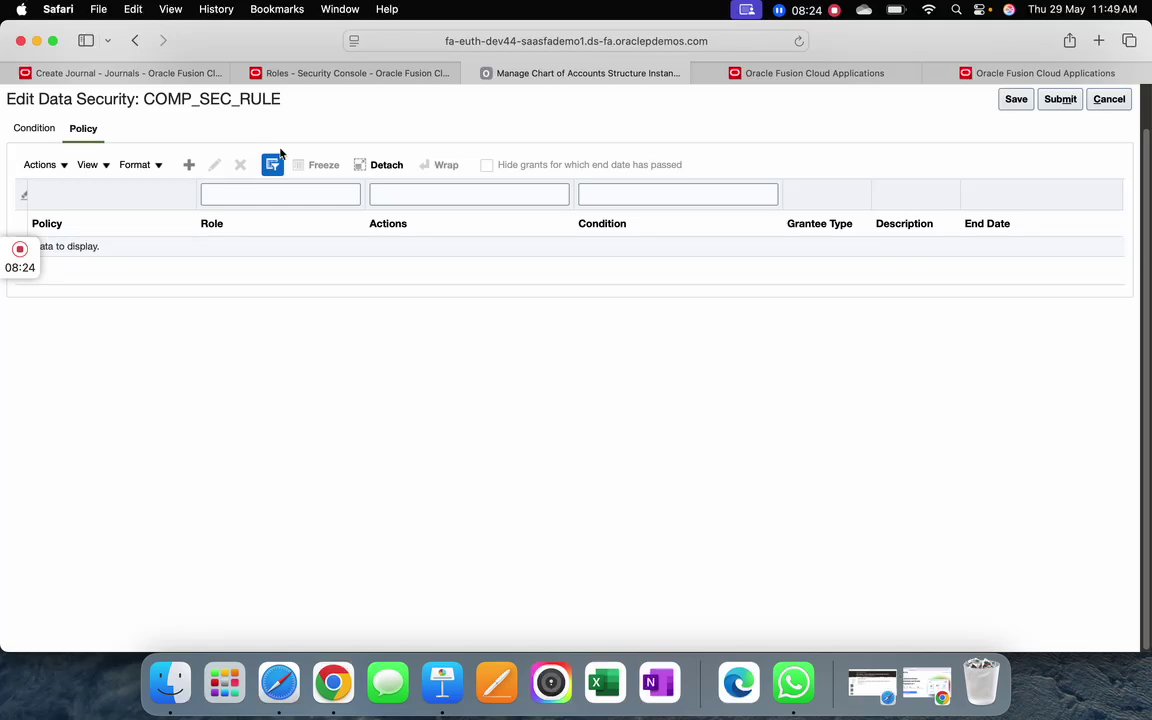
pyautogui.click(188, 164)
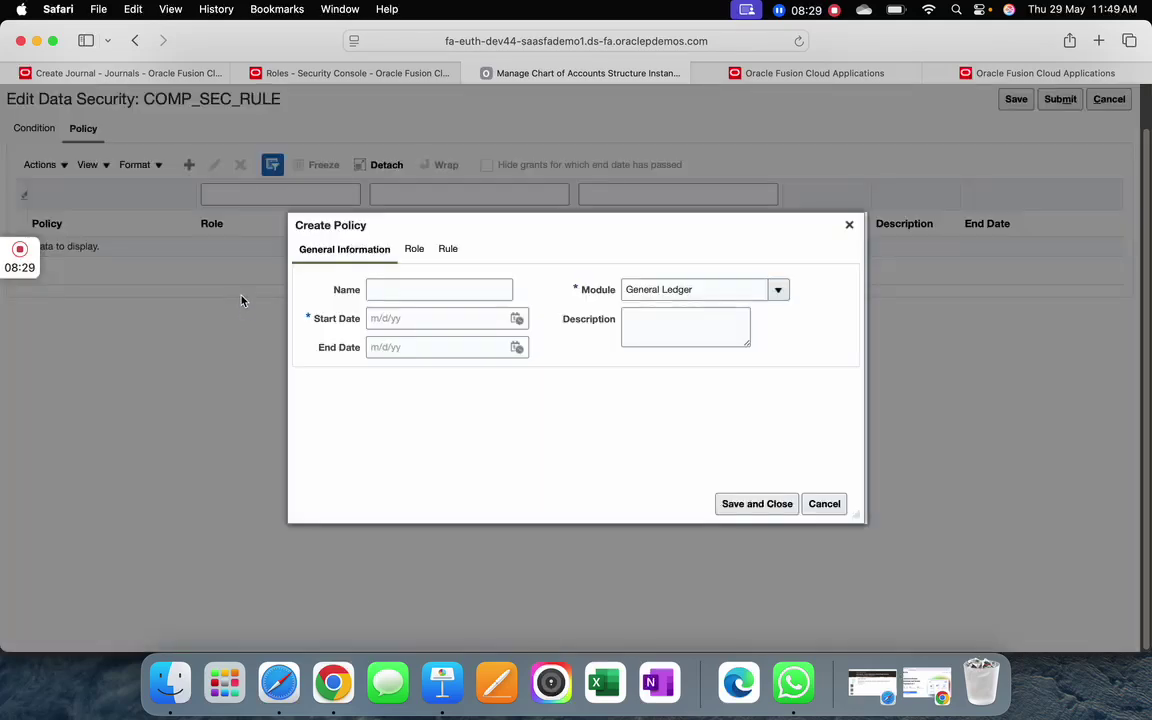
pyautogui.click(432, 290)
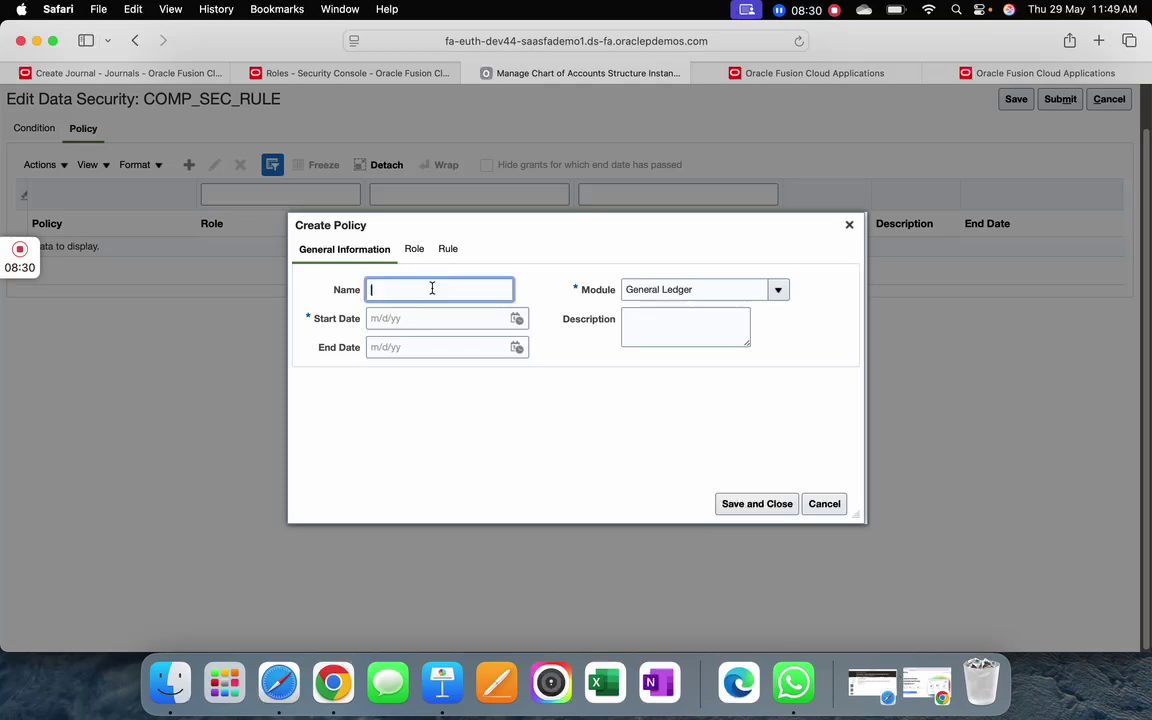
pyautogui.write('120_Policy')
pyautogui.click(516, 319)
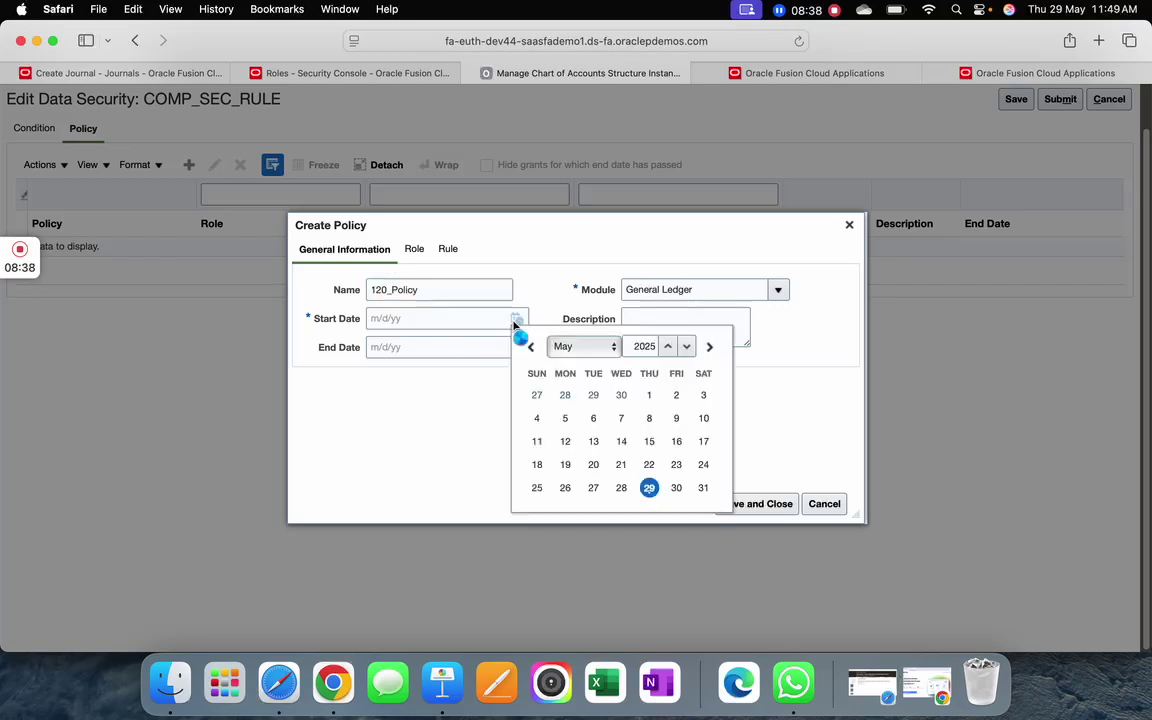
pyautogui.click(537, 488)
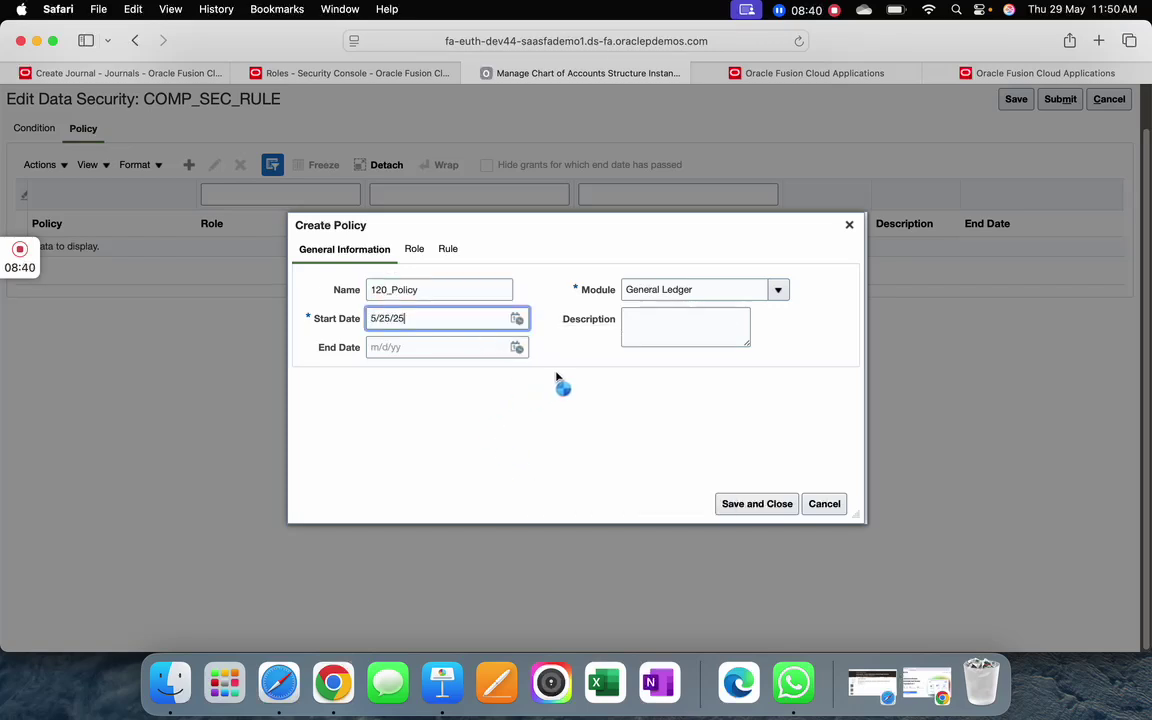
pyautogui.click(677, 297)
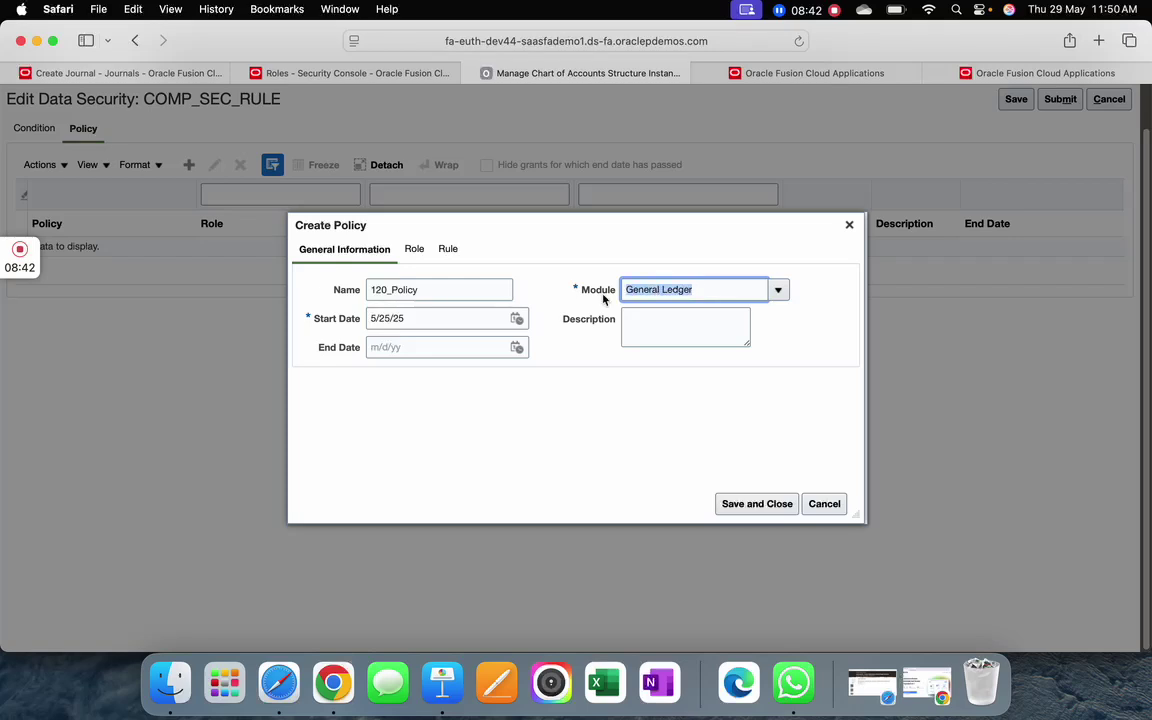
pyautogui.click(595, 401)
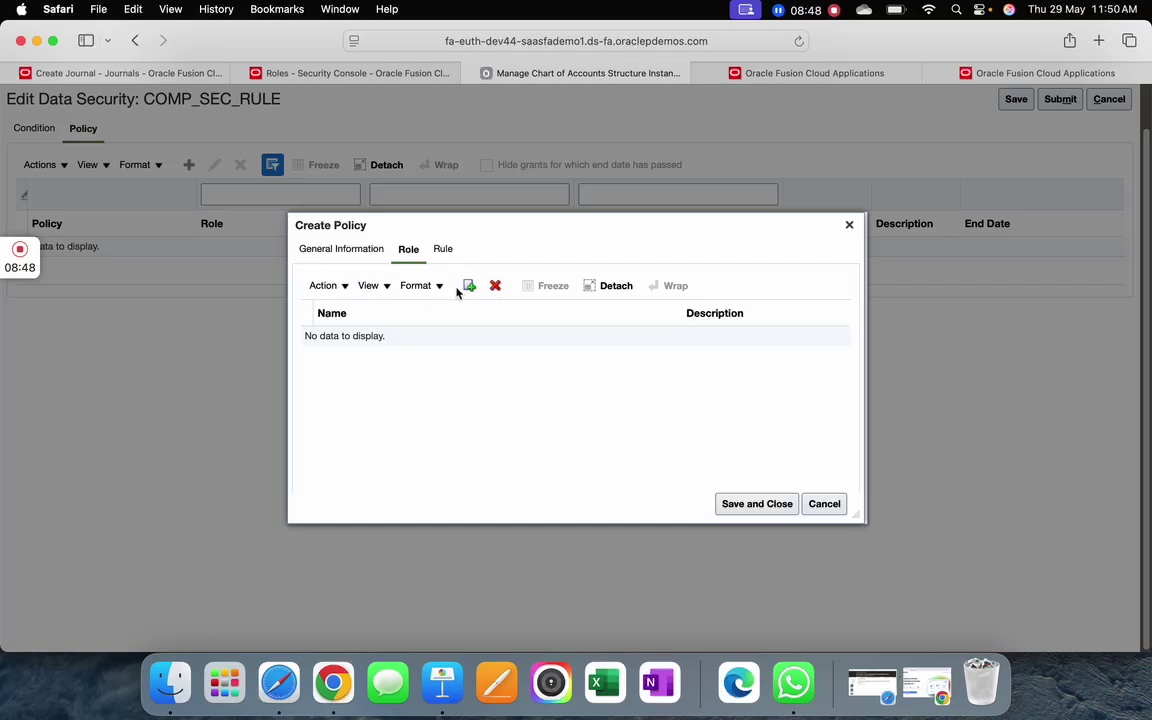
# Add the COMP_ACCESS role from the fscm application to the policy
pyautogui.click(469, 288)
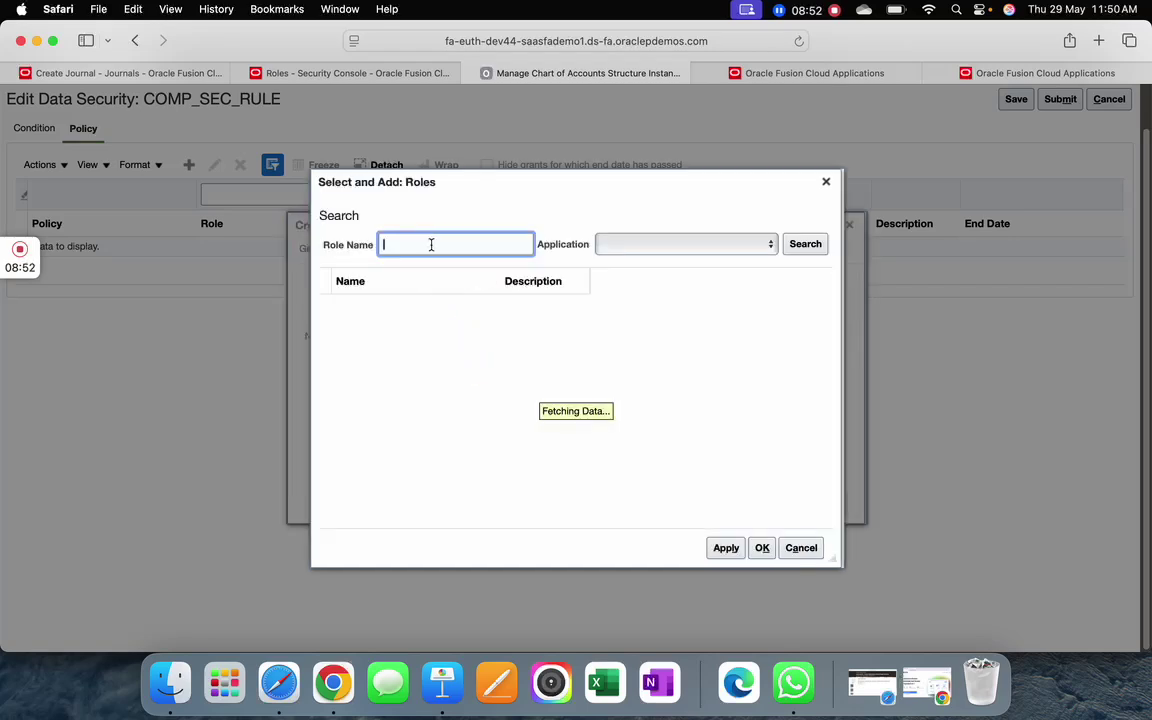
pyautogui.write('COMP')
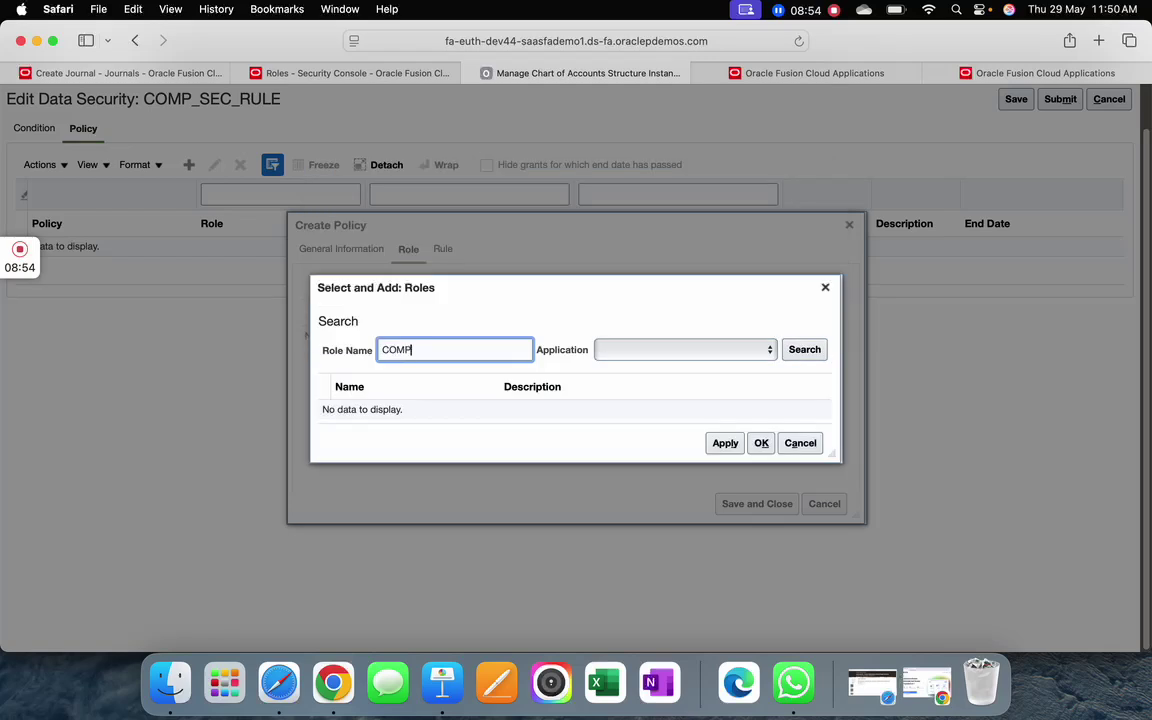
pyautogui.write('_ACC')
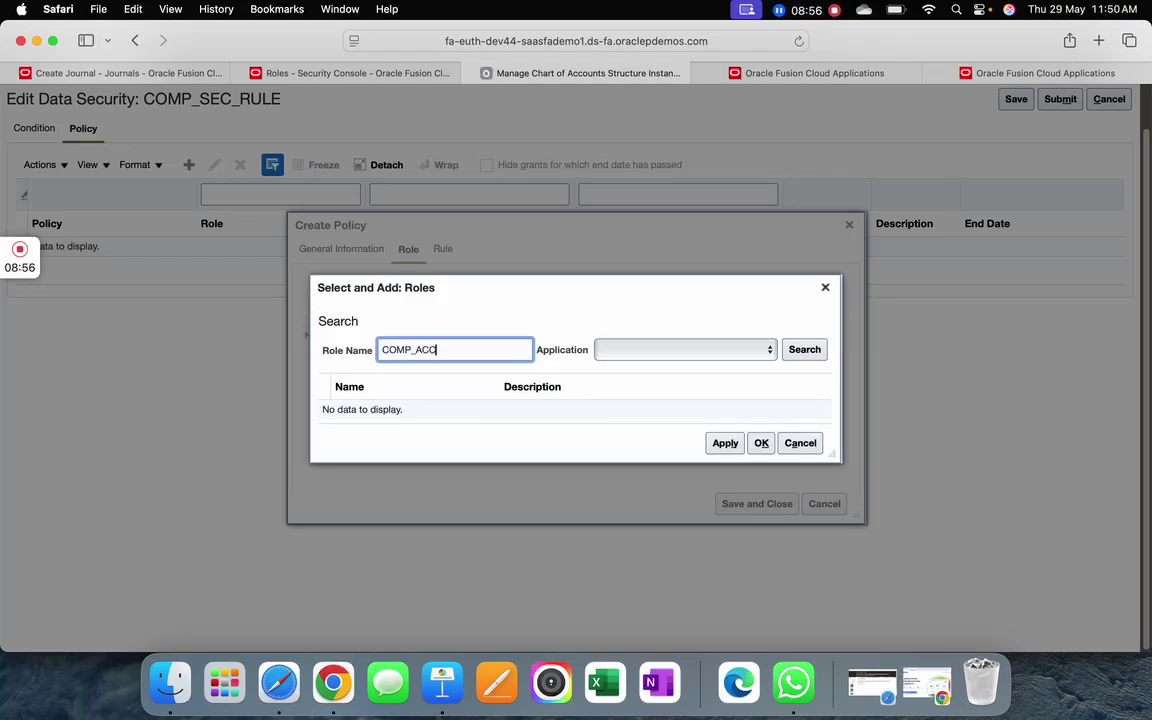
pyautogui.write('ESS')
pyautogui.click(698, 349)
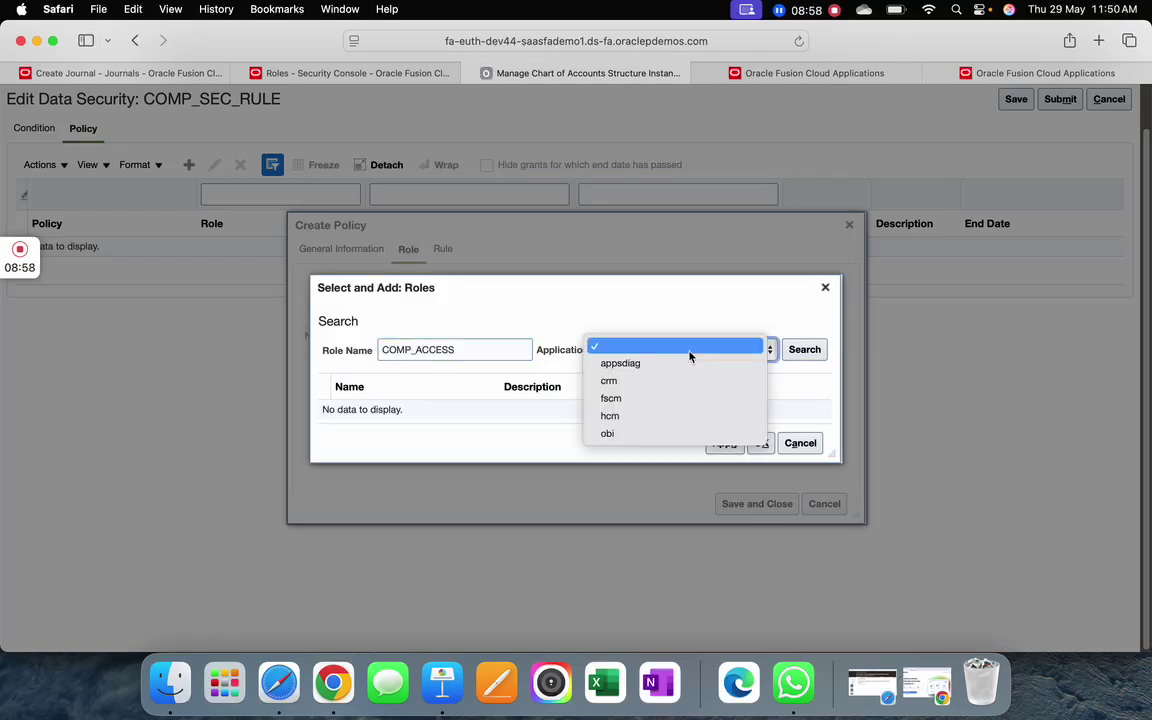
pyautogui.click(646, 398)
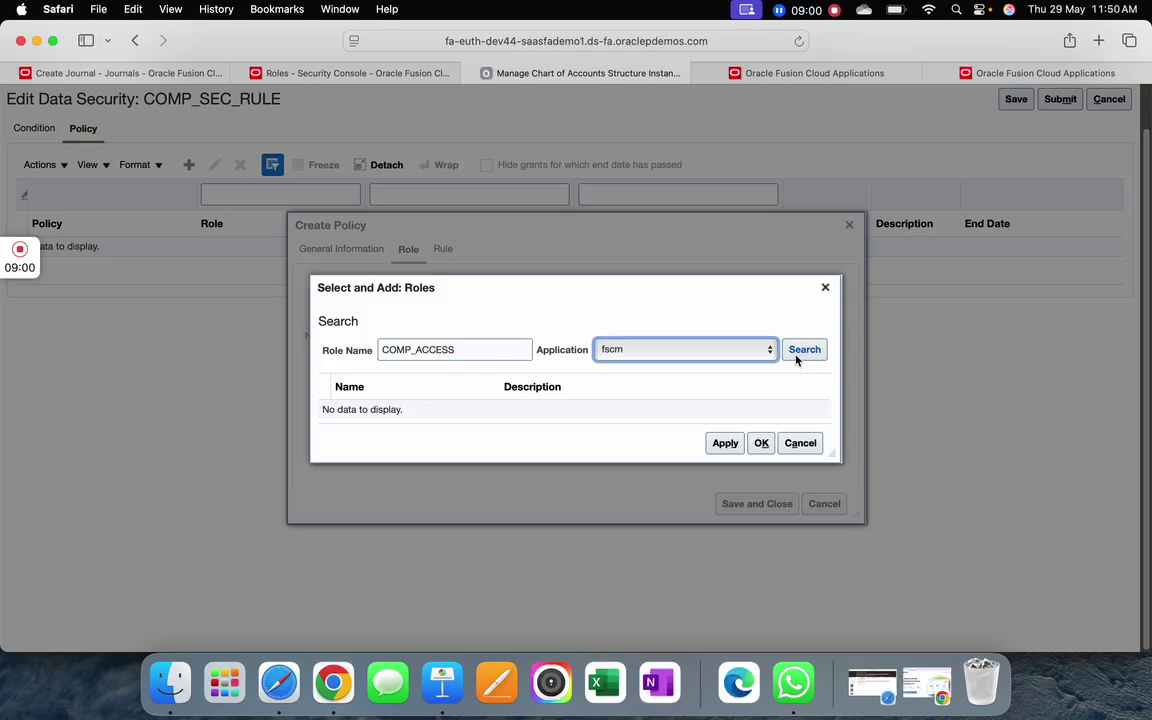
pyautogui.click(800, 352)
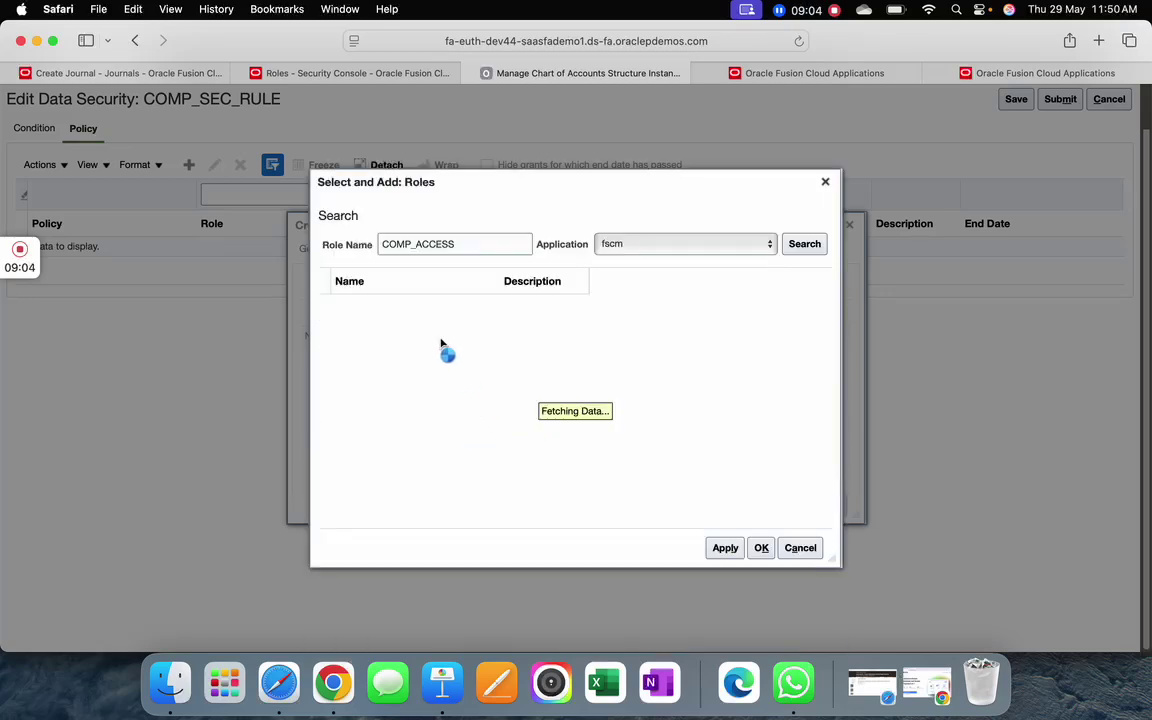
pyautogui.click(476, 416)
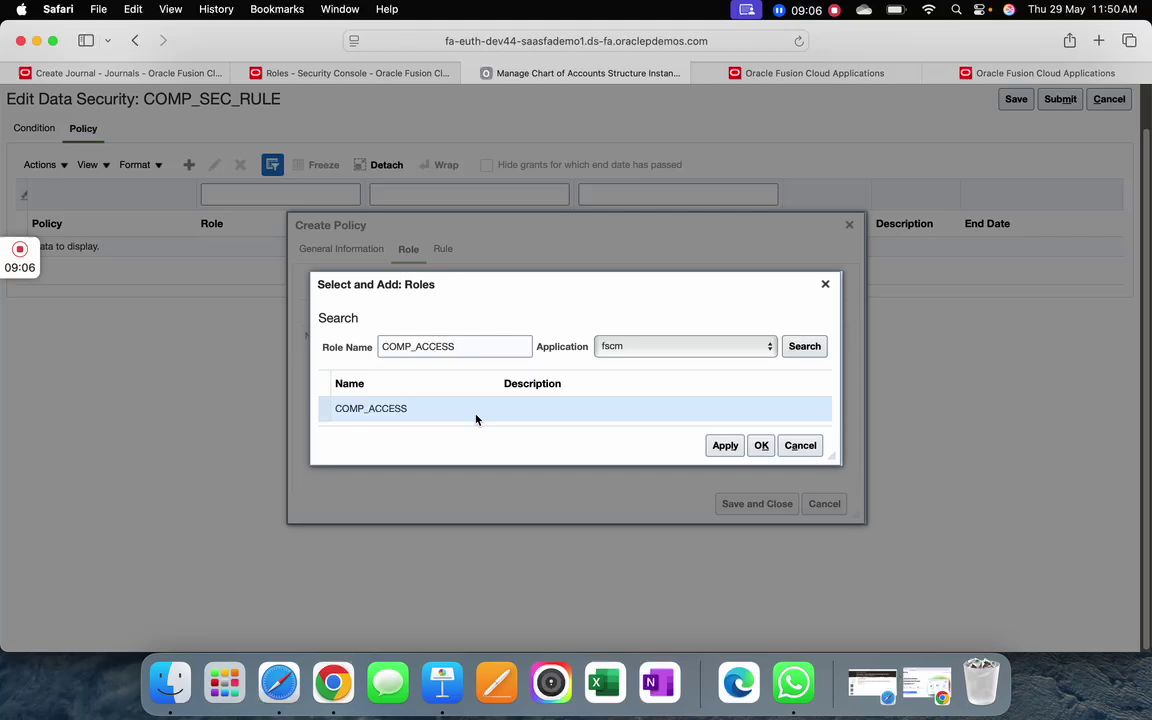
pyautogui.click(720, 447)
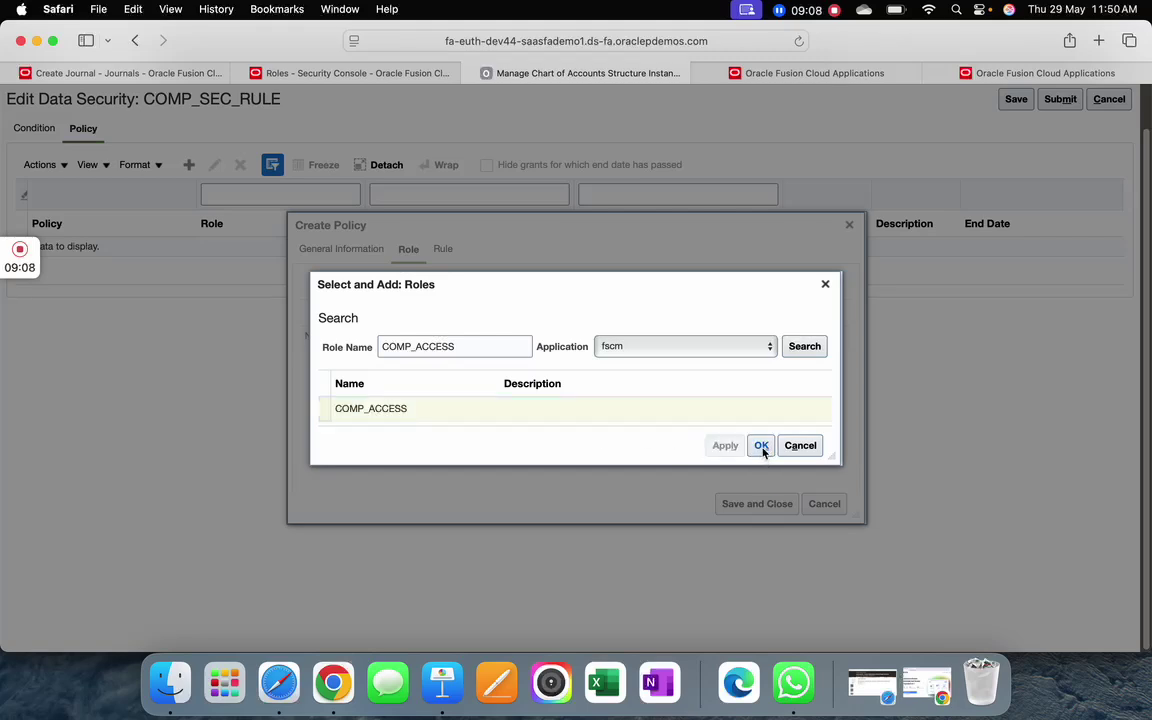
pyautogui.click(761, 446)
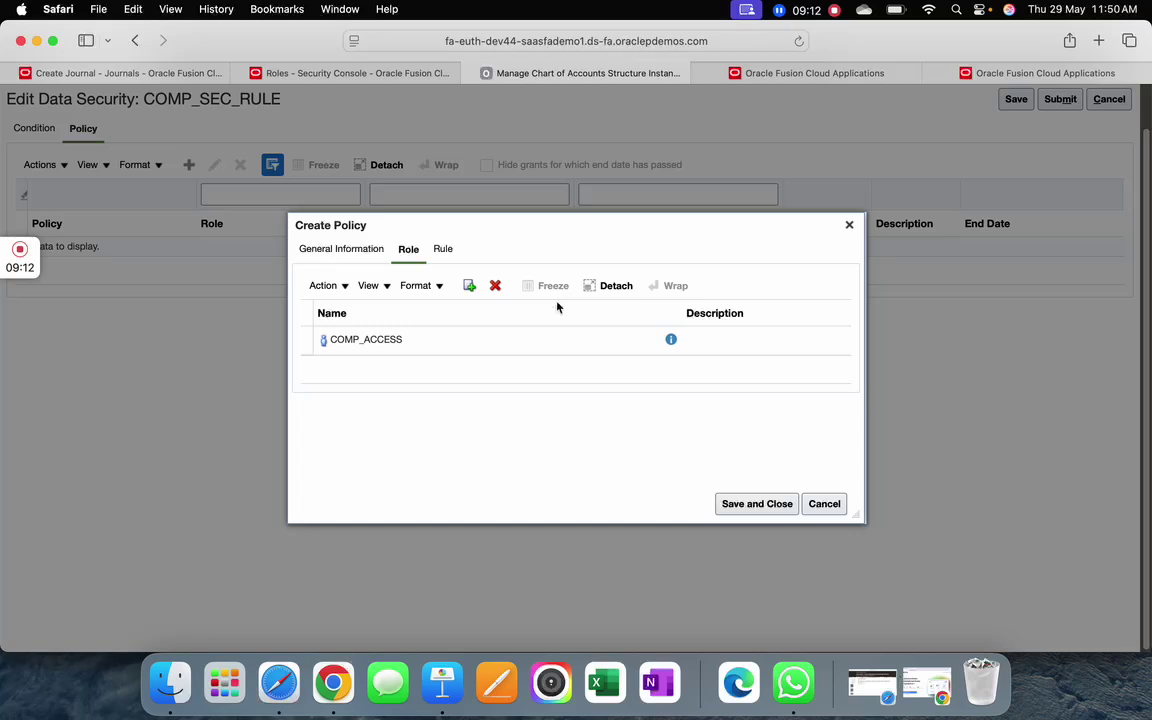
# Define the policy's rule with the Multiple Values row set and 120_COND as its condition
pyautogui.click(444, 250)
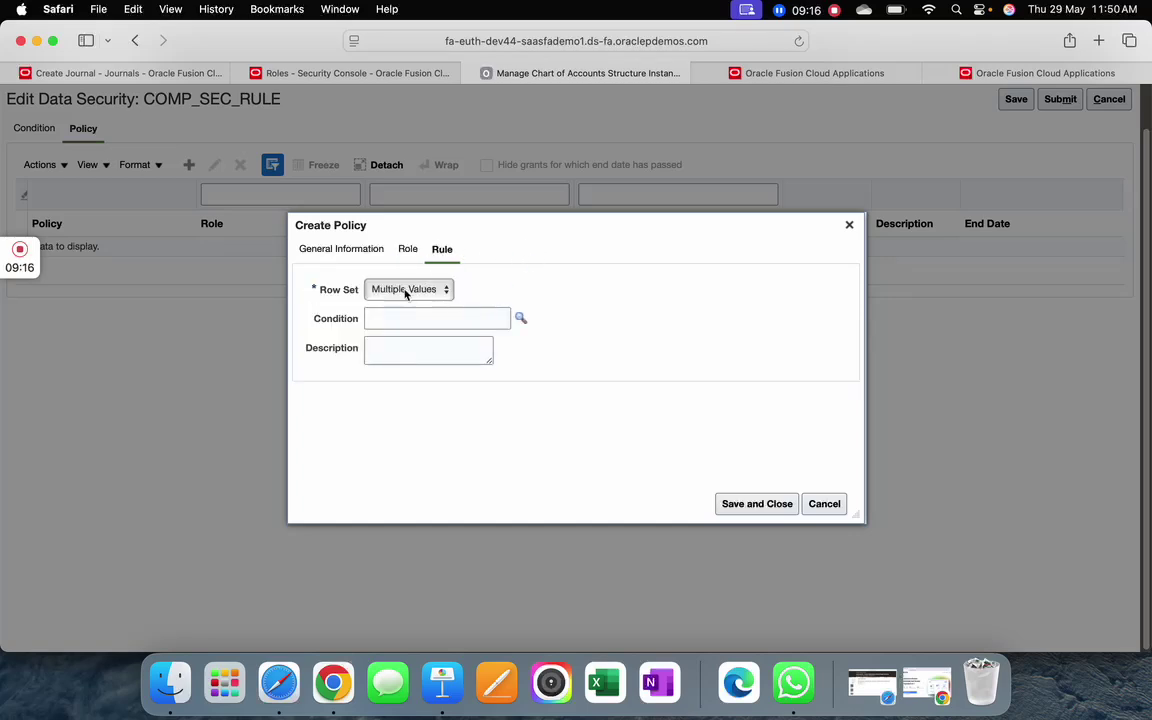
pyautogui.click(405, 291)
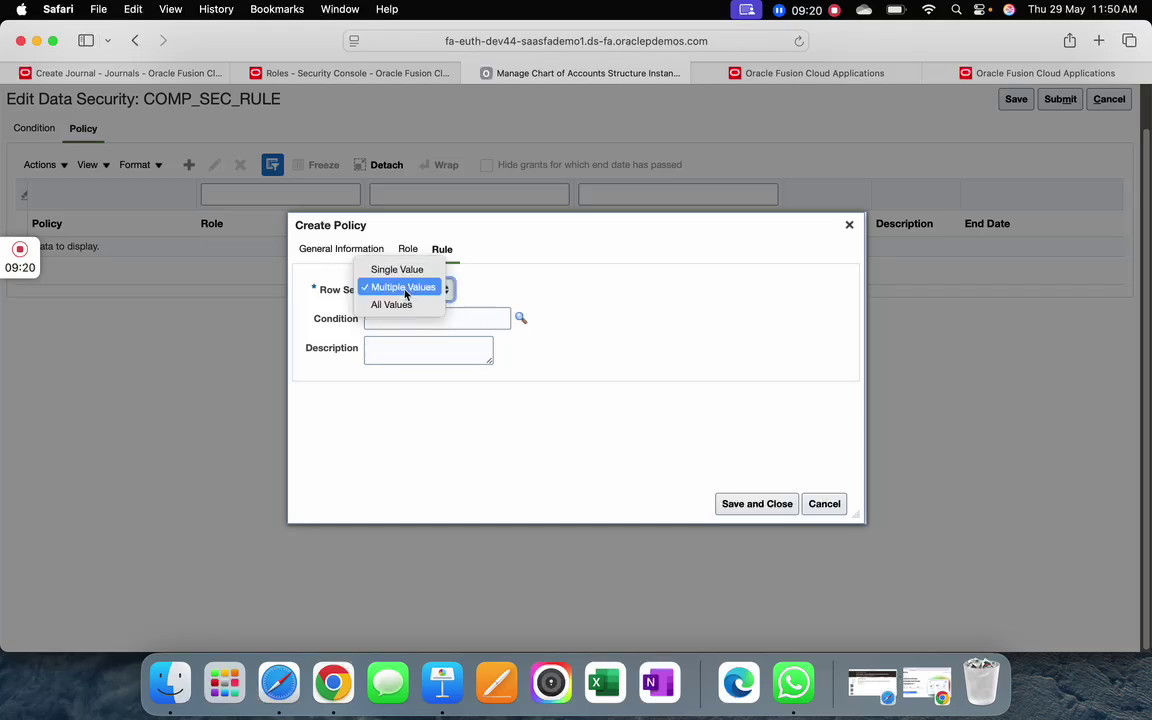
pyautogui.click(518, 295)
pyautogui.click(415, 293)
pyautogui.click(538, 289)
pyautogui.click(521, 319)
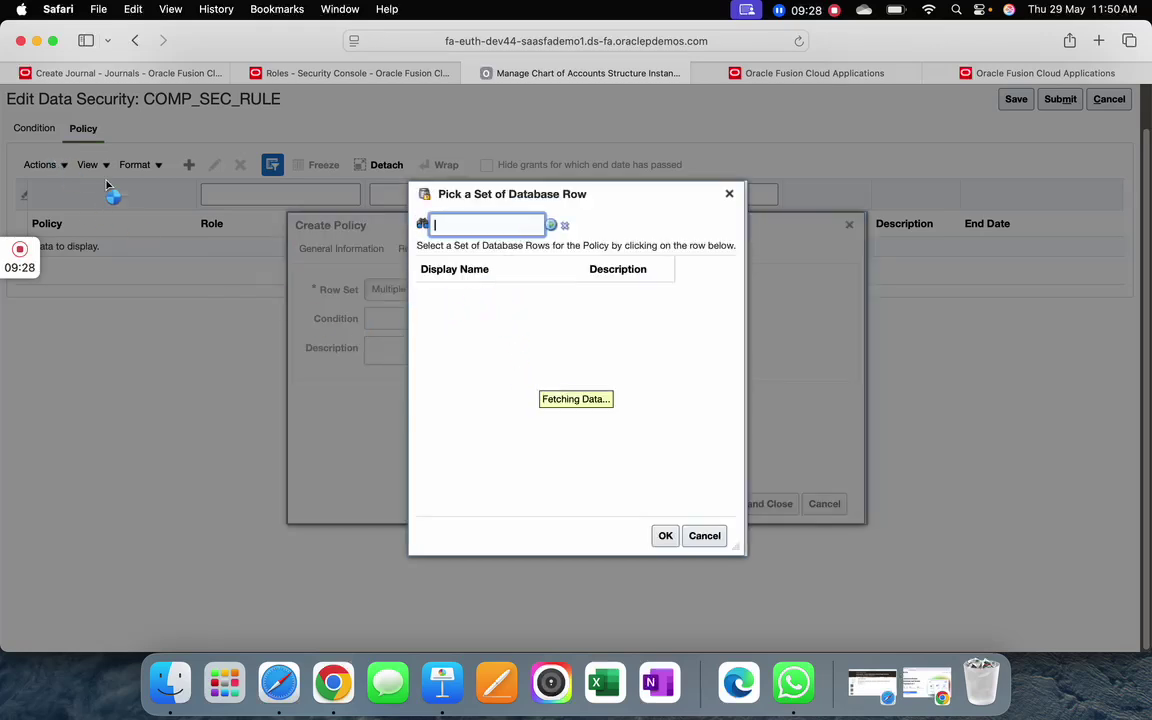
pyautogui.click(489, 400)
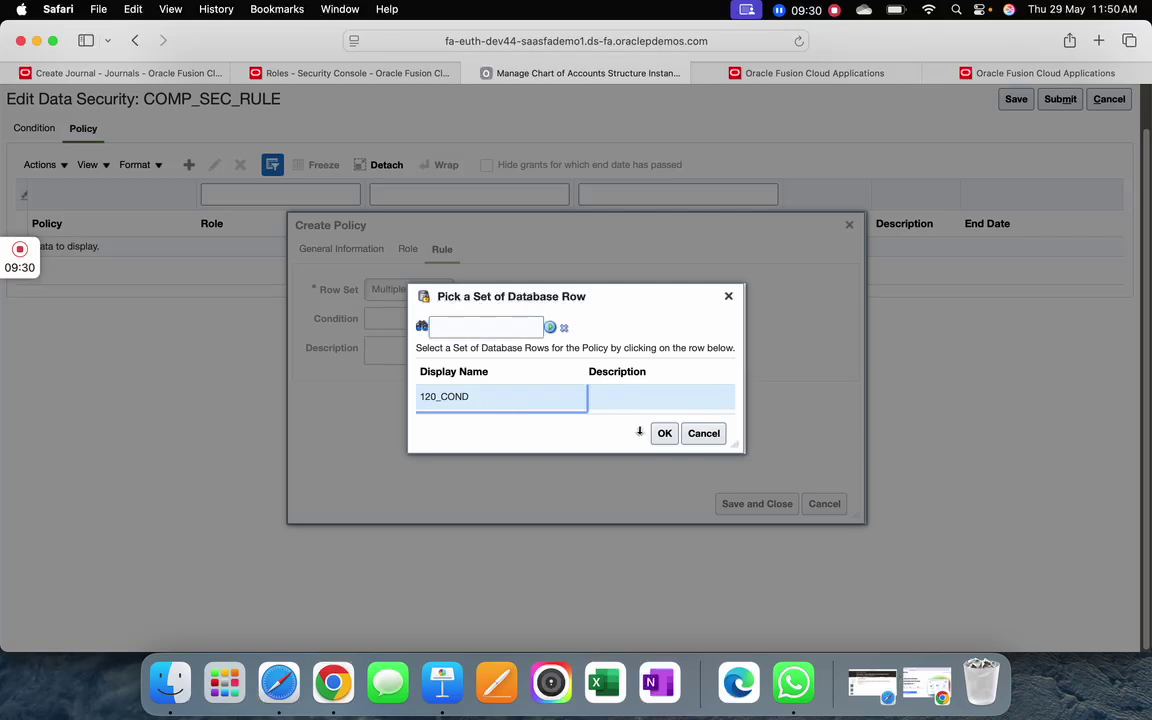
pyautogui.click(661, 435)
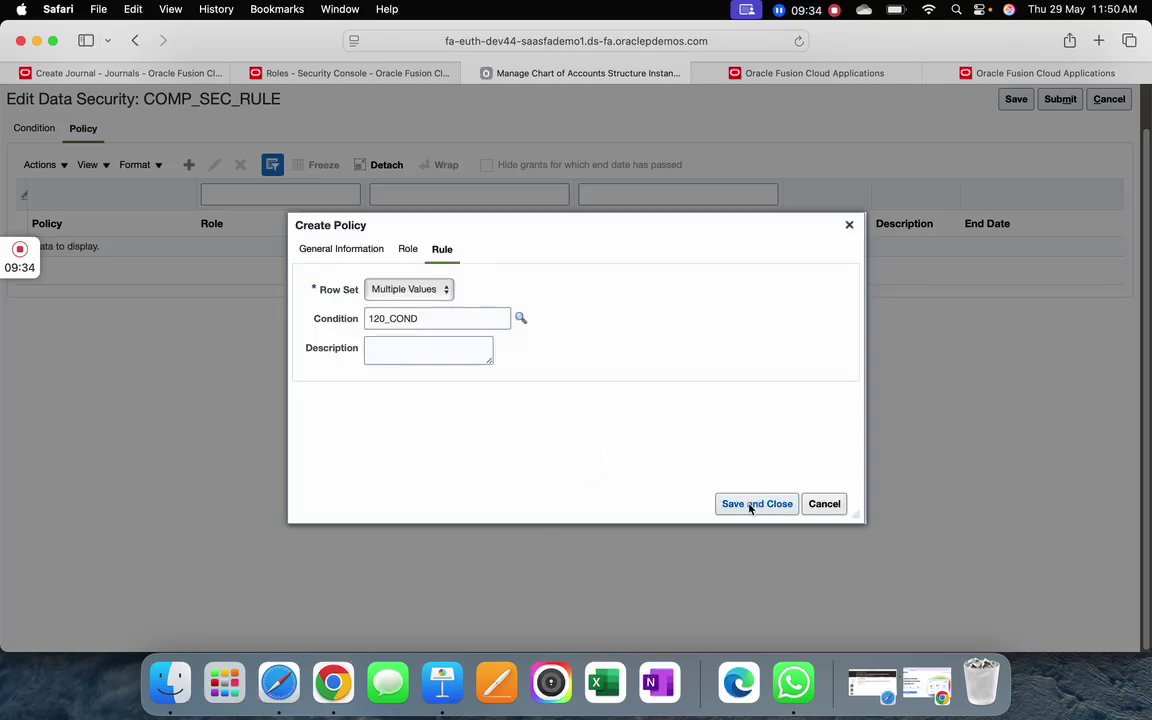
# Save the 120_Policy policy and submit the COMP_SEC_RULE data security changes
pyautogui.click(749, 505)
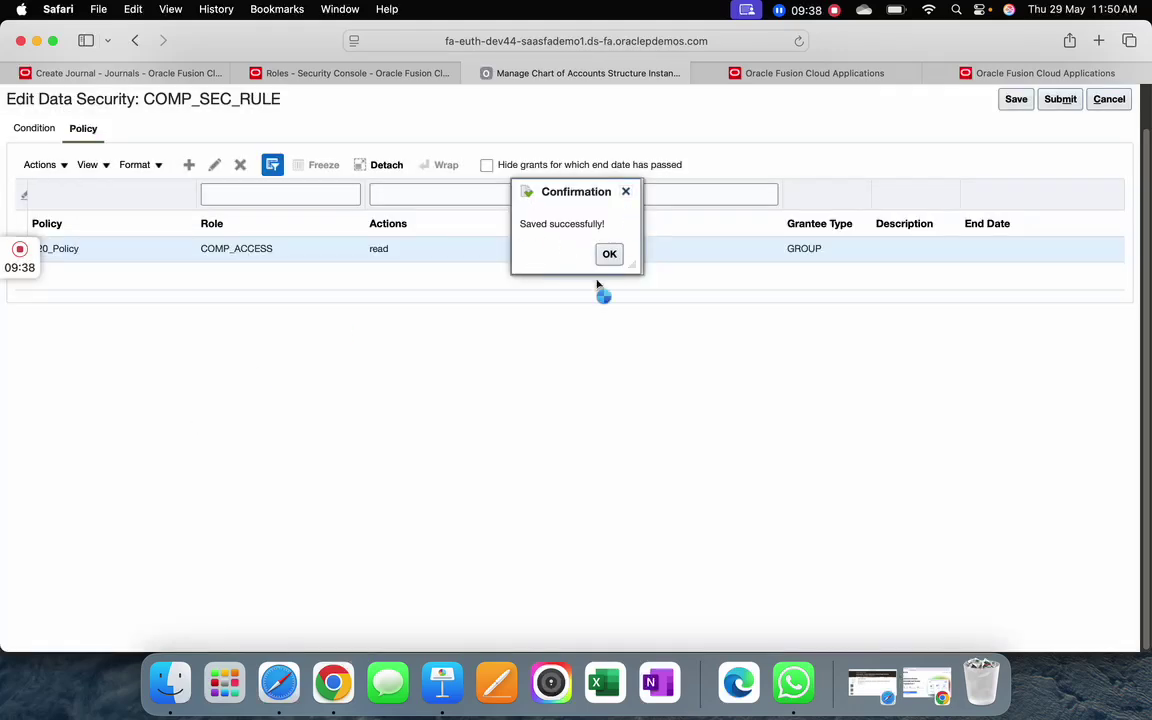
pyautogui.click(609, 254)
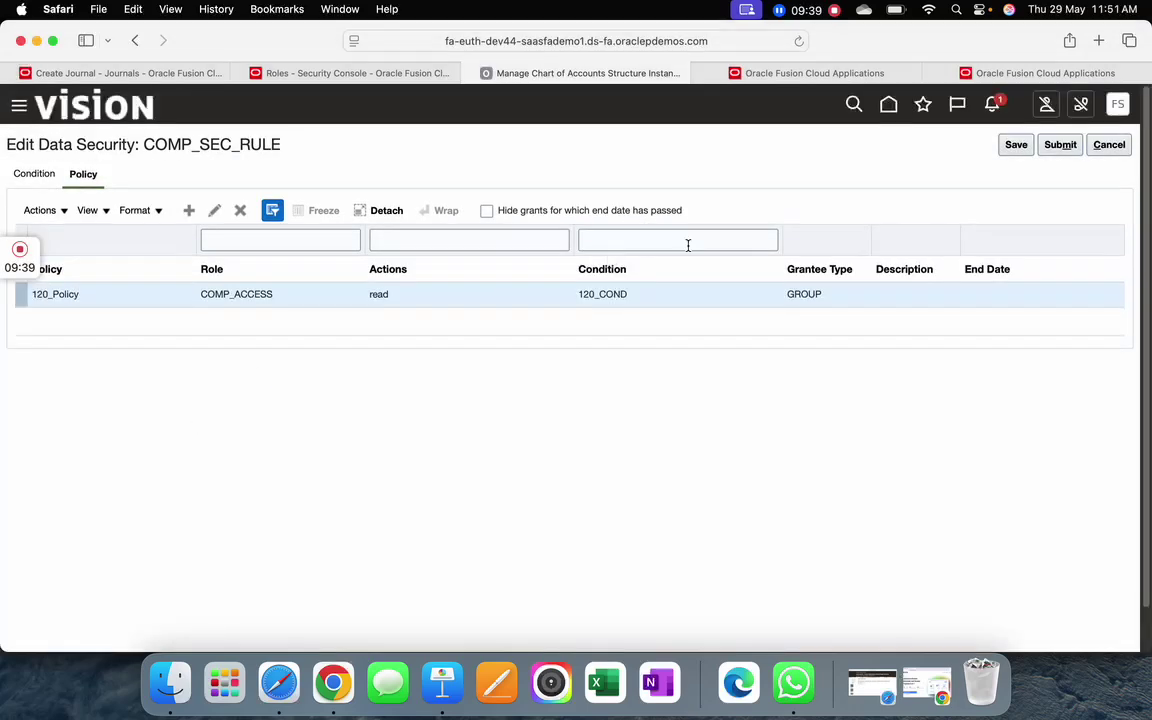
pyautogui.click(1072, 149)
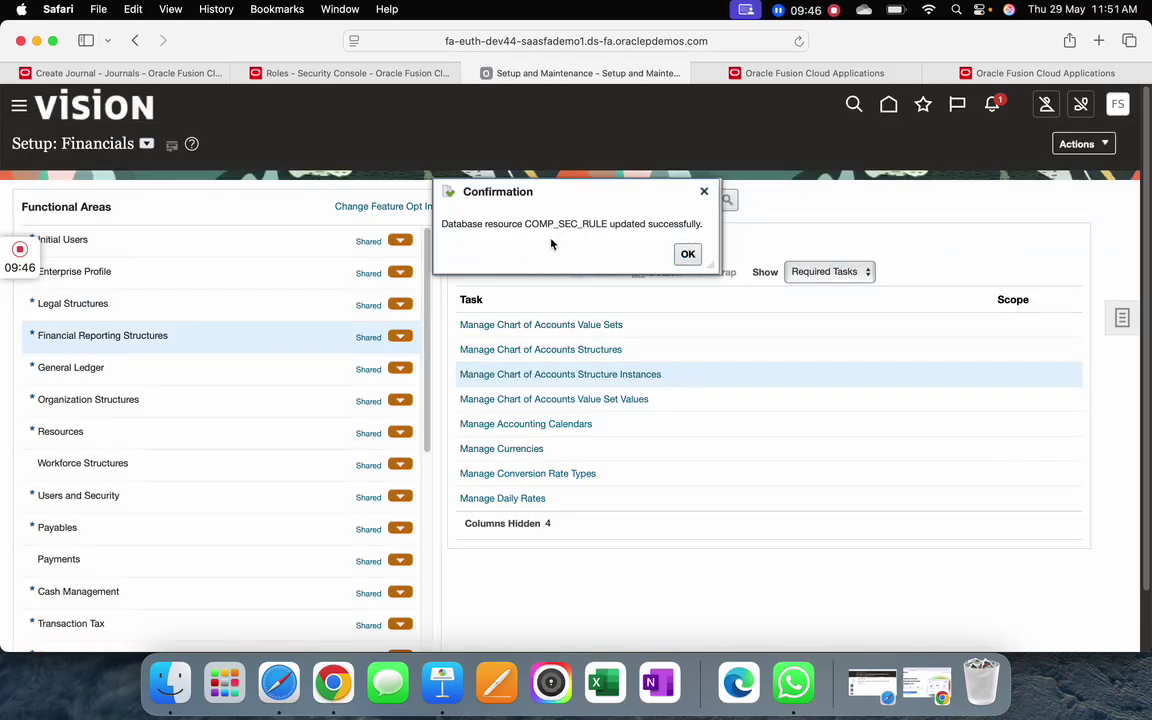
pyautogui.click(687, 254)
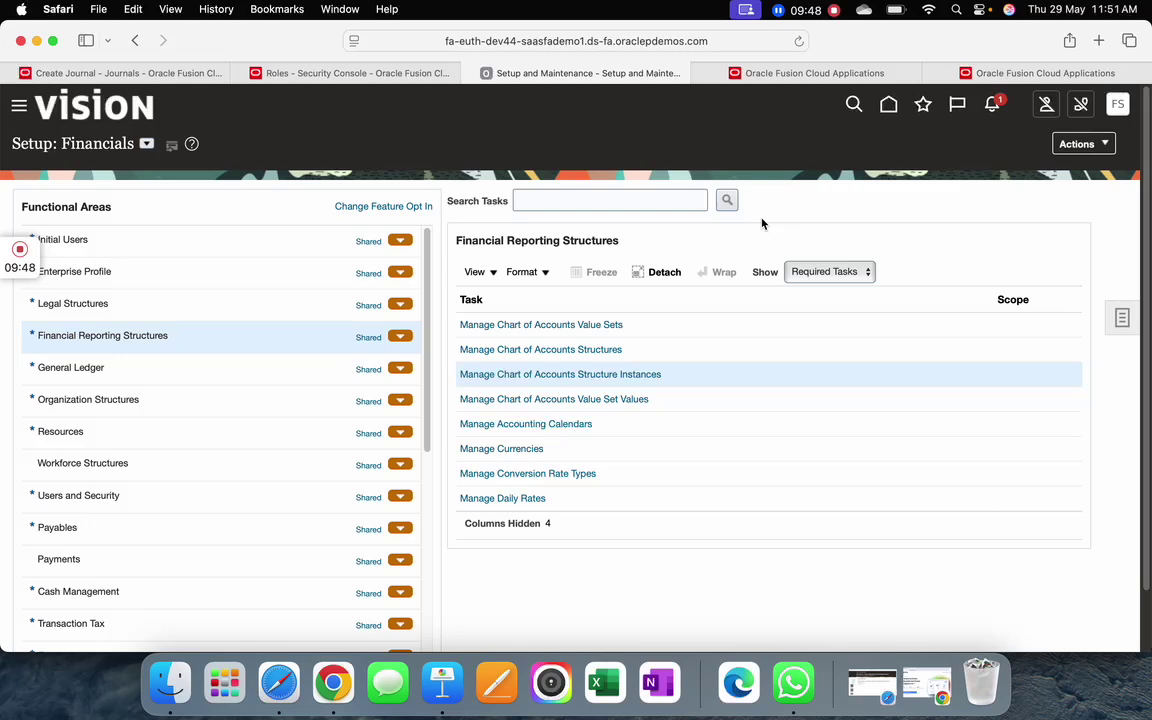
# Search the chart of accounts structure instances for the General Ledger module and try to deploy the Accounting Flexfield
pyautogui.click(545, 376)
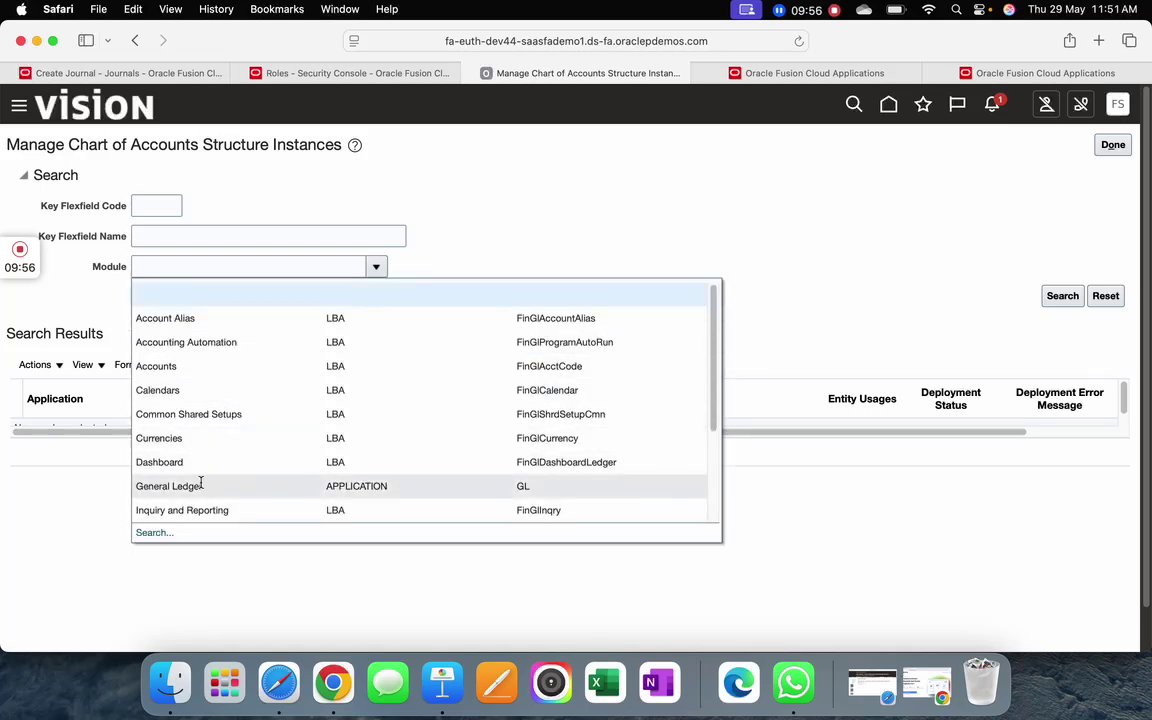
pyautogui.click(201, 484)
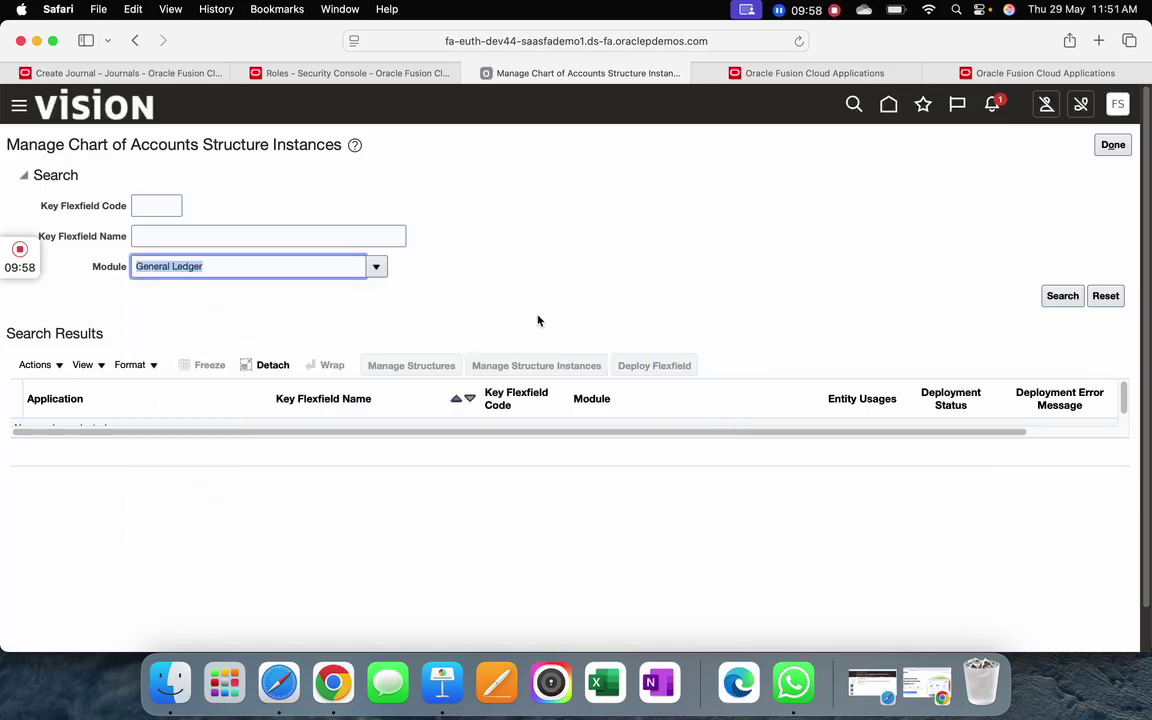
pyautogui.click(1060, 298)
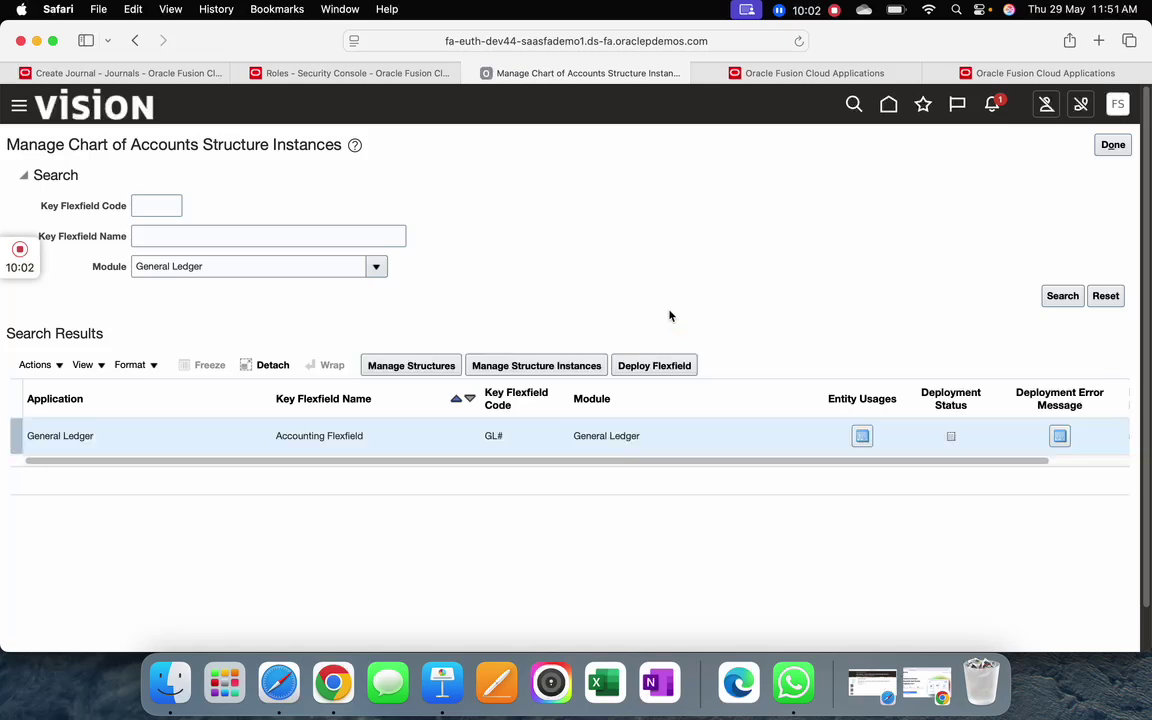
pyautogui.click(653, 366)
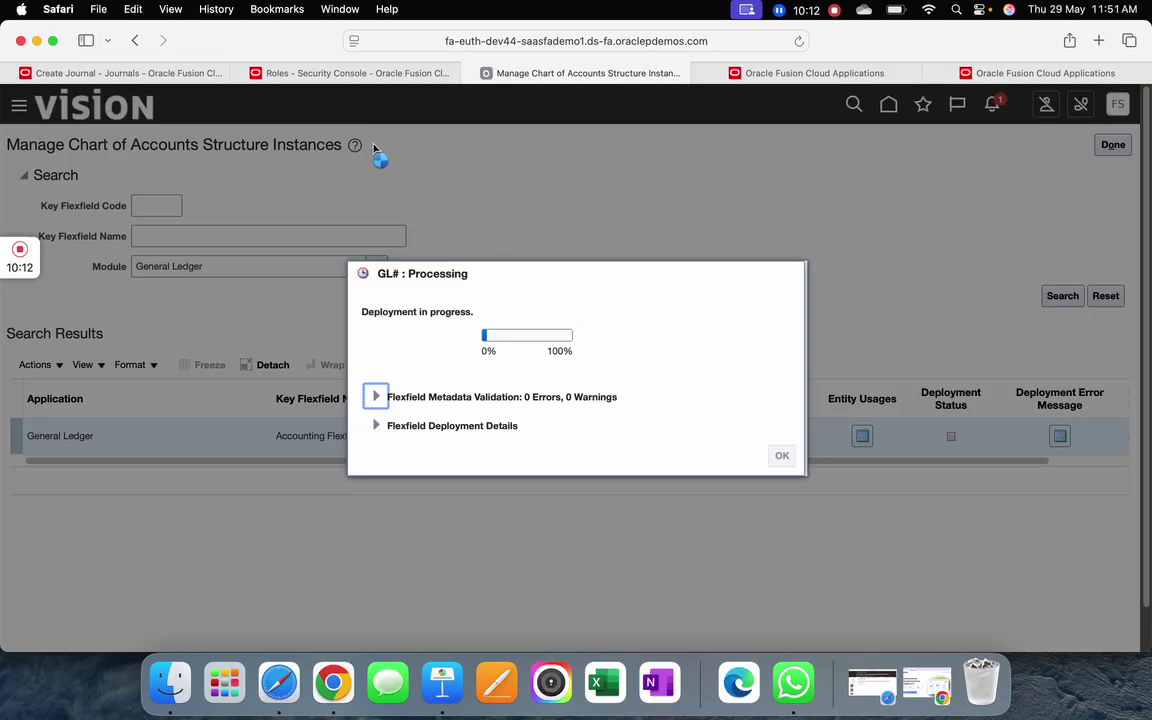
# Open the COMP_ACCESS role for editing in the Security Console, go through its data security policies to the summary, and save the role
pyautogui.click(330, 73)
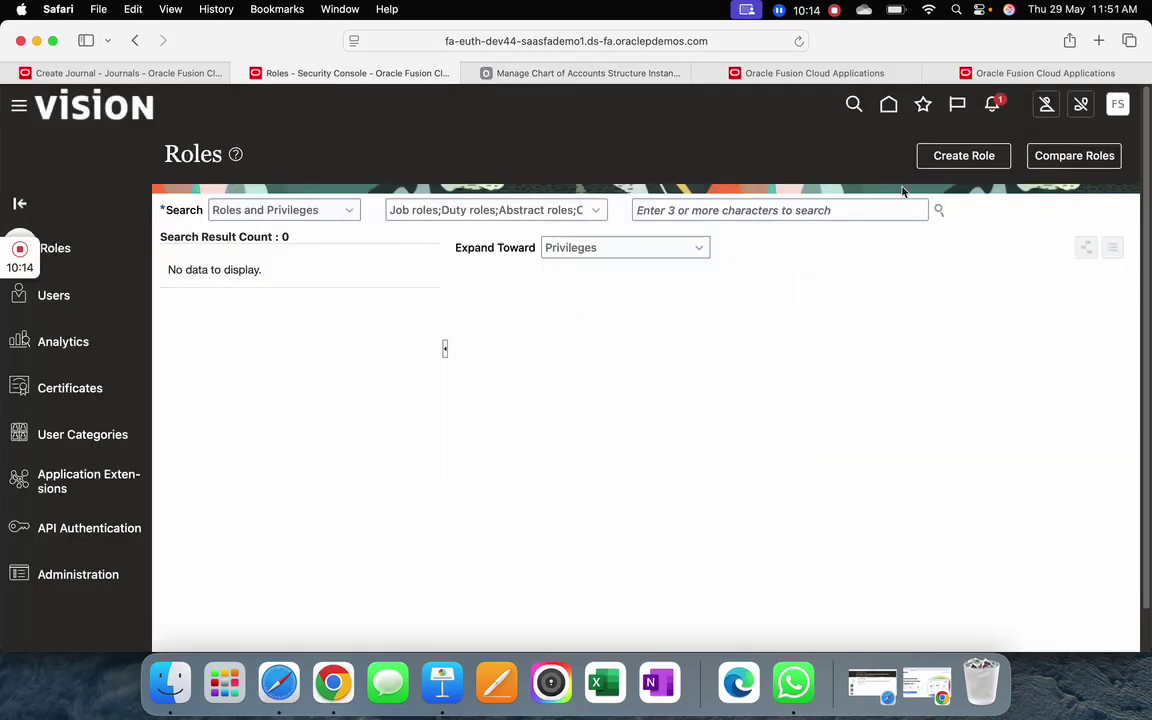
pyautogui.click(757, 210)
pyautogui.write('C')
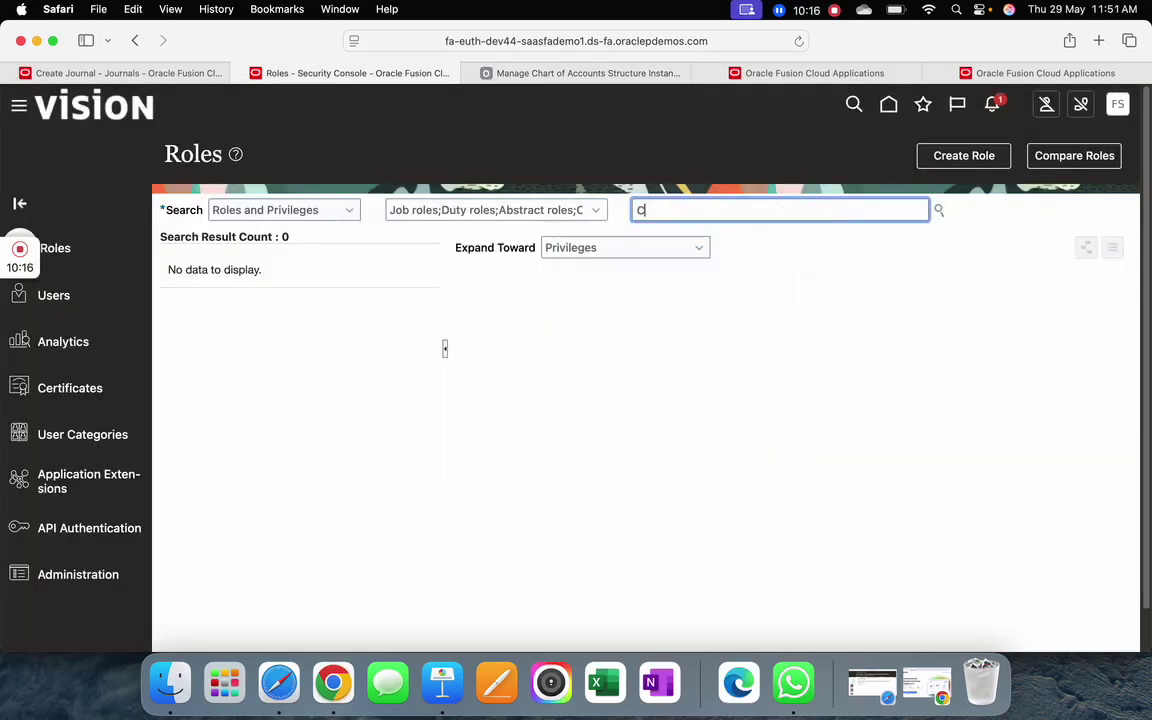
pyautogui.write('OMP_AC')
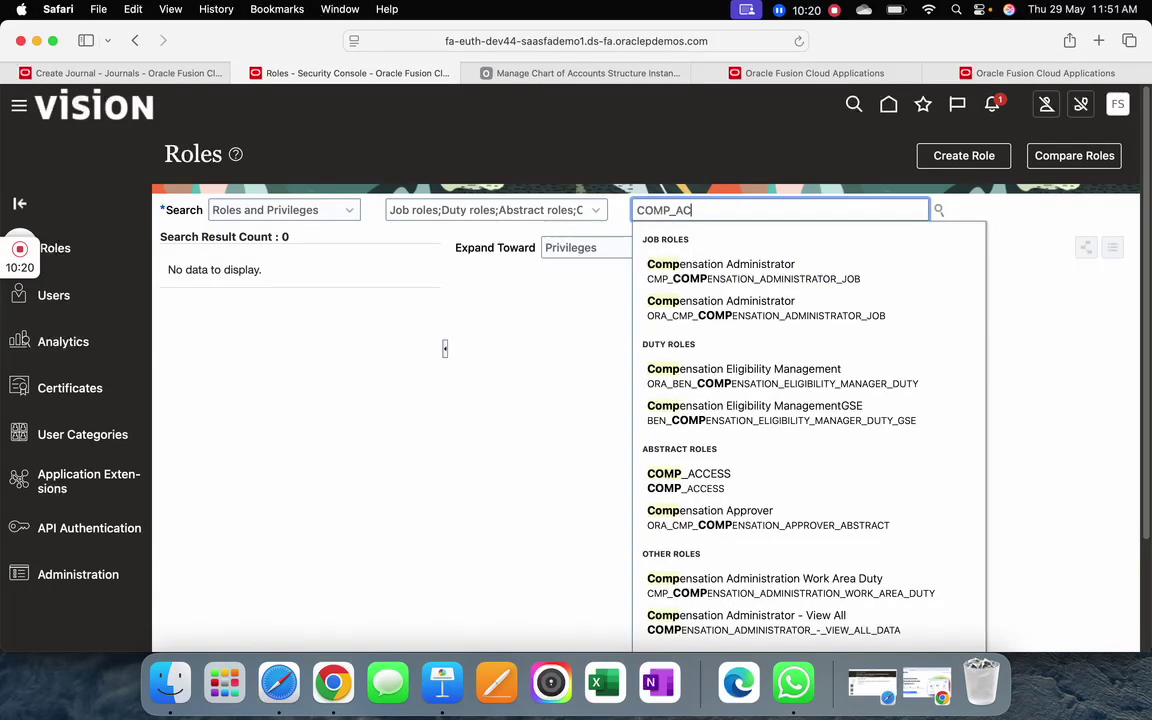
pyautogui.click(725, 278)
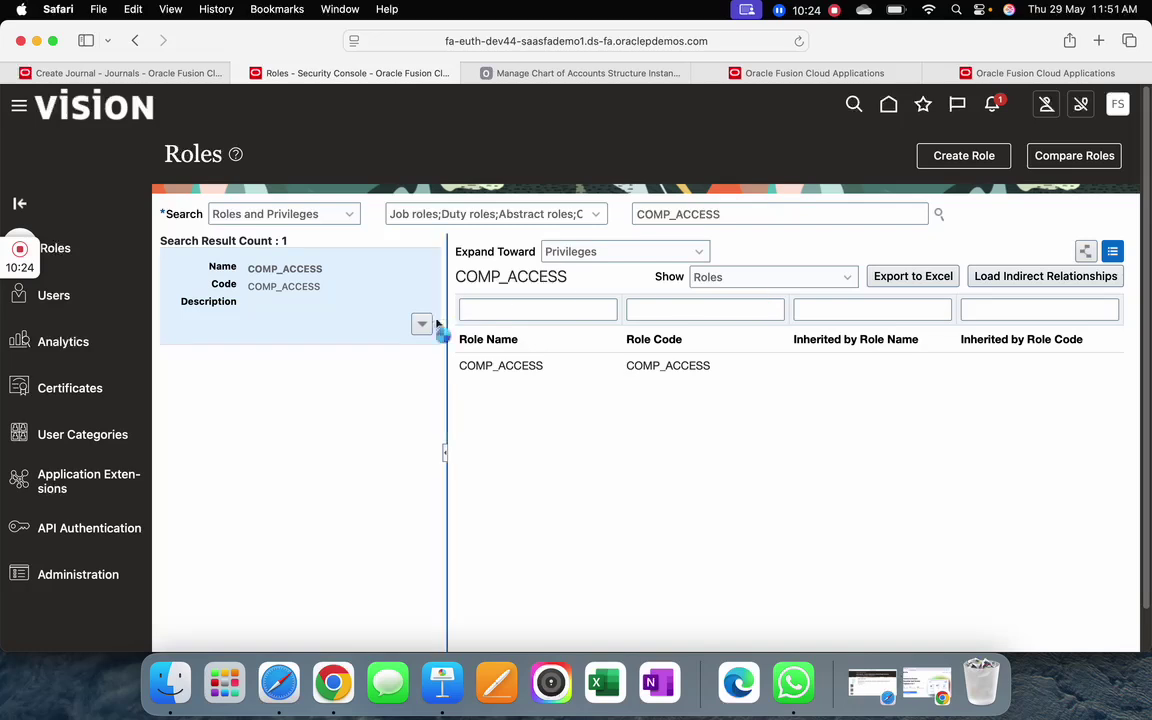
pyautogui.click(421, 323)
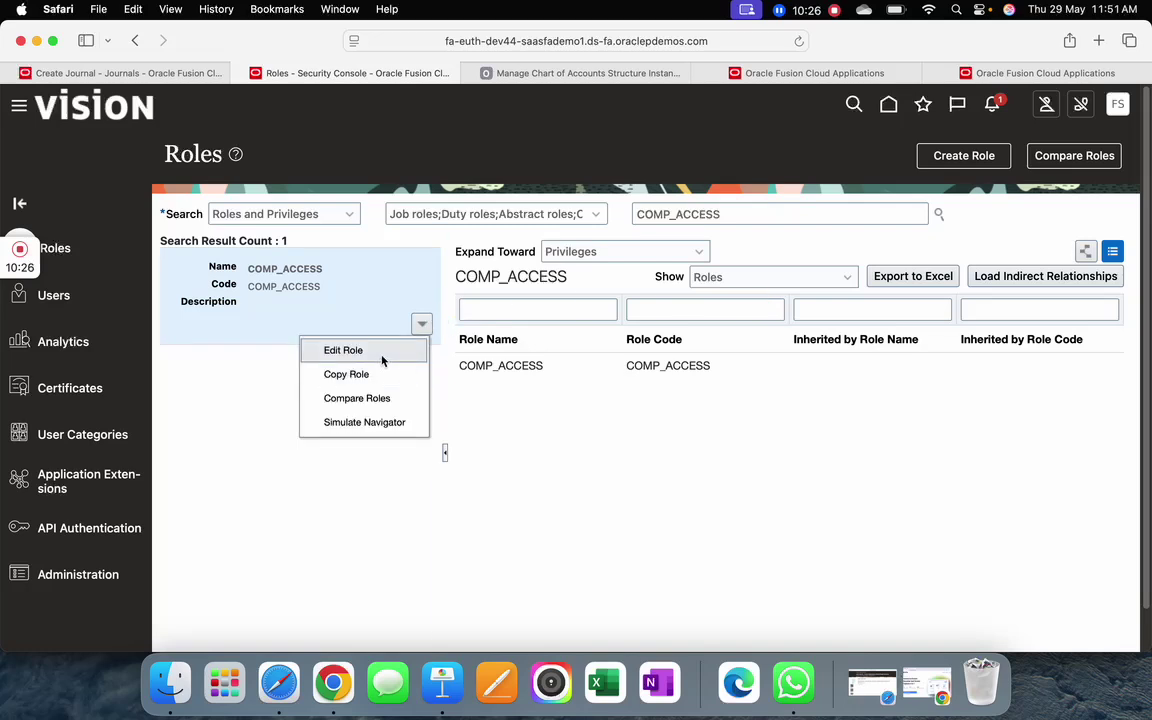
pyautogui.click(382, 358)
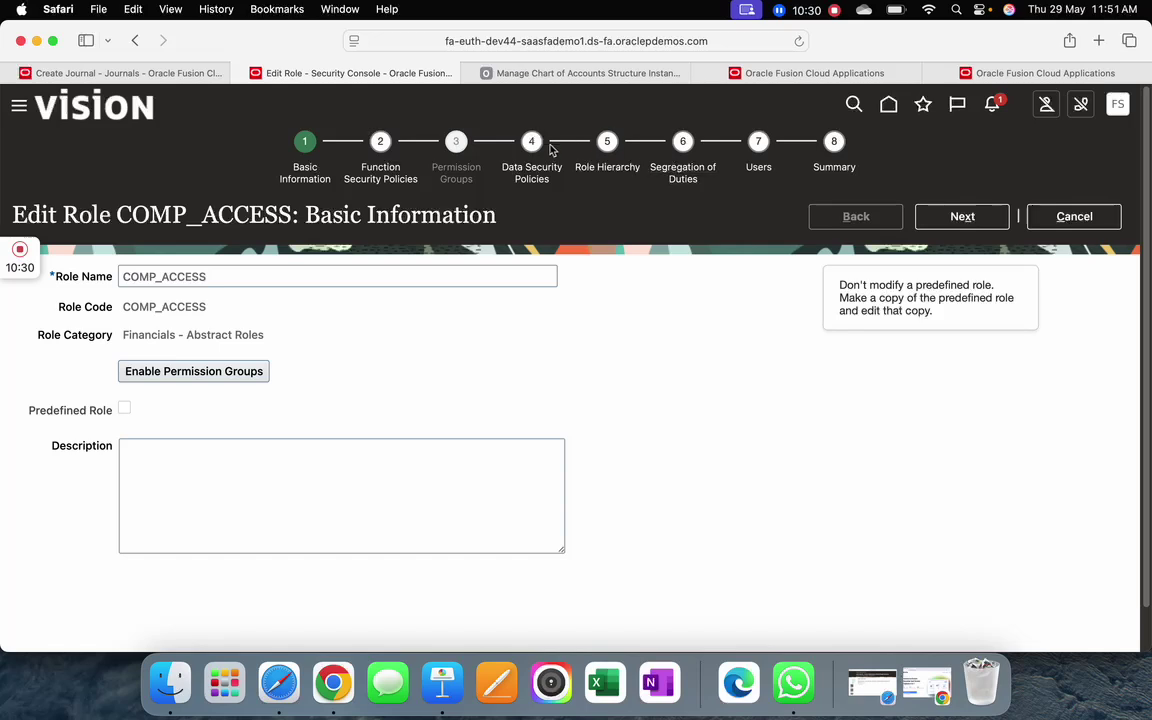
pyautogui.click(531, 142)
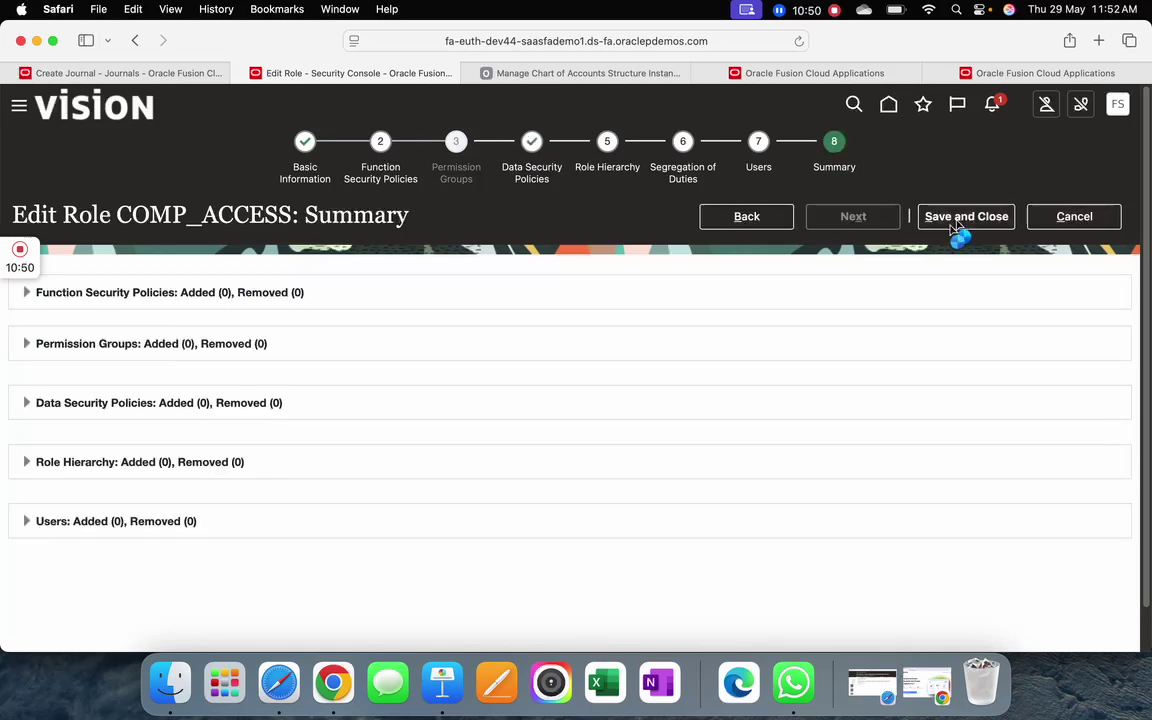
pyautogui.click(958, 222)
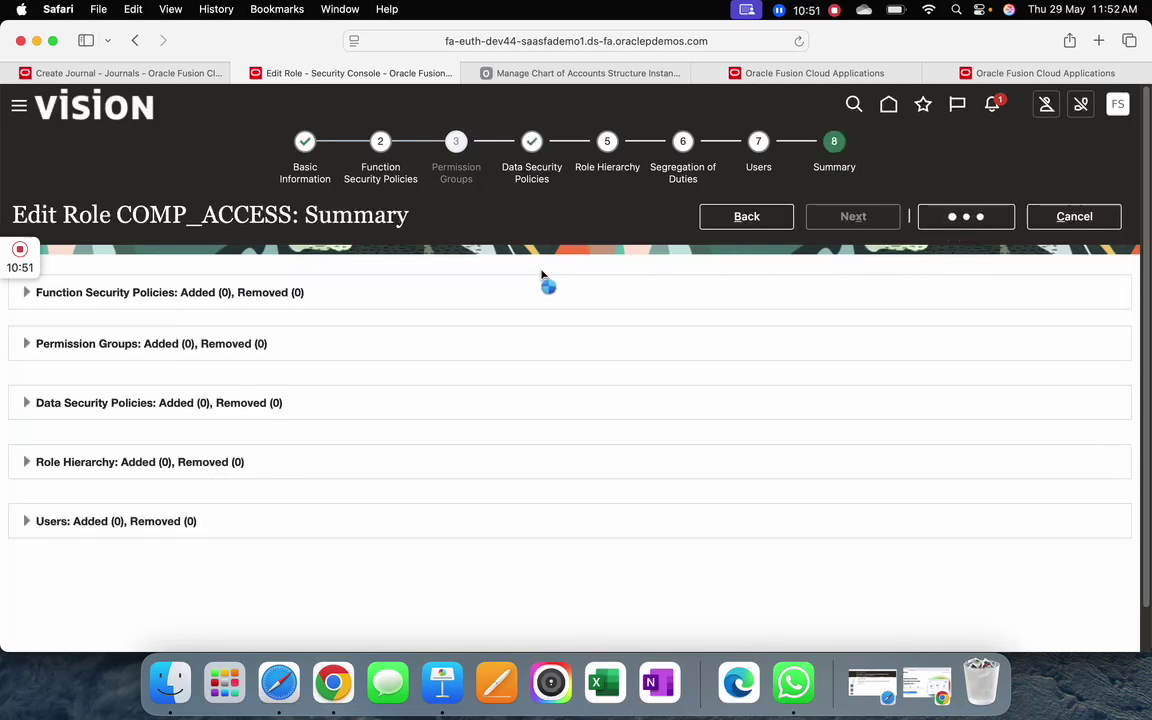
# Return to the flexfield deployment and examine its metadata validation details, highlighting the account structure named in the message
pyautogui.click(614, 80)
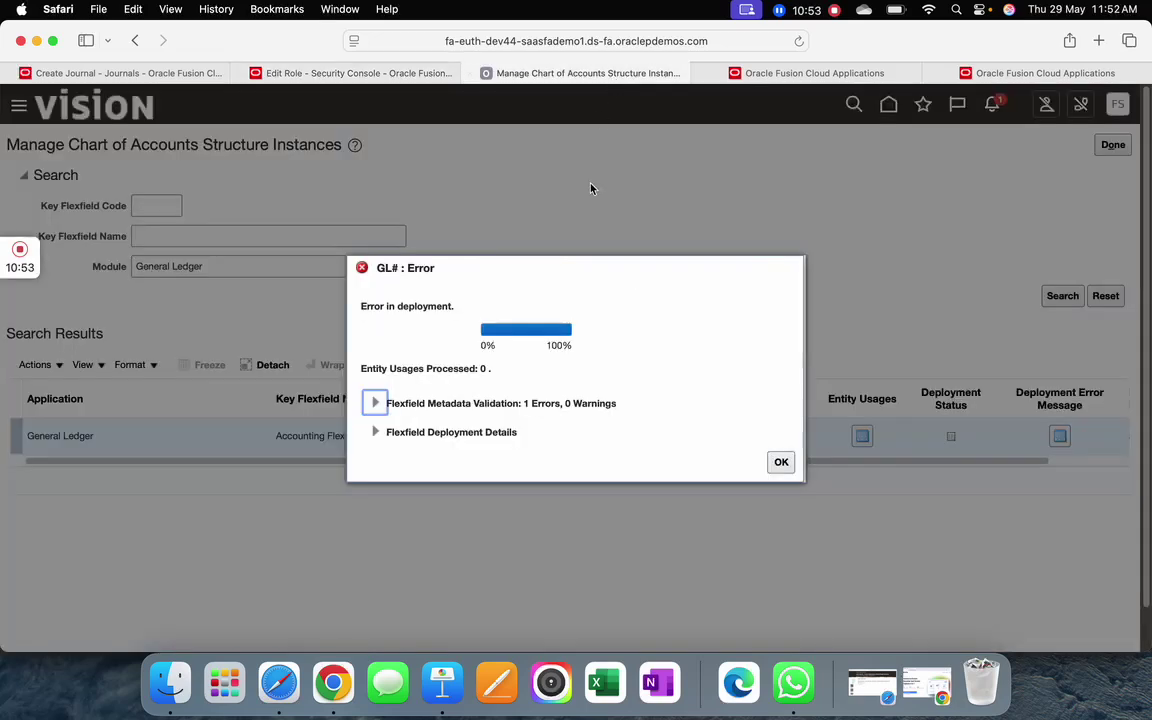
pyautogui.click(374, 402)
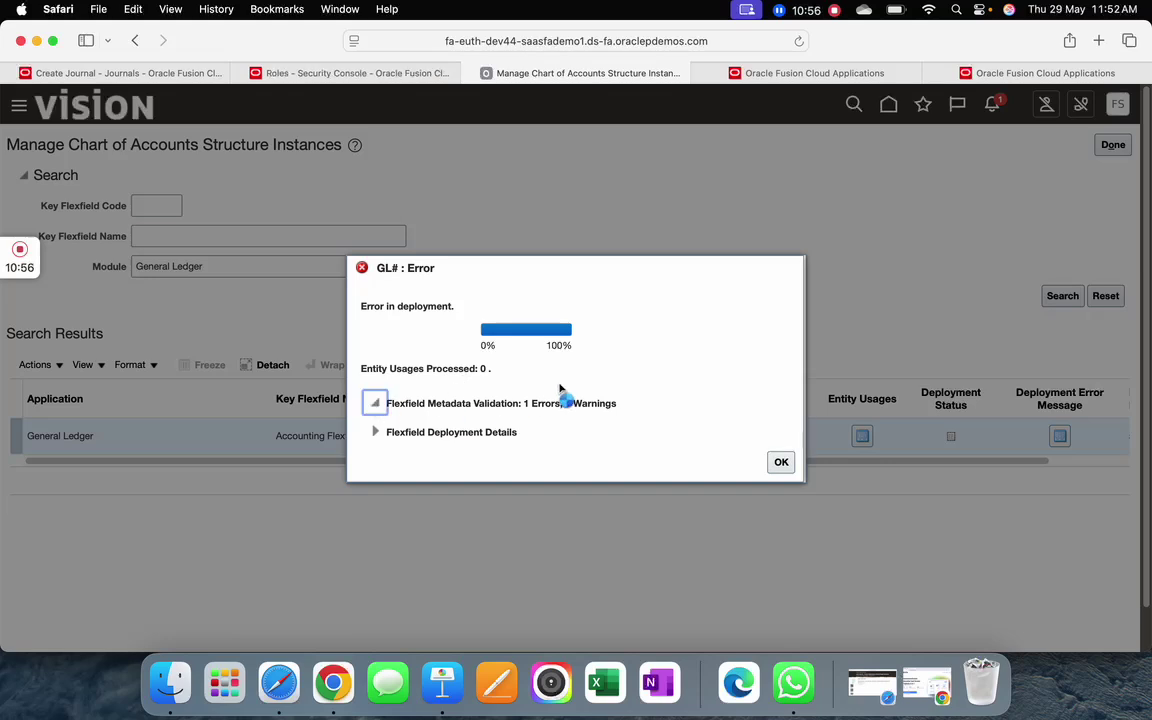
pyautogui.scroll(-3, 790, 433)
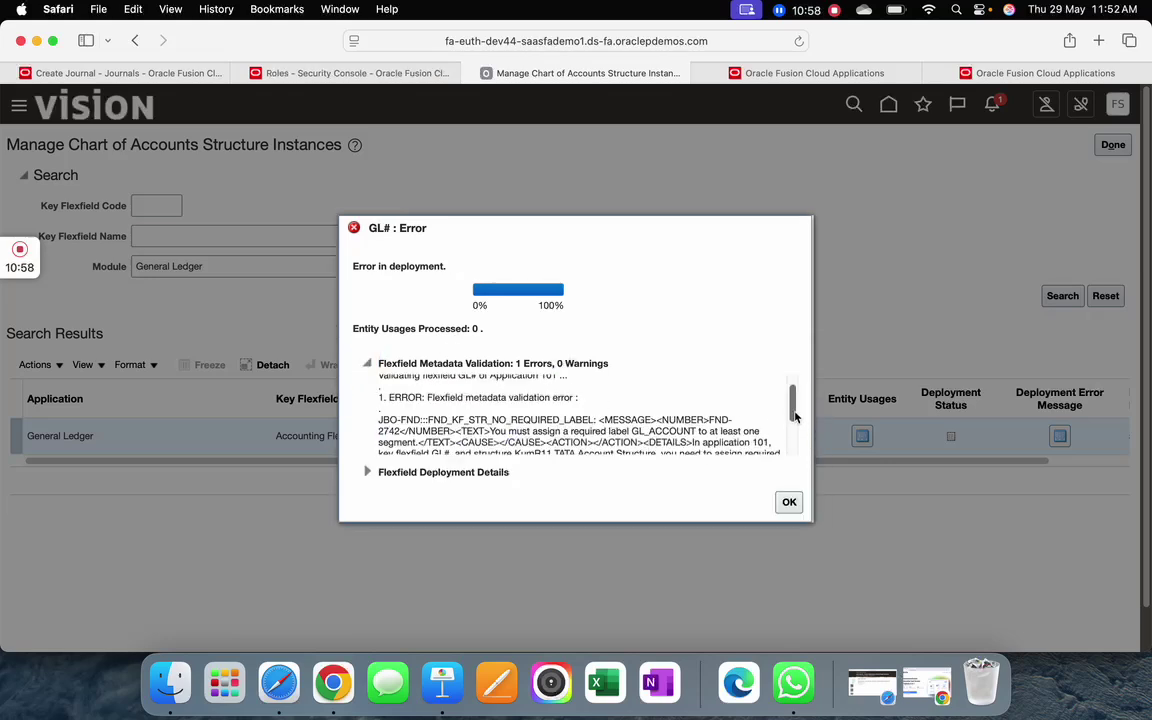
pyautogui.scroll(-1, 795, 428)
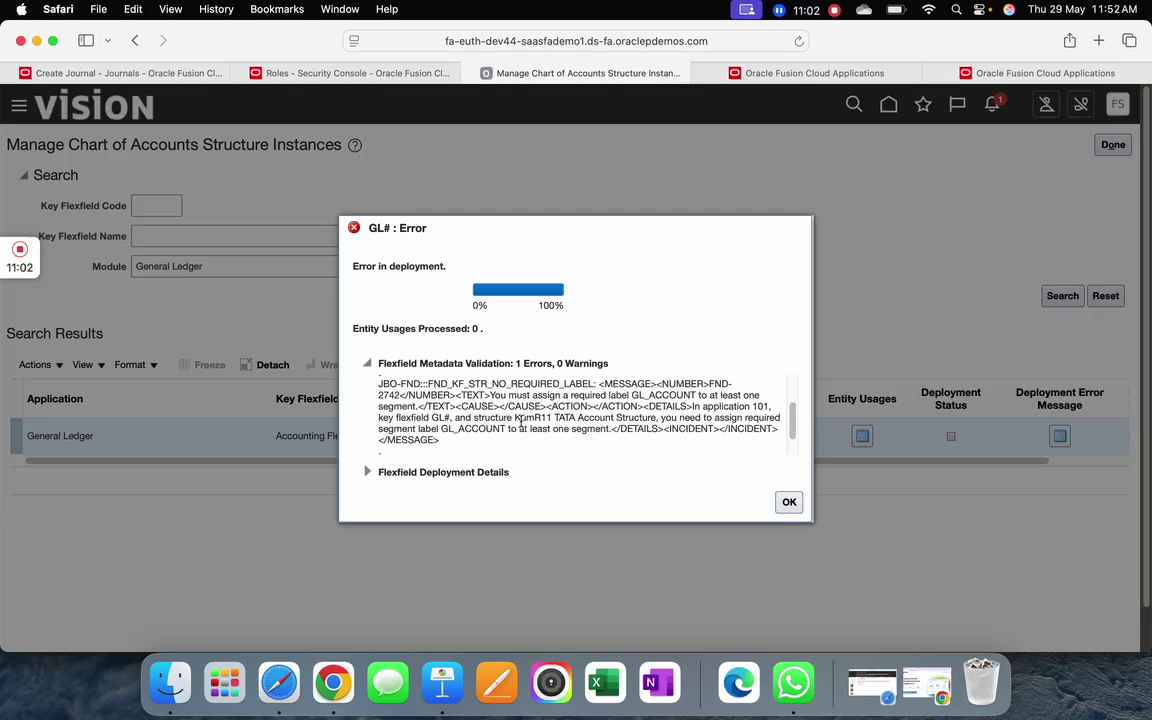
pyautogui.moveTo(515, 419); pyautogui.dragTo(660, 419)
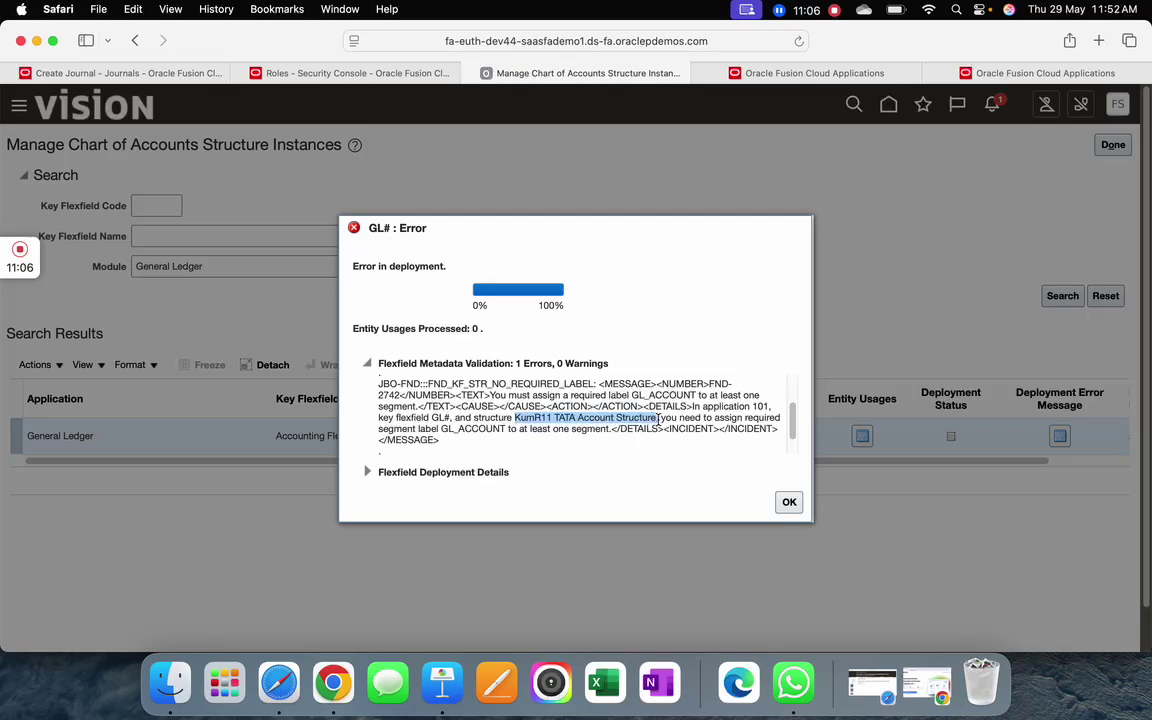
# Copy the account structure's name from the deployment message, search the key flexfield structures for KumR11 TATA Account Structure and open it for editing
pyautogui.press('super+c')
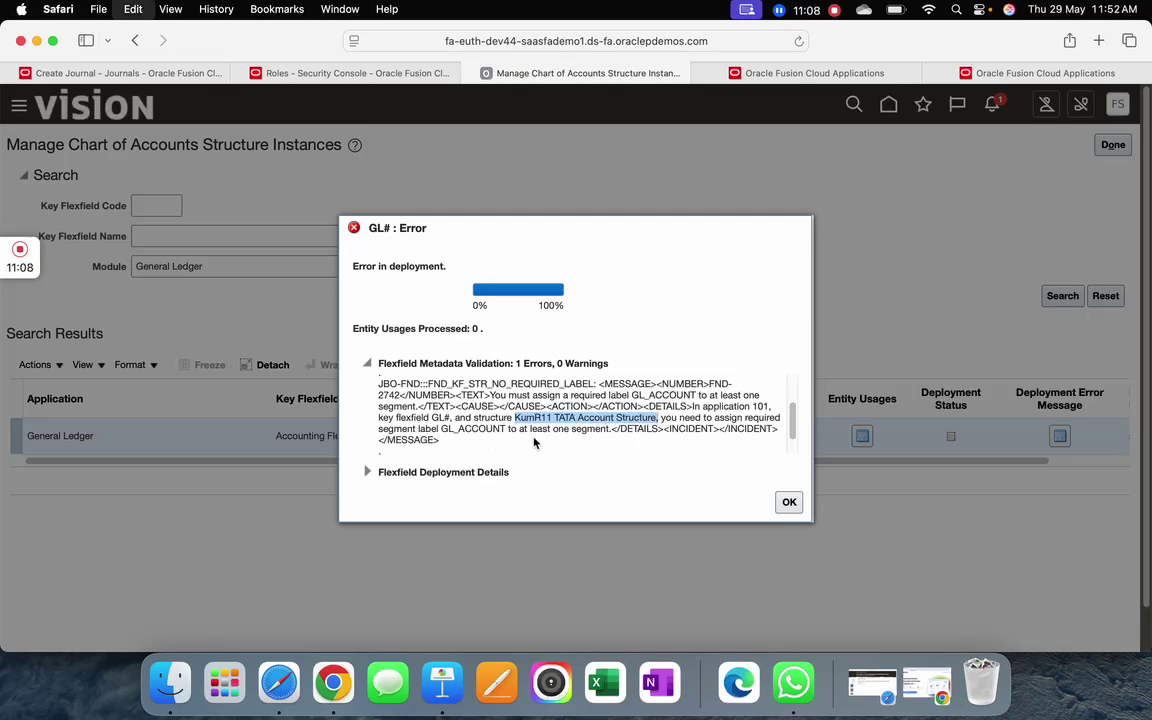
pyautogui.click(788, 504)
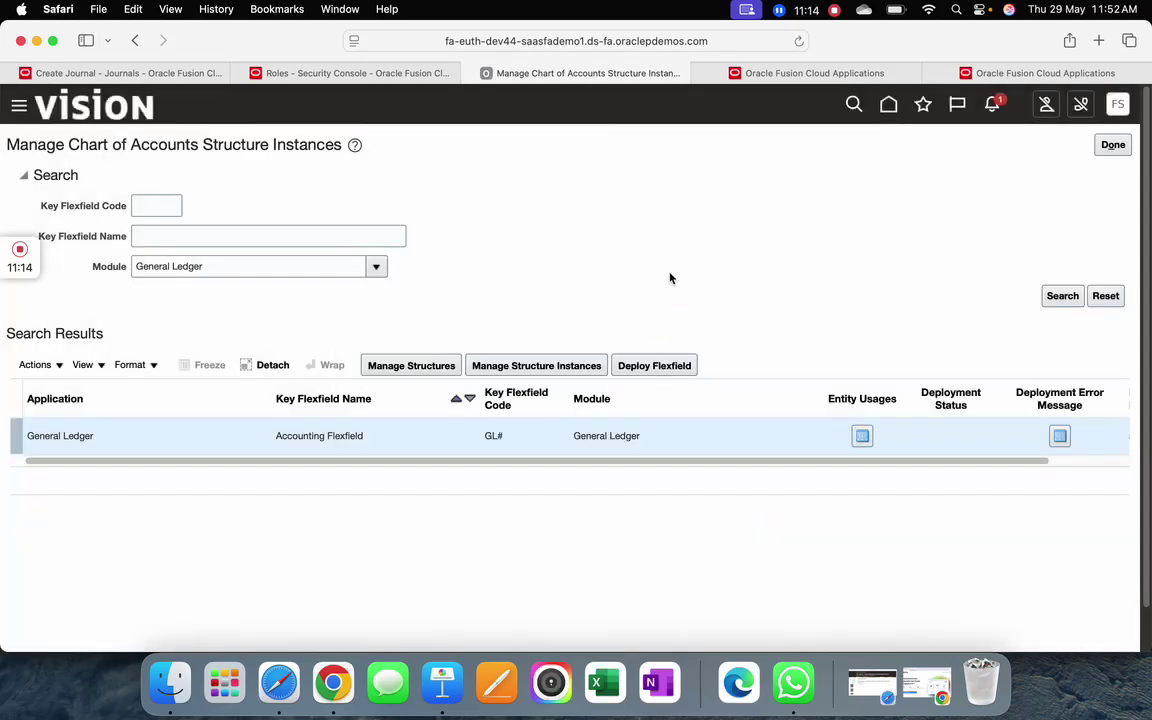
pyautogui.click(405, 364)
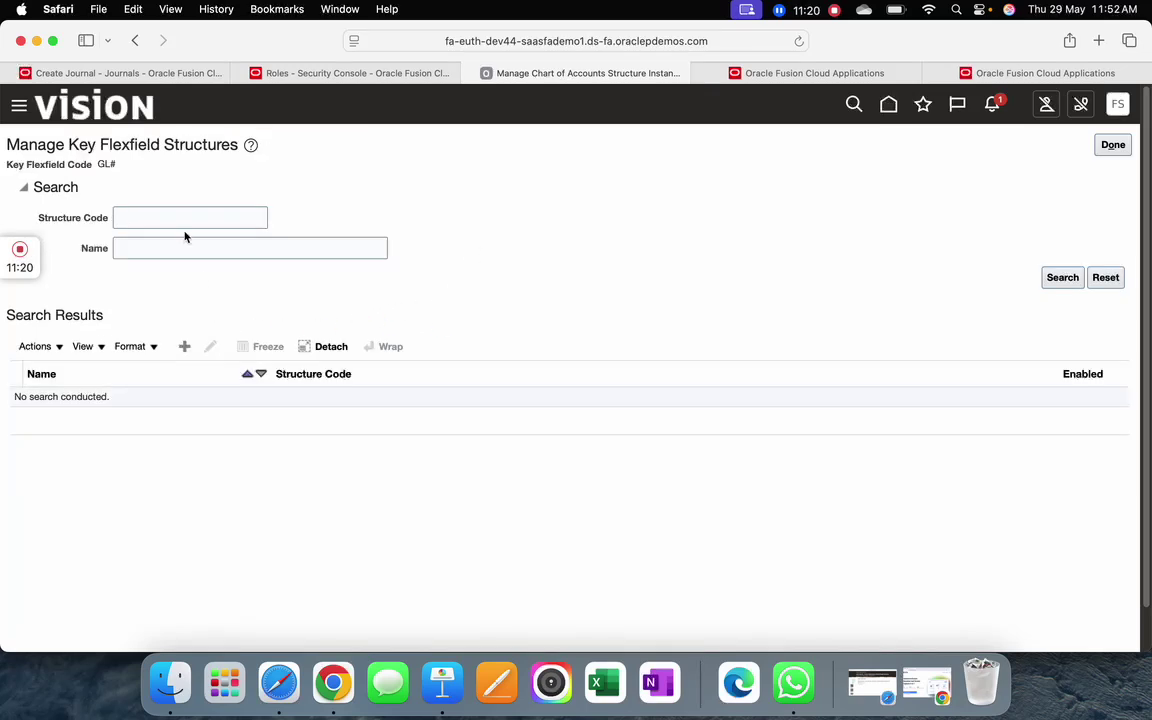
pyautogui.click(188, 219)
pyautogui.click(187, 251)
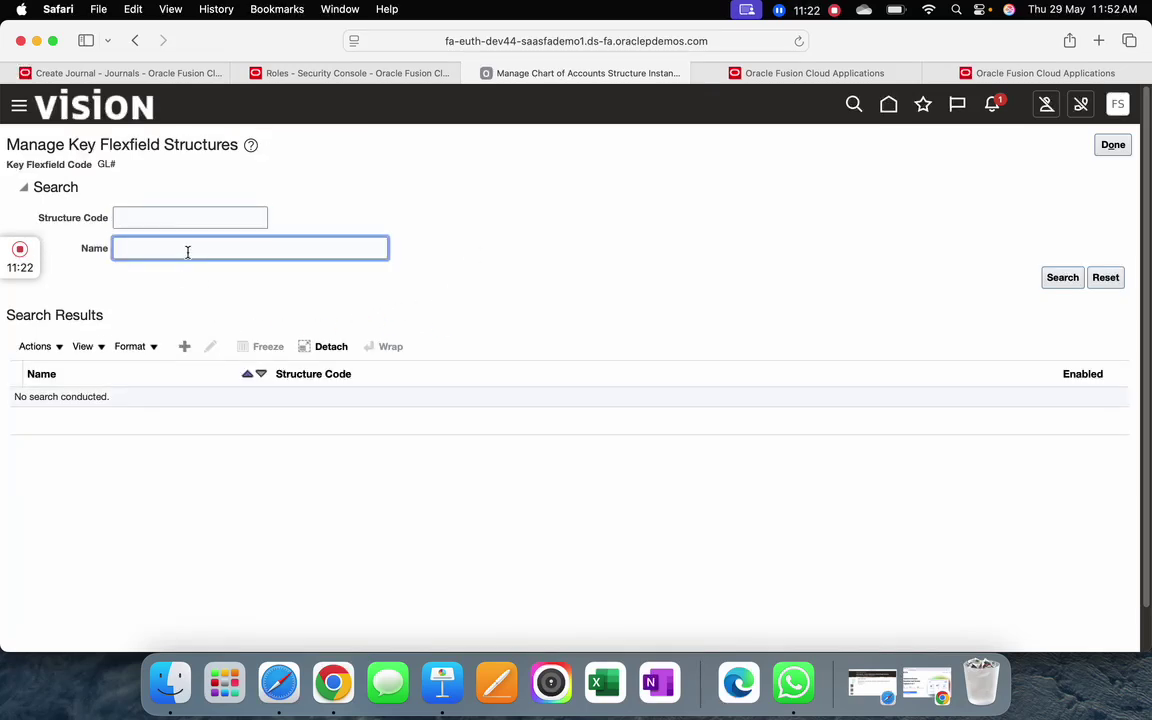
pyautogui.press('super+v')
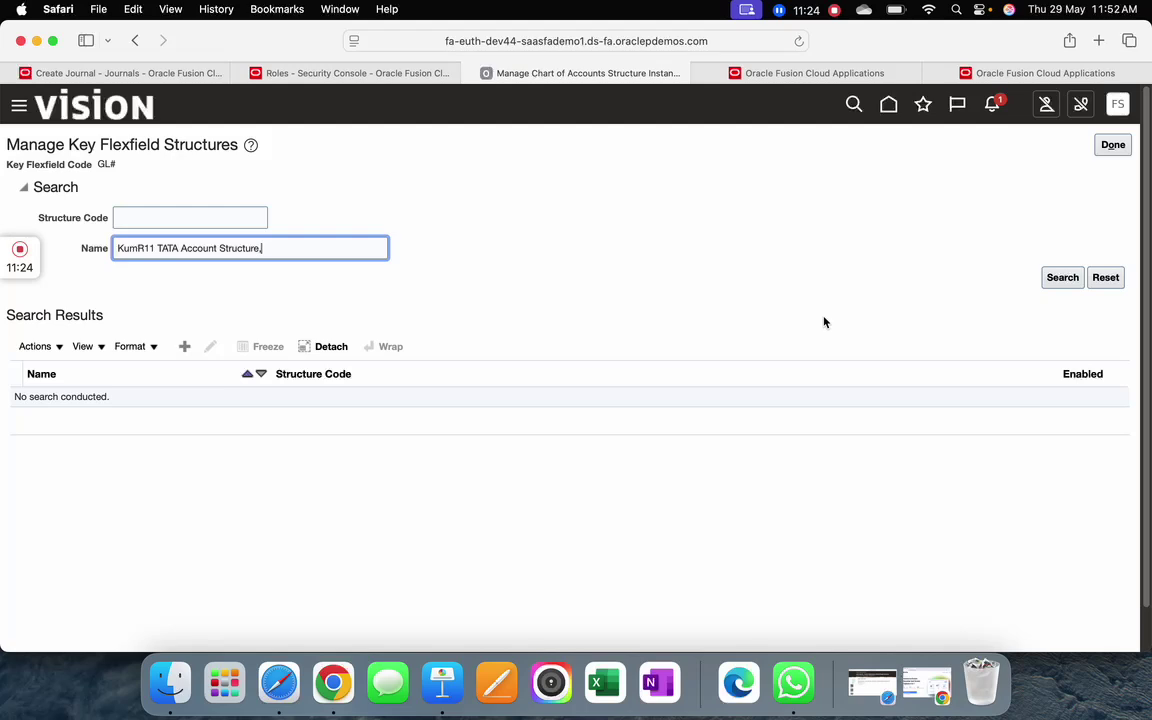
pyautogui.press('BackSpace')
pyautogui.press('Return')
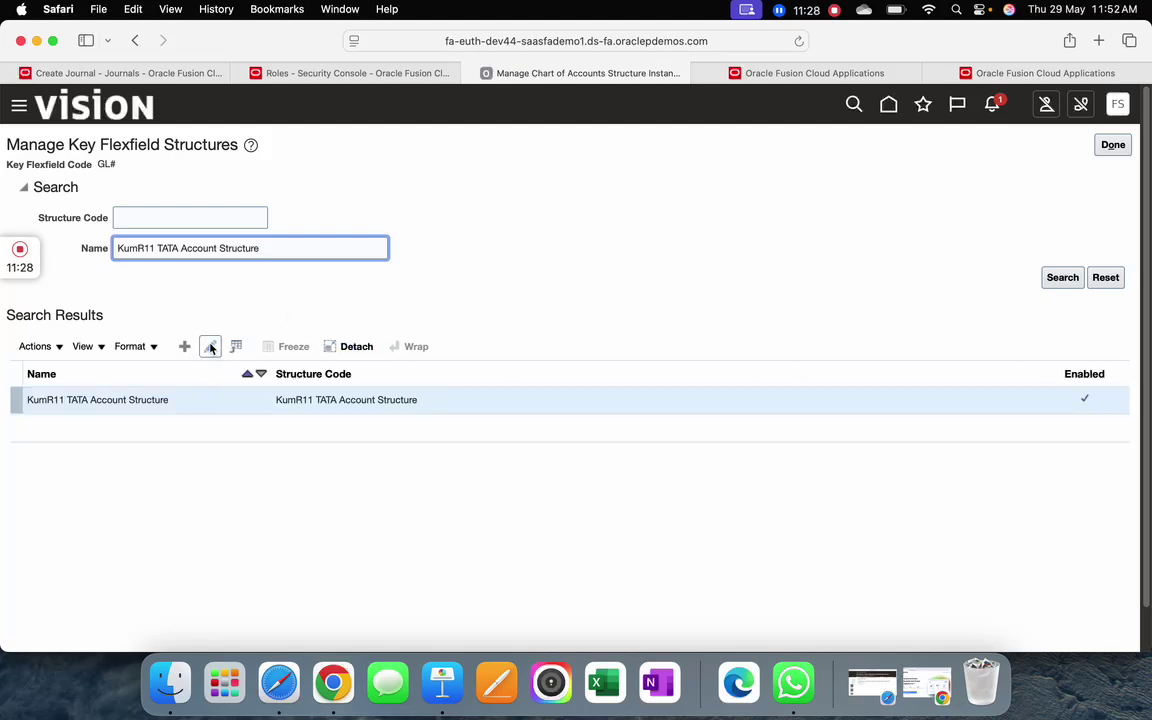
pyautogui.click(210, 347)
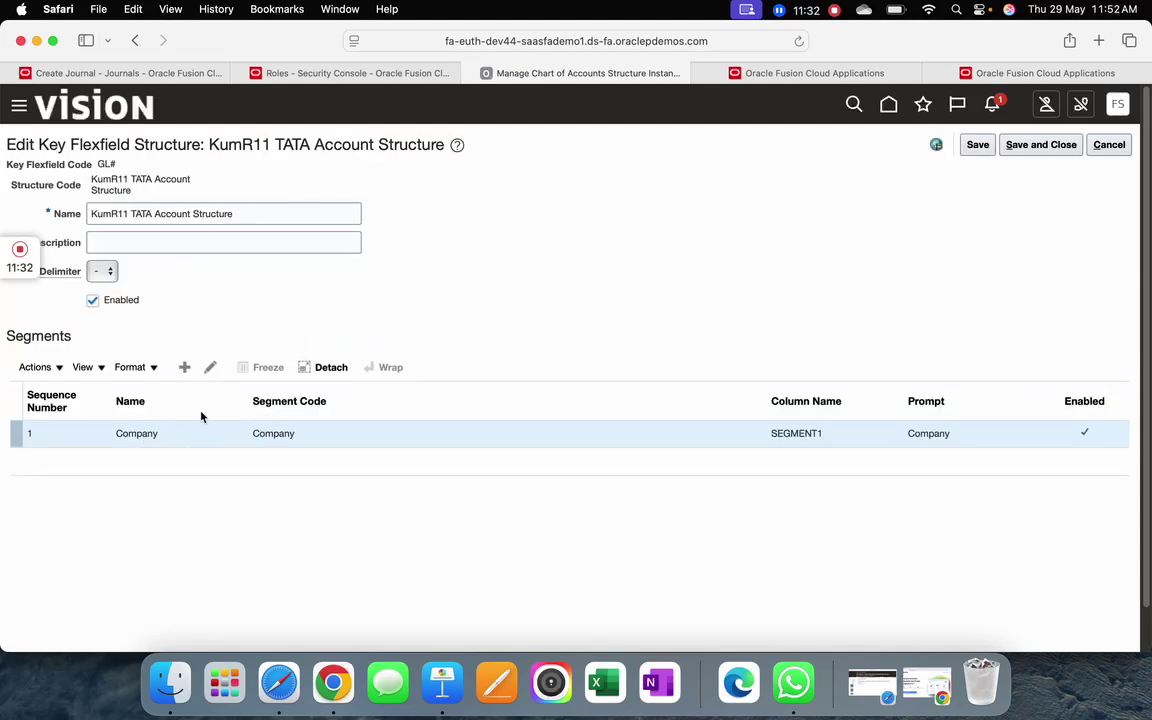
# Disable the Company segment and the KumR11 TATA Account Structure itself, saving and closing both
pyautogui.click(210, 370)
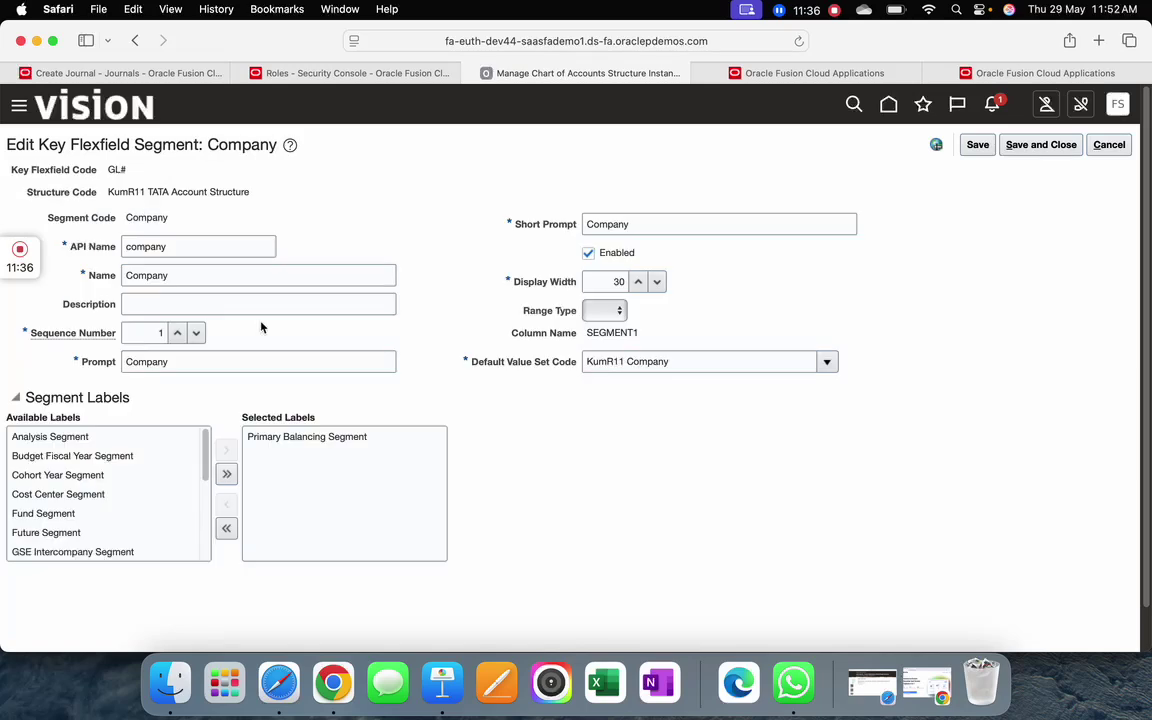
pyautogui.click(304, 437)
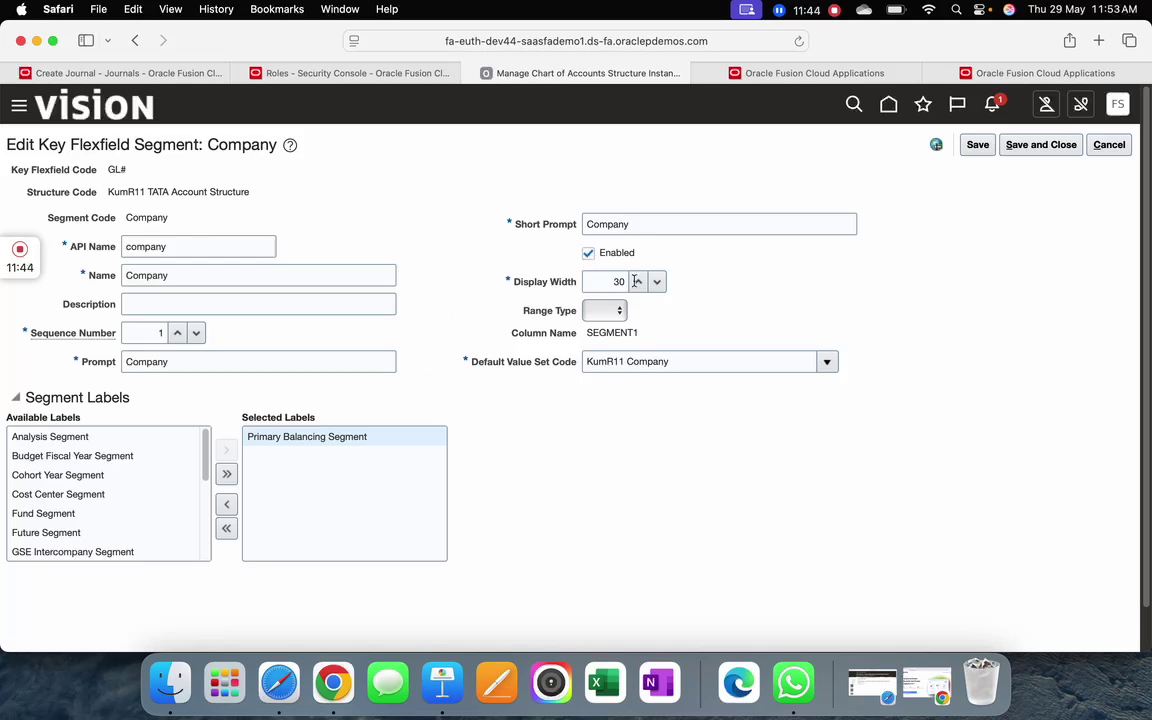
pyautogui.click(589, 254)
pyautogui.click(1041, 145)
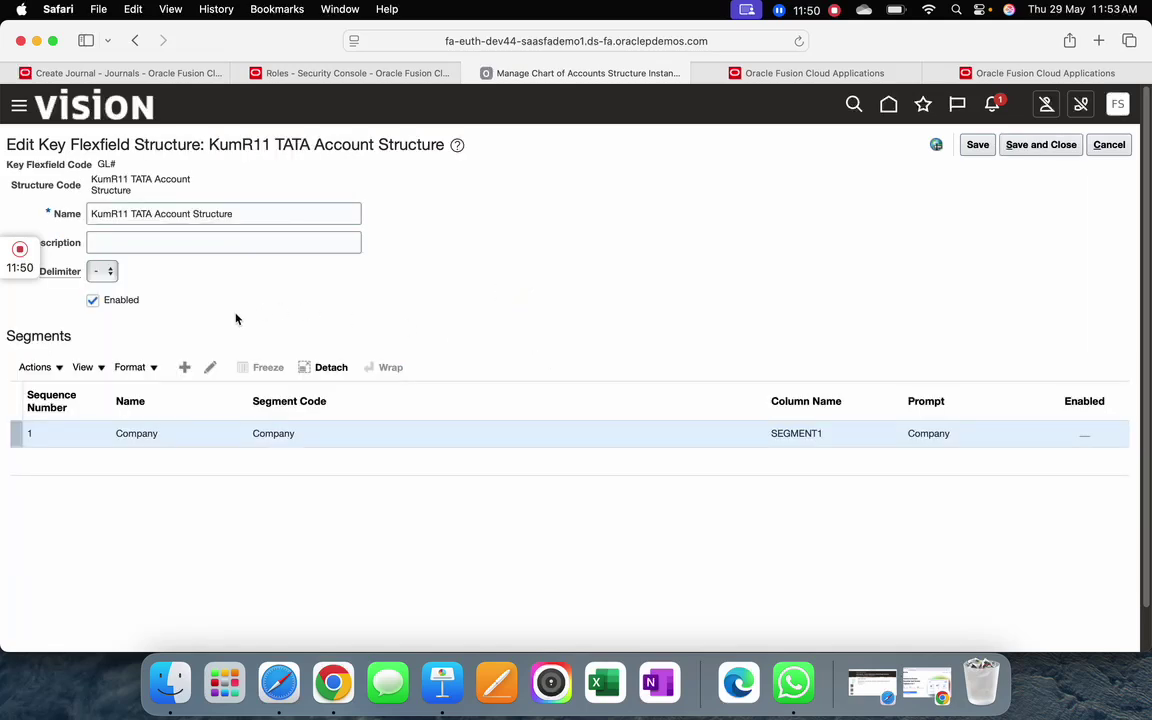
pyautogui.click(92, 300)
pyautogui.click(1032, 146)
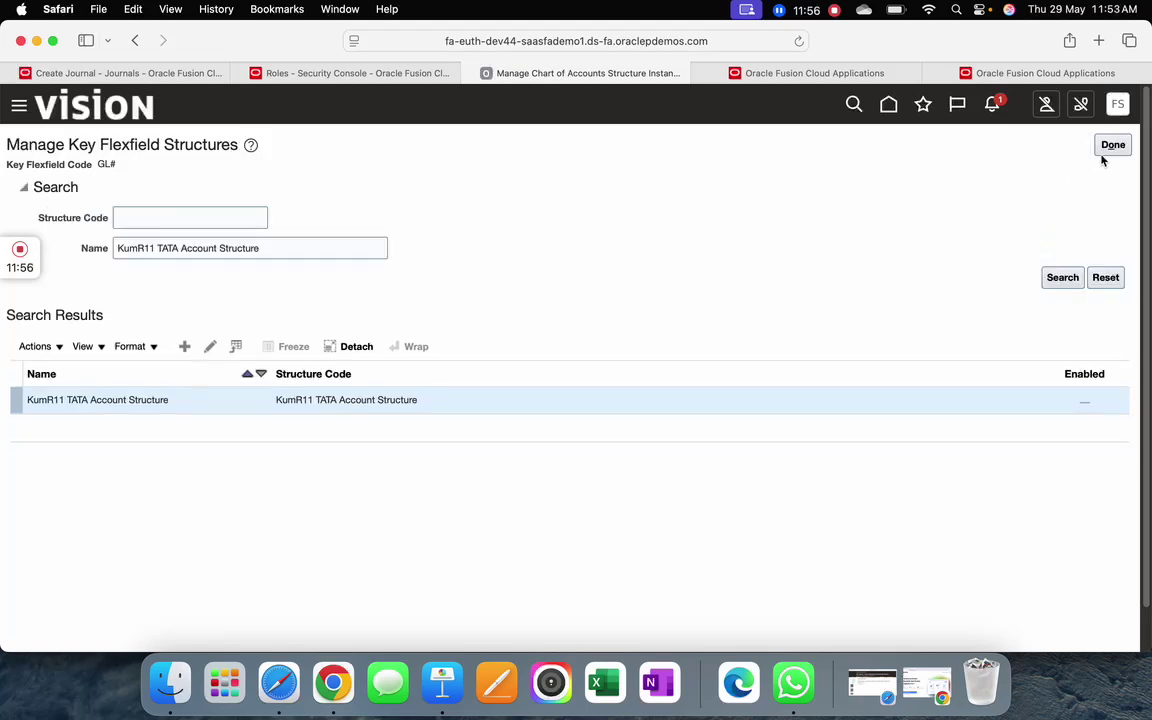
# Leave the key flexfield structures, deploy the Accounting Flexfield again and return to the Financials setup tasks
pyautogui.click(1106, 150)
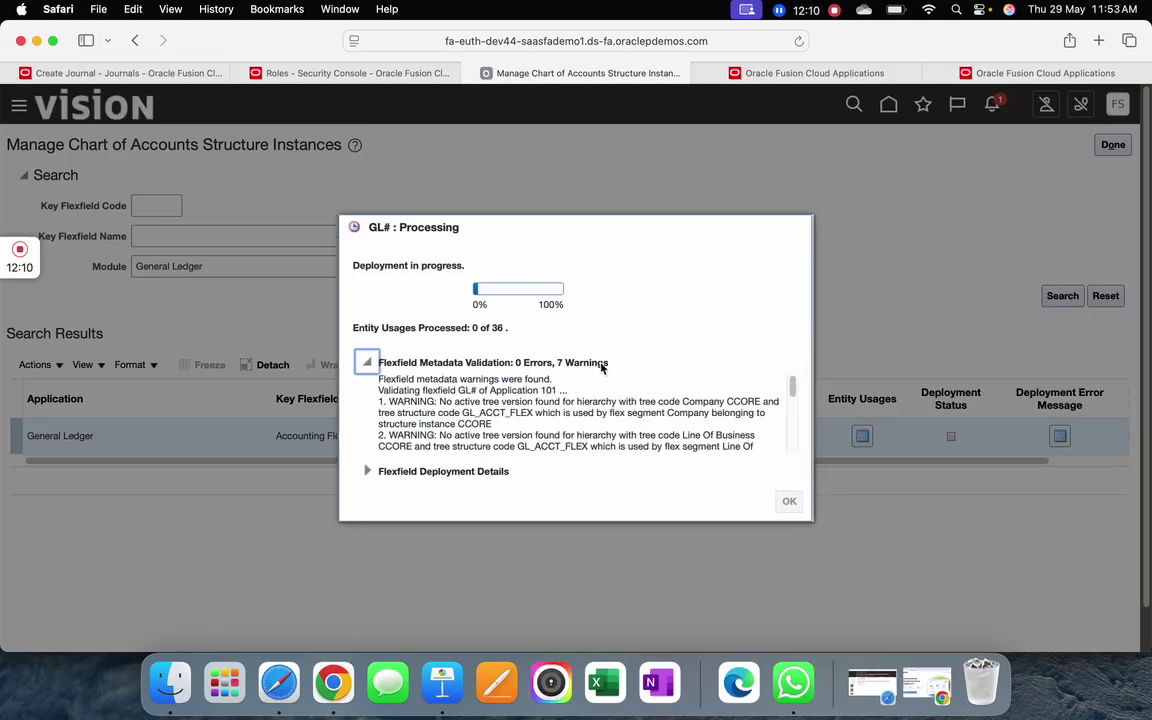
pyautogui.moveTo(20, 249)
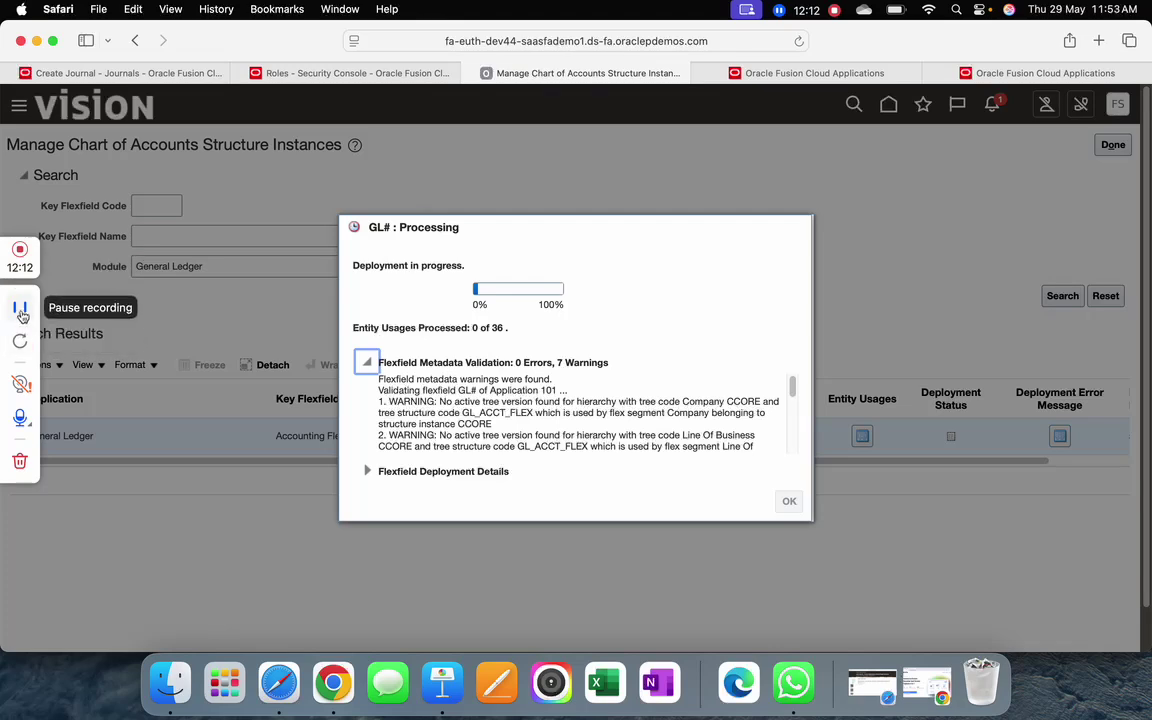
pyautogui.click(22, 313)
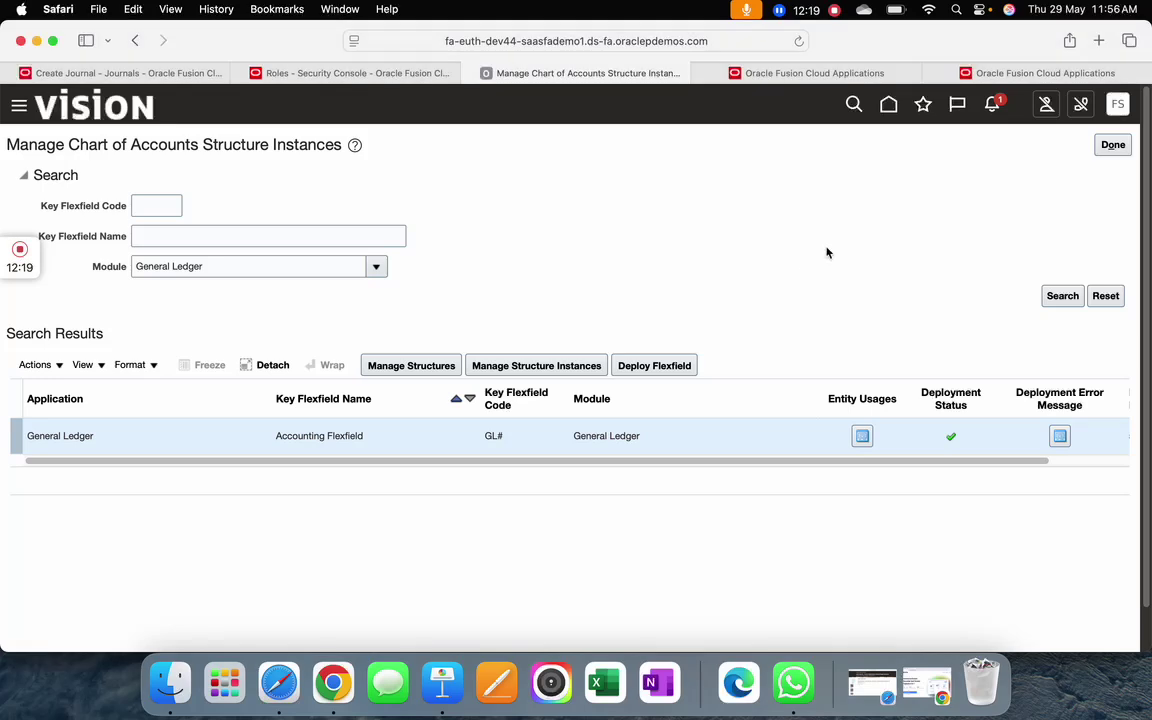
pyautogui.click(1112, 146)
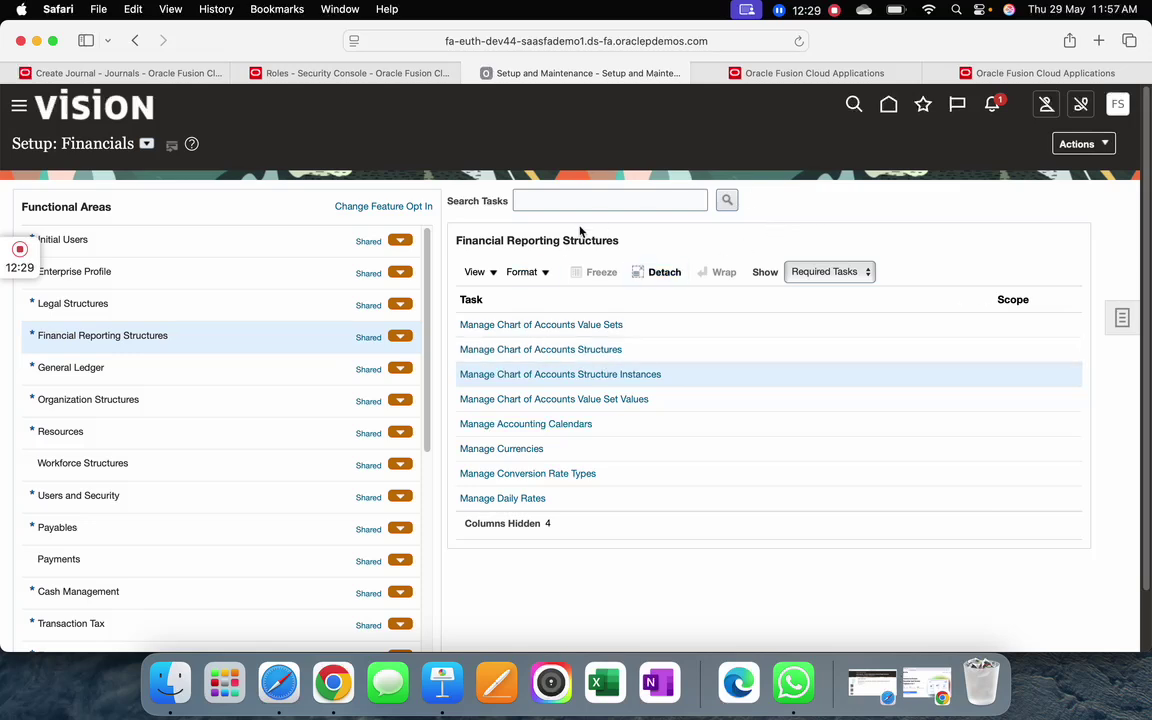
# Search the setup tasks for "Manage Account Hierarc", show the Financial Reporting Structures tasks and open Publish Account Hierarchies
pyautogui.click(740, 74)
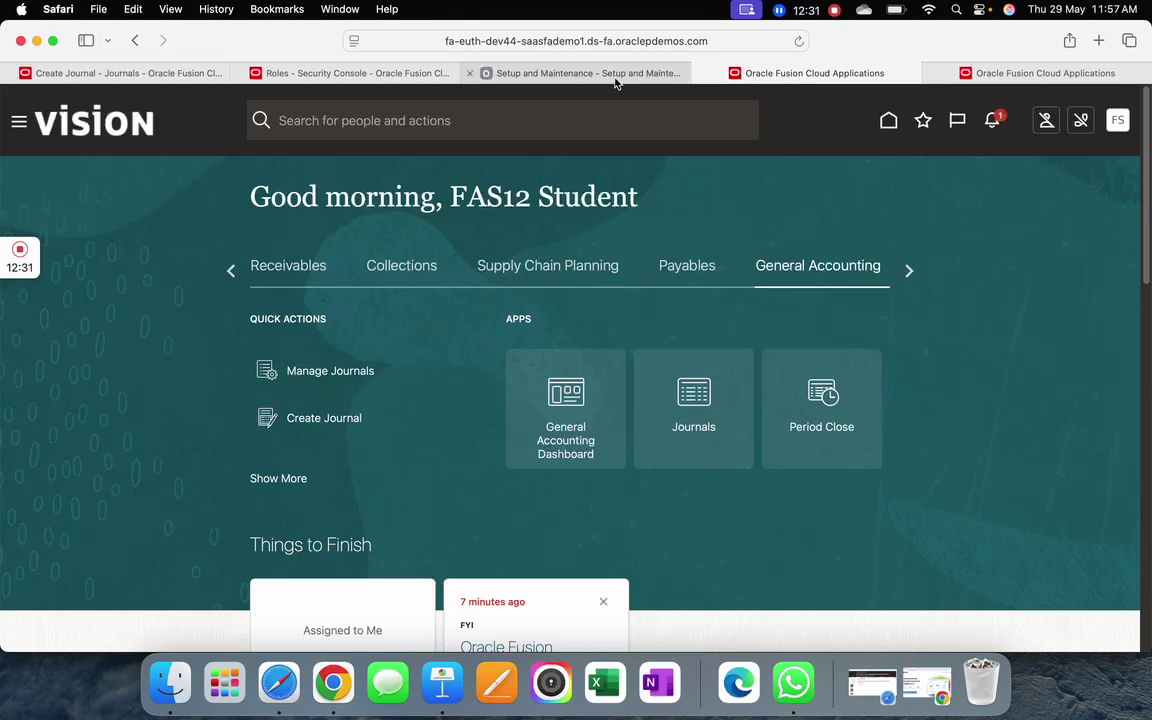
pyautogui.click(615, 75)
pyautogui.click(580, 200)
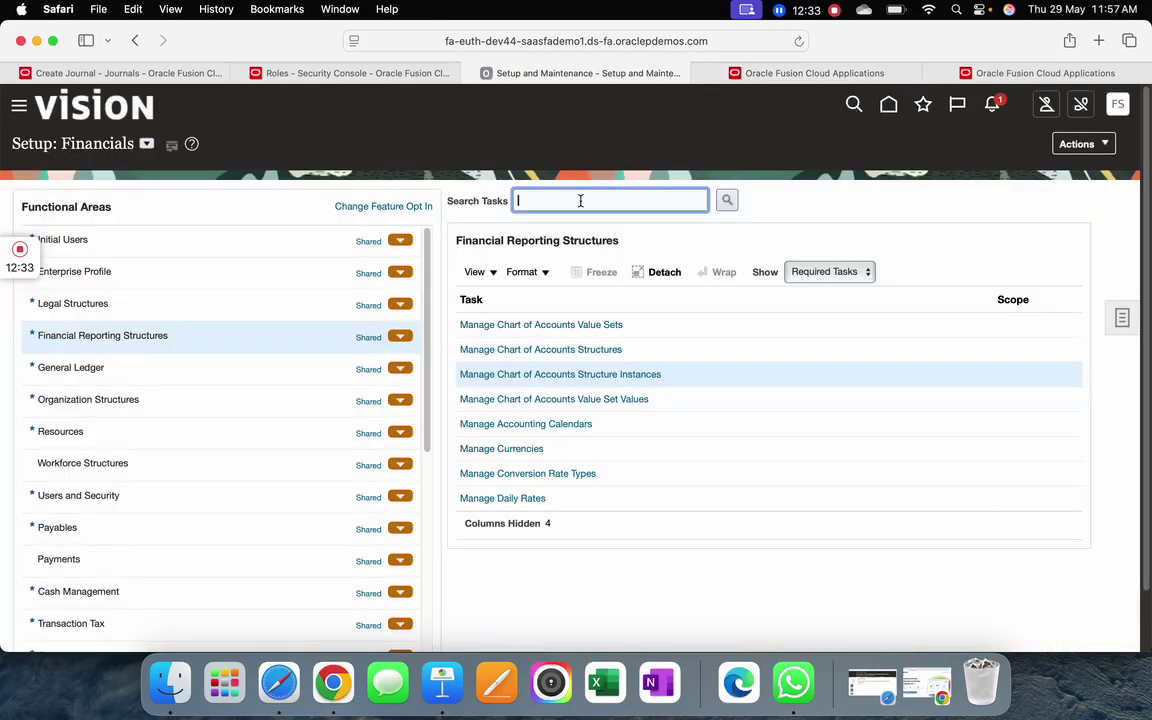
pyautogui.write('Manage Account Hierarc')
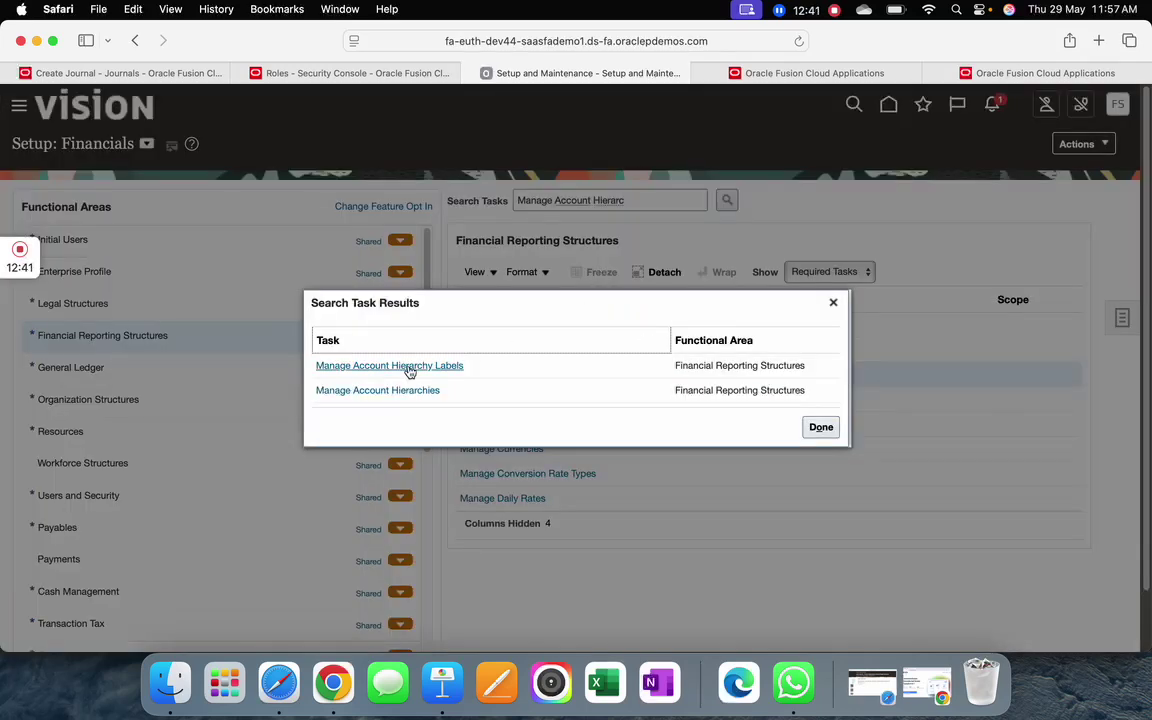
pyautogui.click(411, 400)
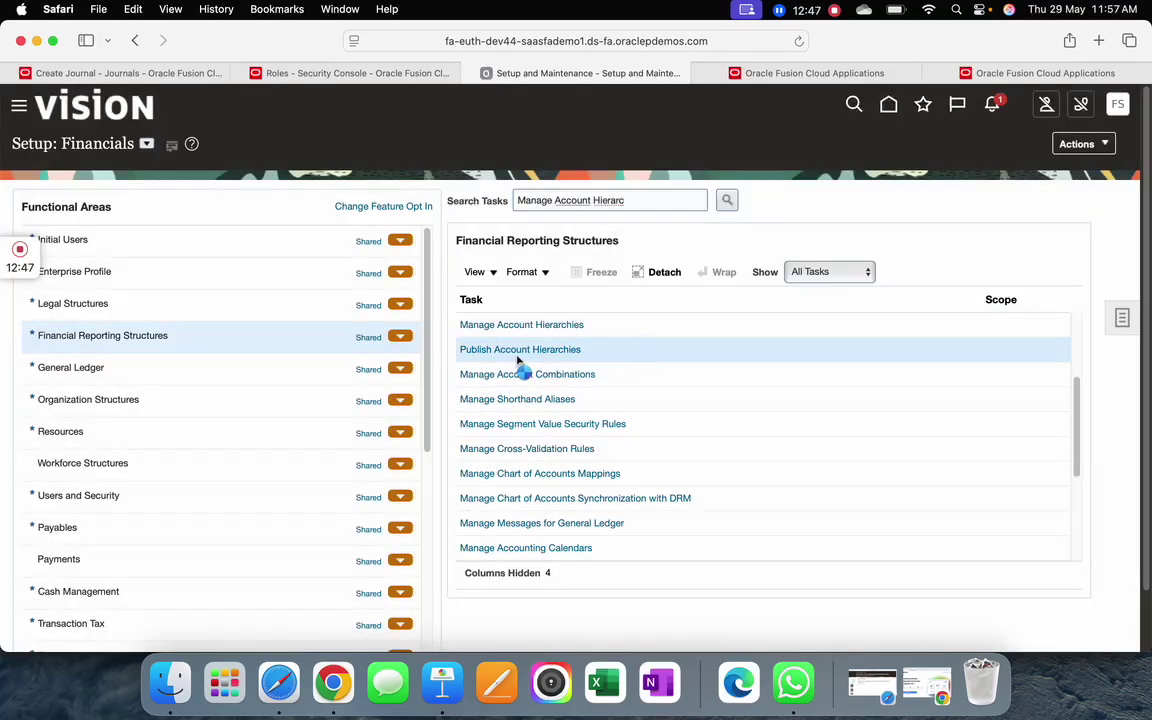
pyautogui.click(522, 350)
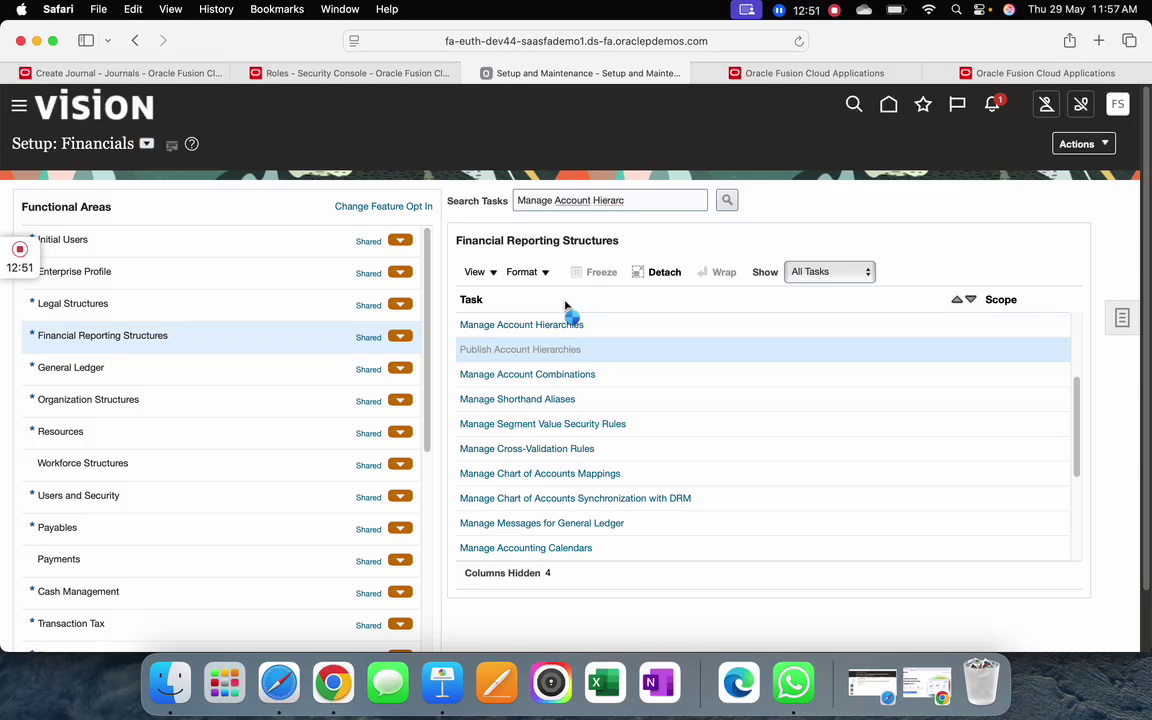
# Search the account hierarchies by US Chart of Accounts, the Company segment and the Corporate Company value set
pyautogui.click(347, 276)
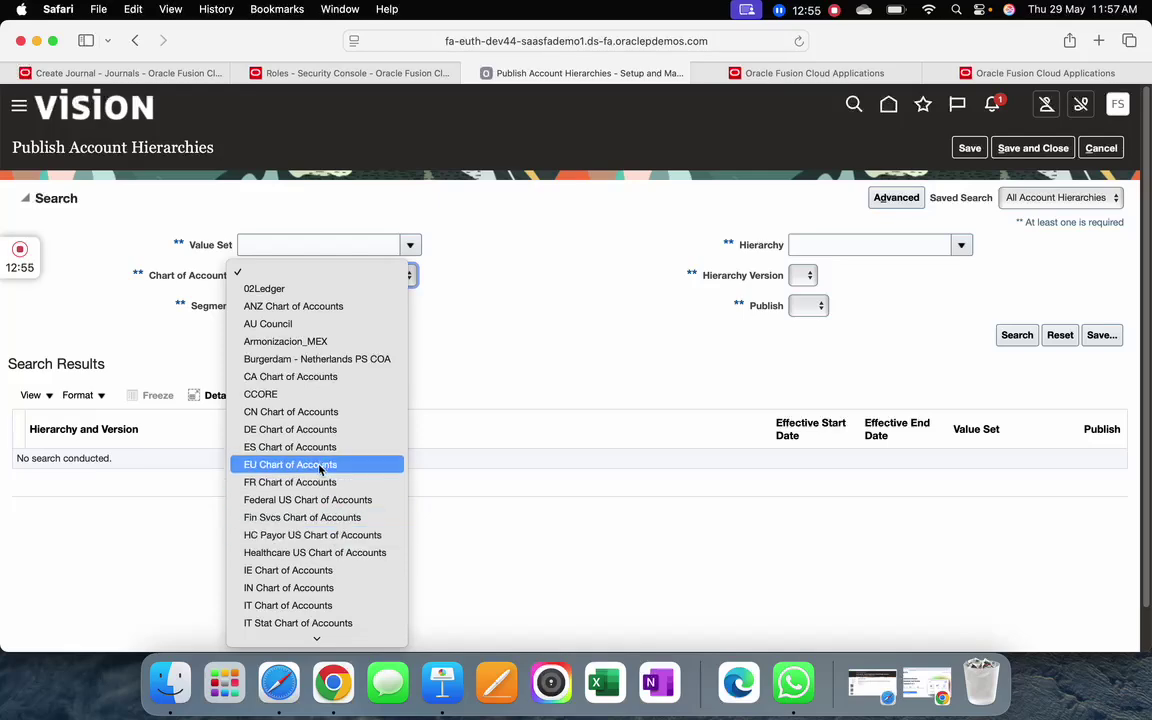
pyautogui.scroll(-5, 322, 465)
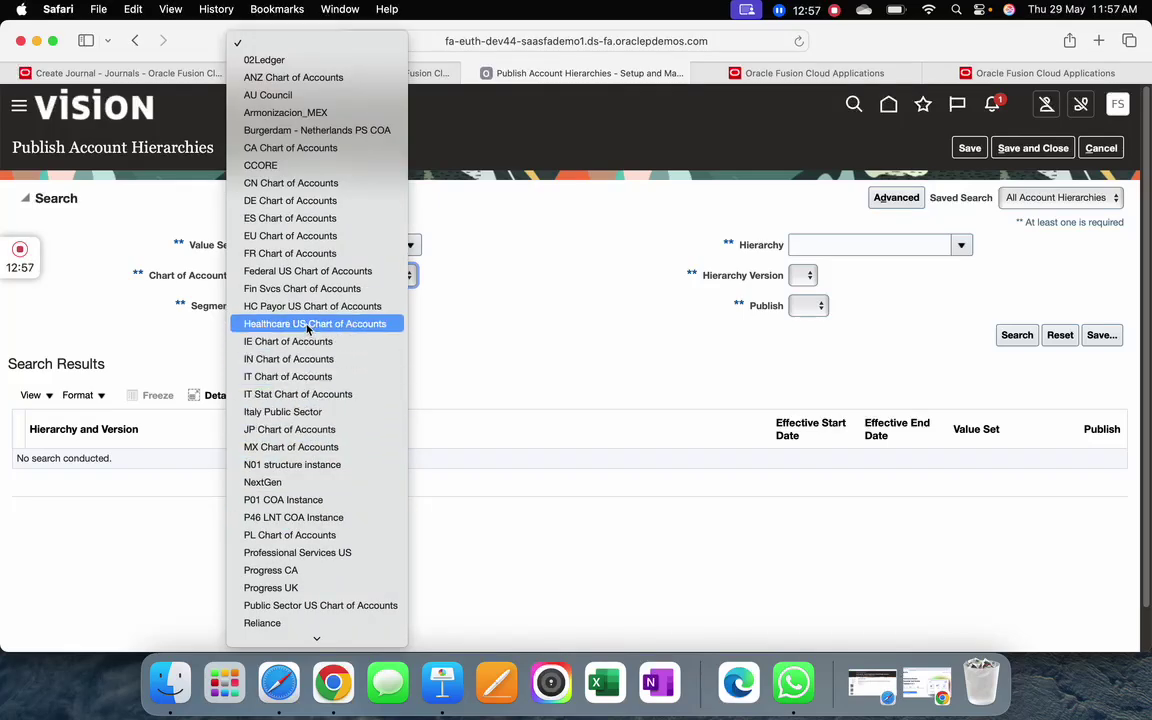
pyautogui.scroll(-6, 329, 429)
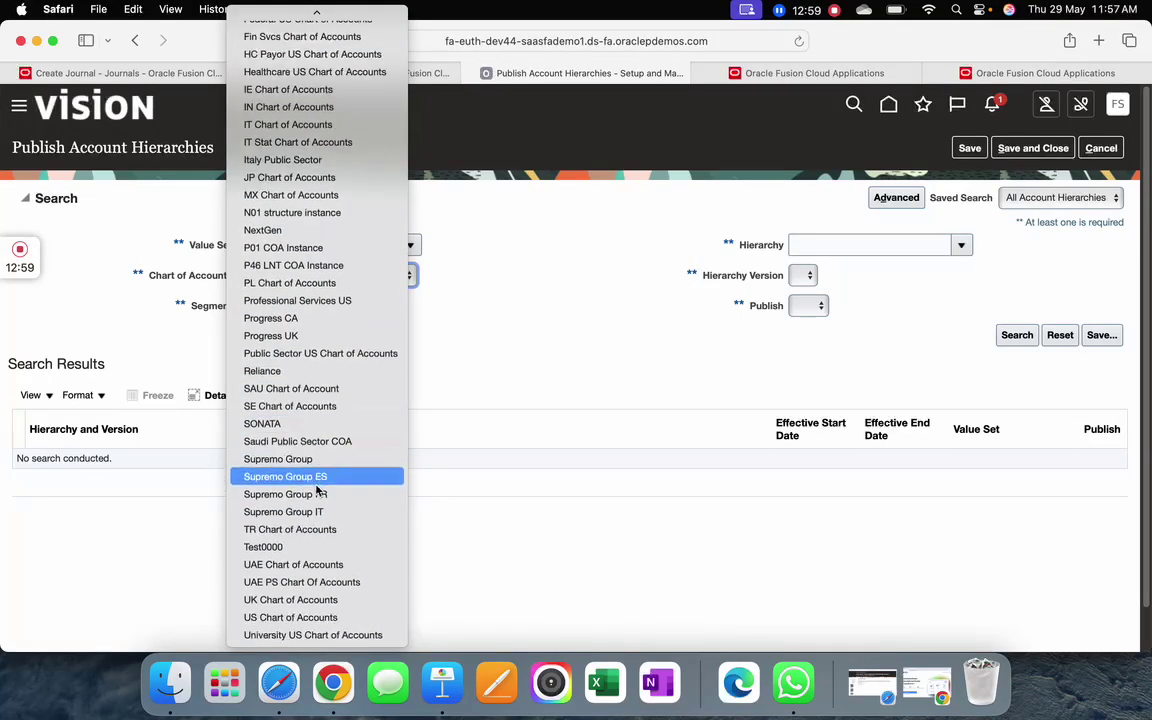
pyautogui.click(301, 617)
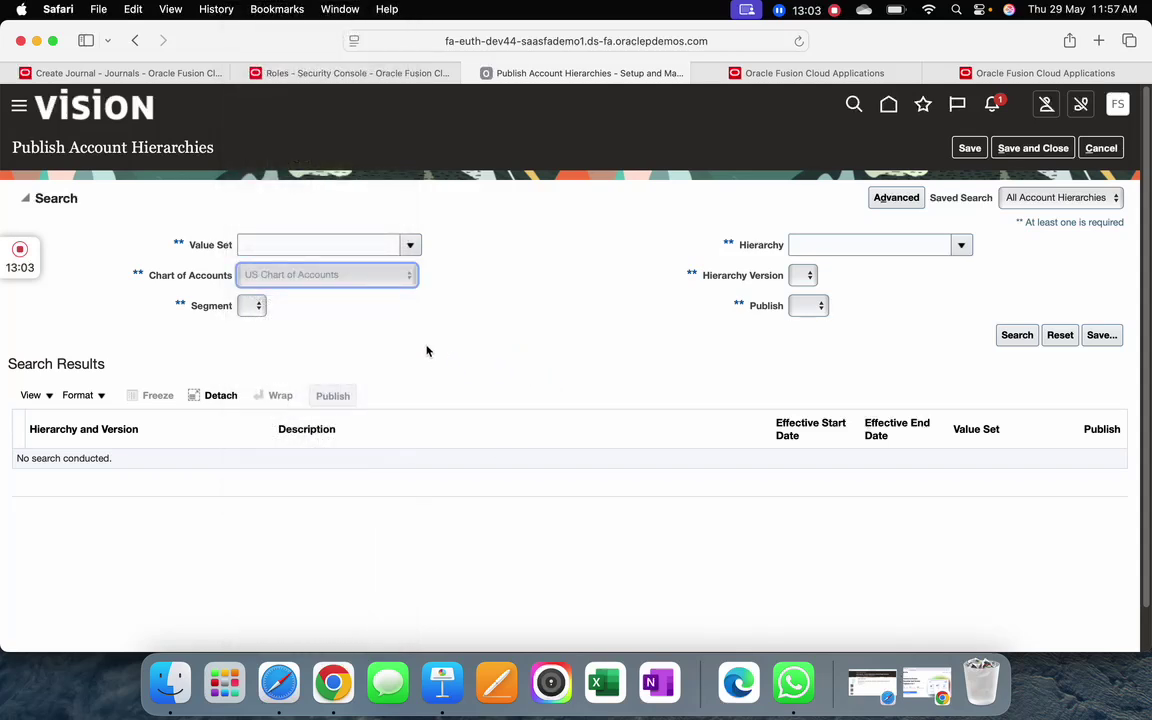
pyautogui.click(299, 307)
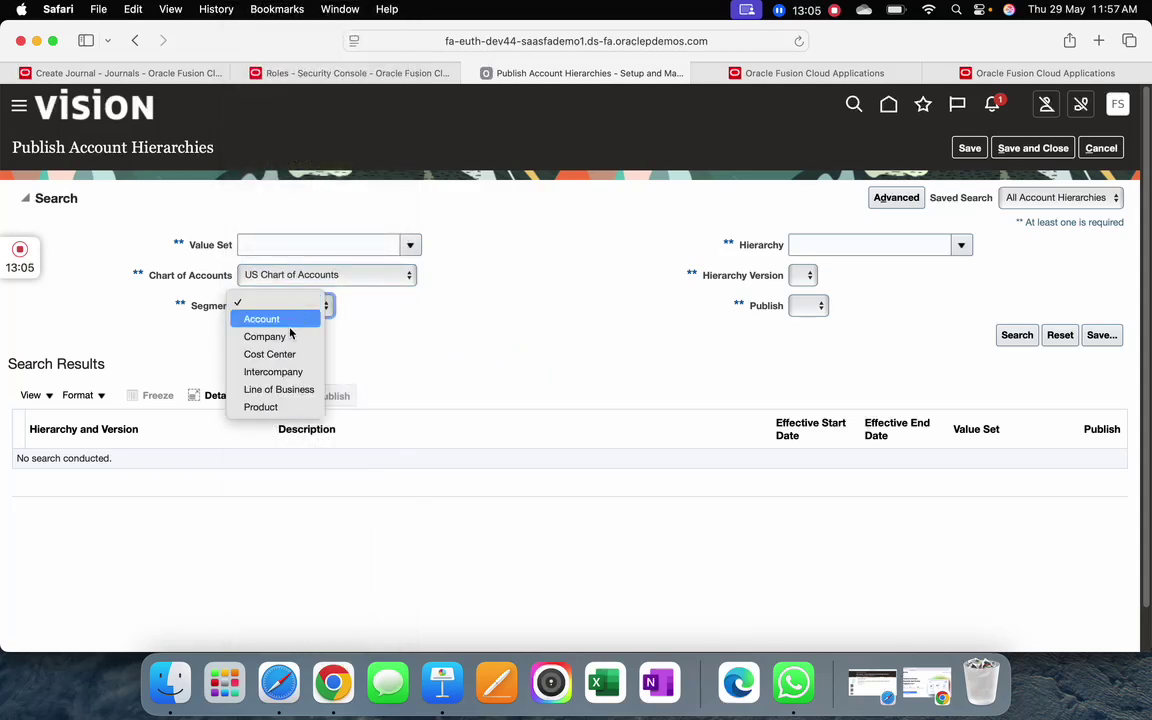
pyautogui.click(289, 337)
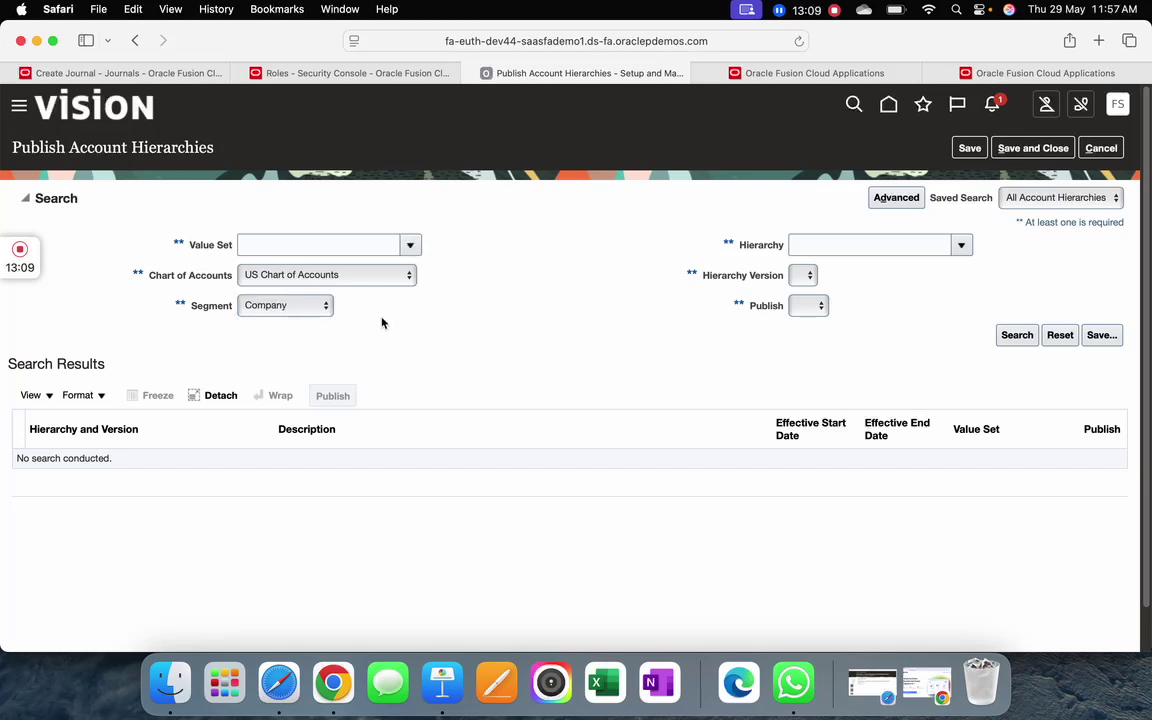
pyautogui.click(410, 246)
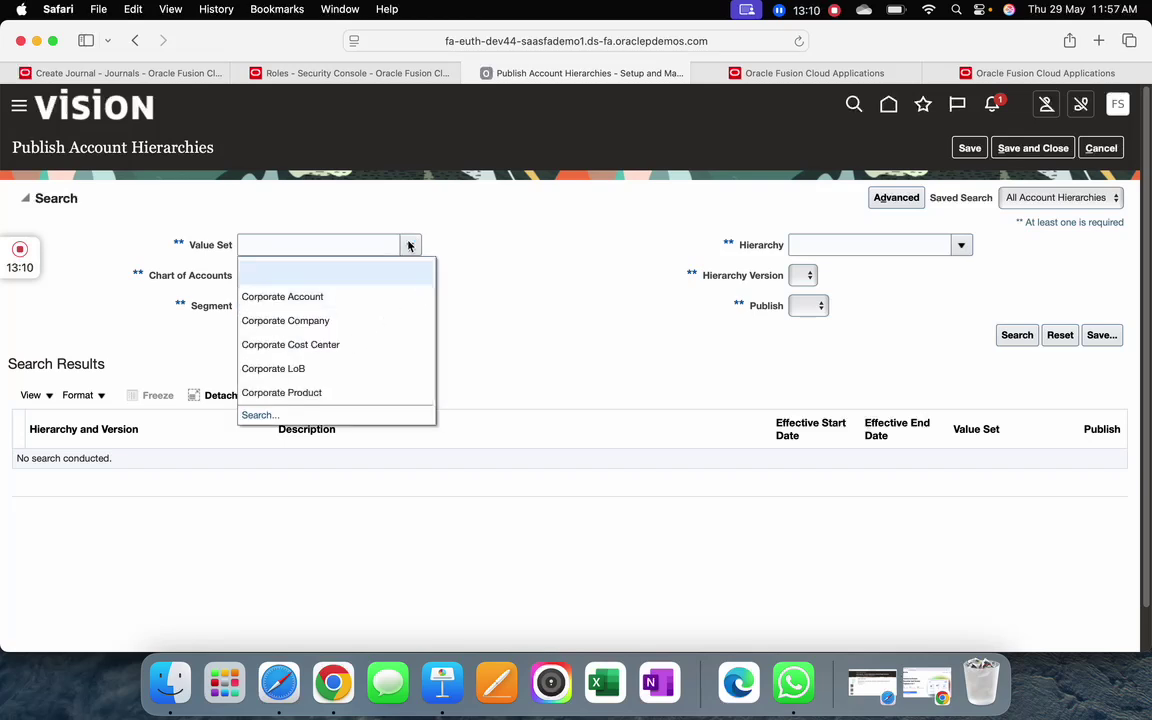
pyautogui.click(319, 318)
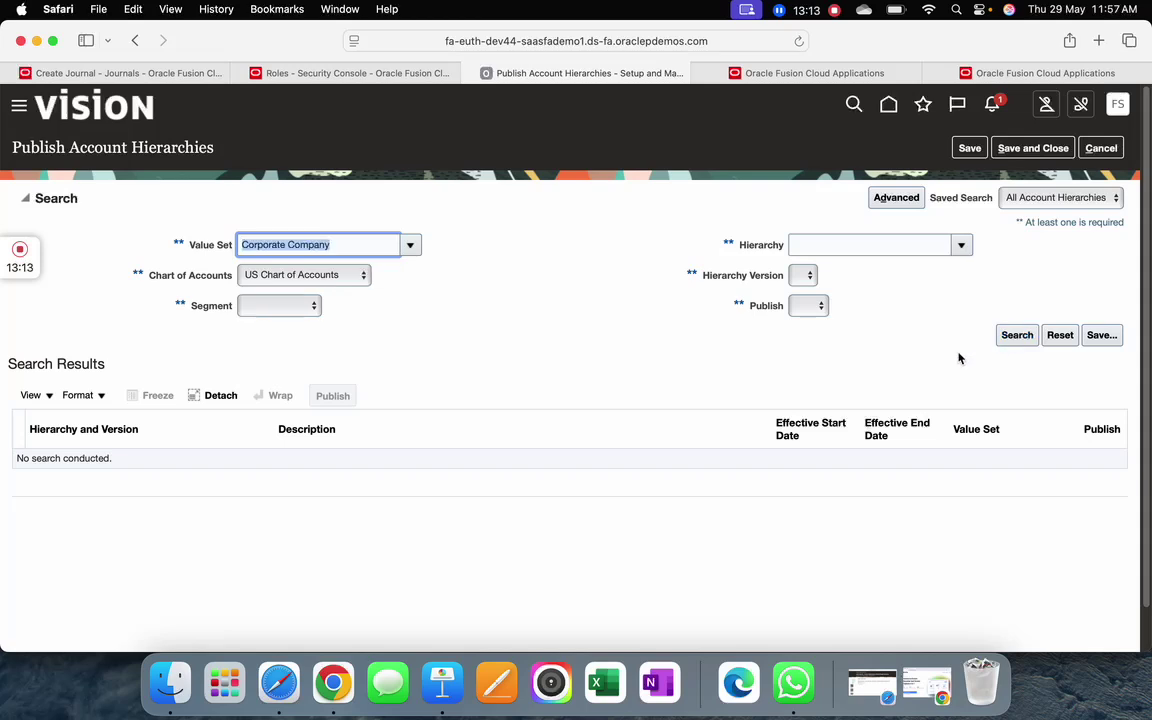
pyautogui.click(1023, 339)
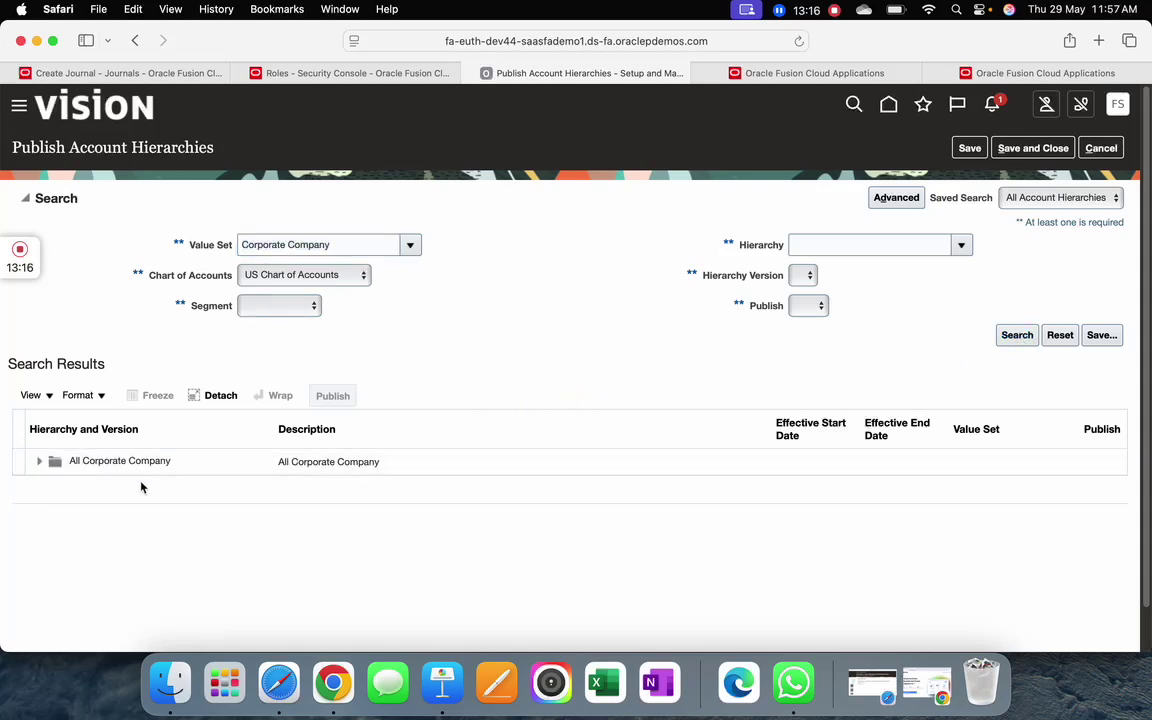
# Expand the All Corporate Company hierarchy, publish its V1 version, then save and close
pyautogui.click(39, 461)
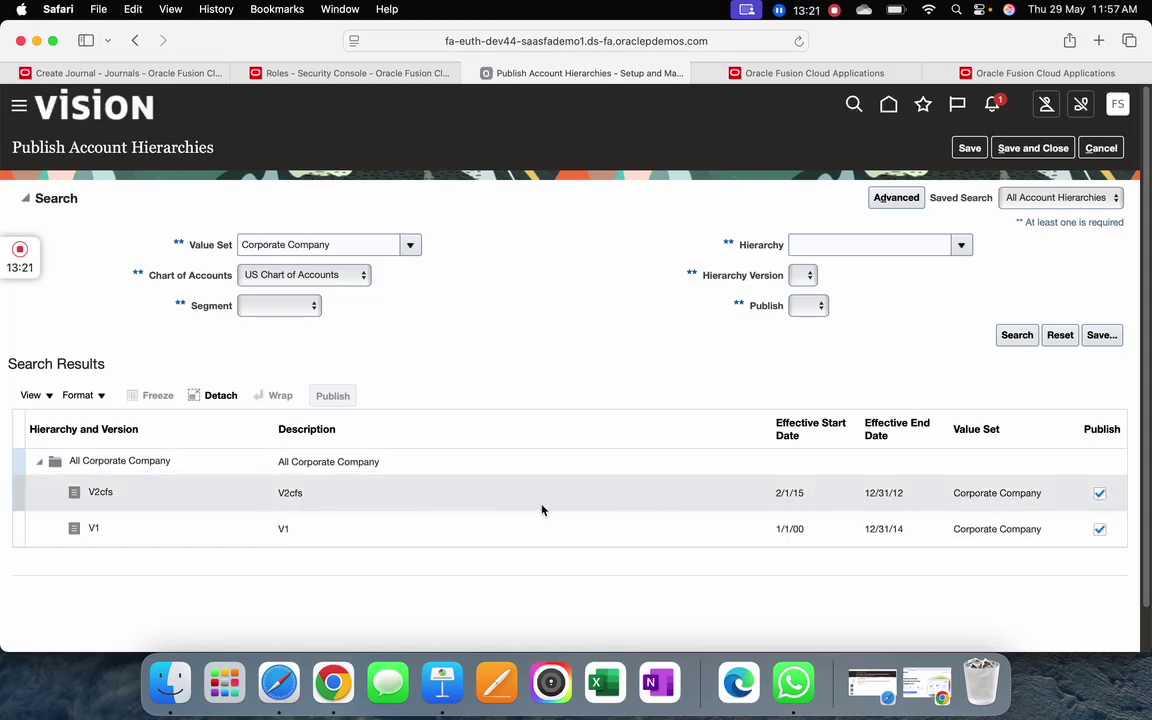
pyautogui.click(427, 503)
pyautogui.click(411, 530)
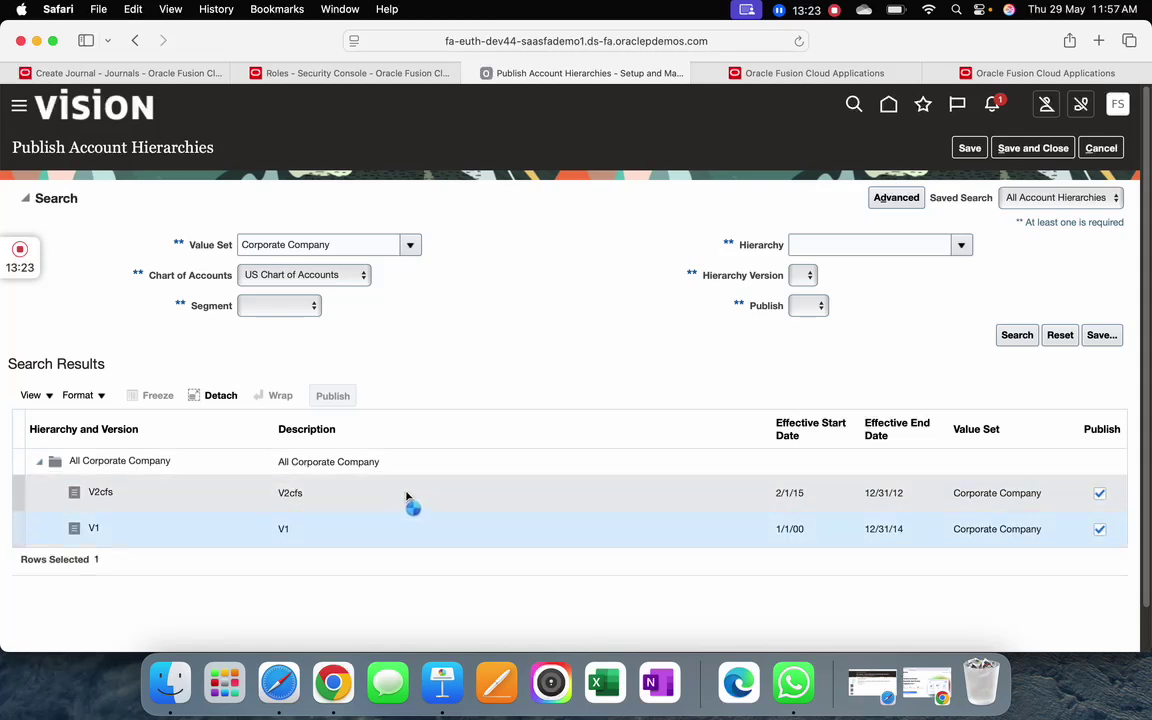
pyautogui.click(332, 395)
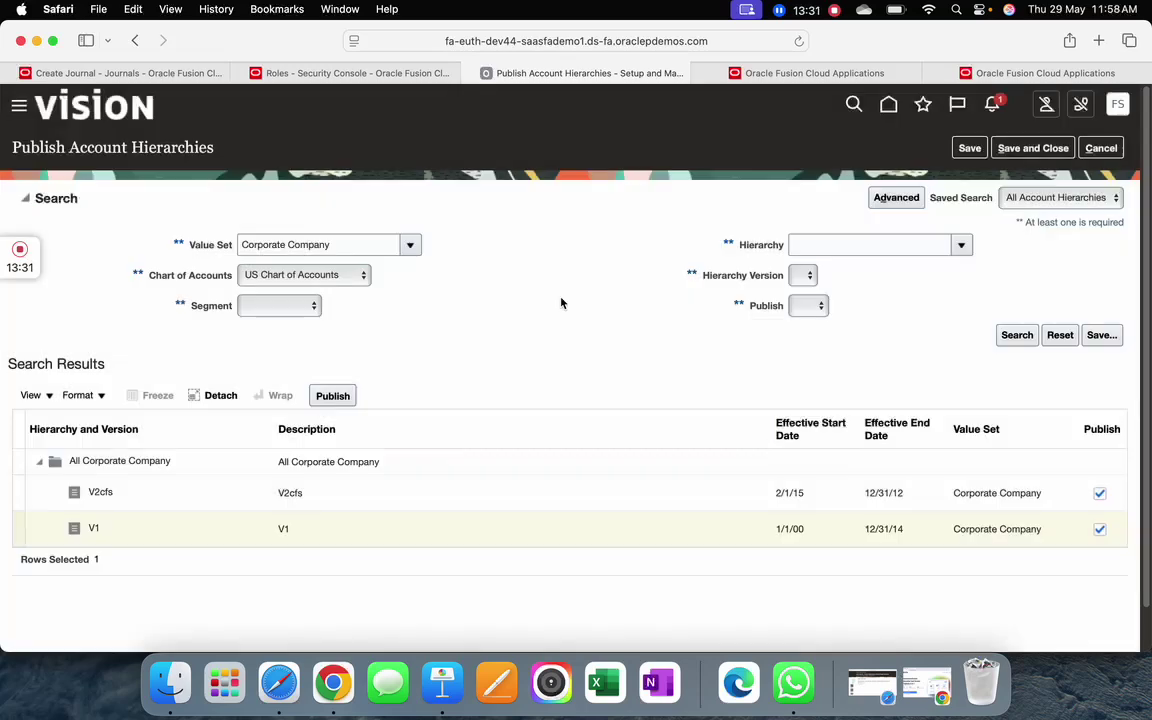
pyautogui.click(1036, 148)
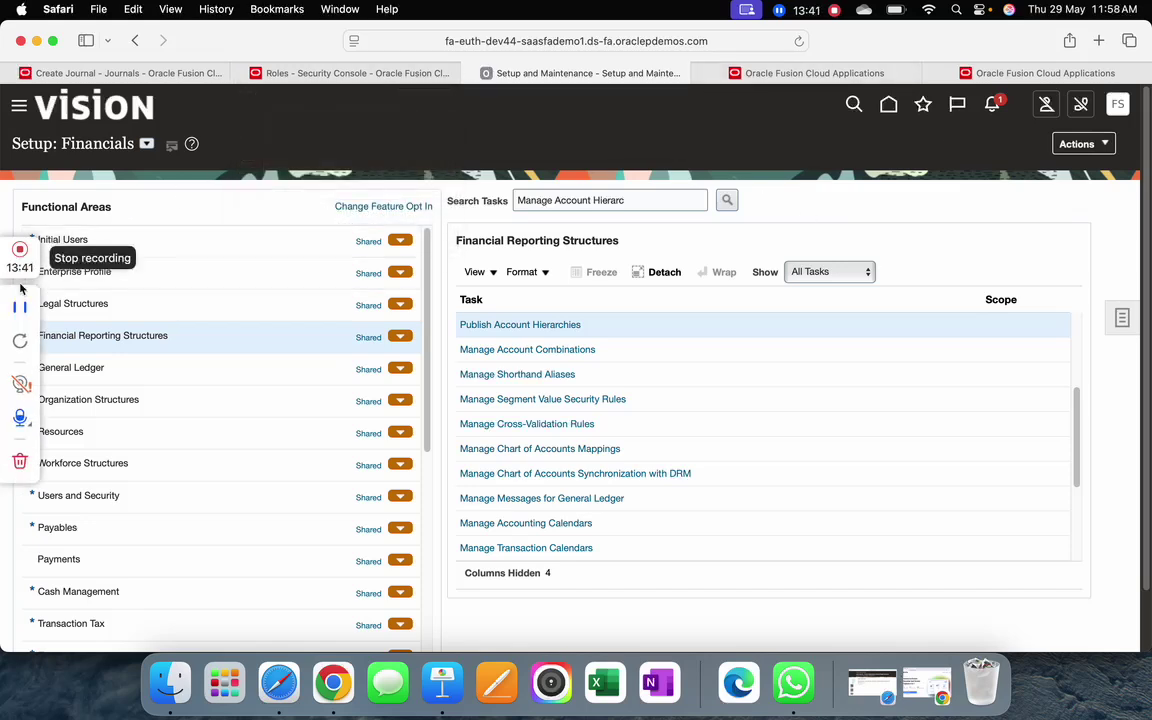
# Check which Company values are offered for the account of journal line 1
pyautogui.click(19, 310)
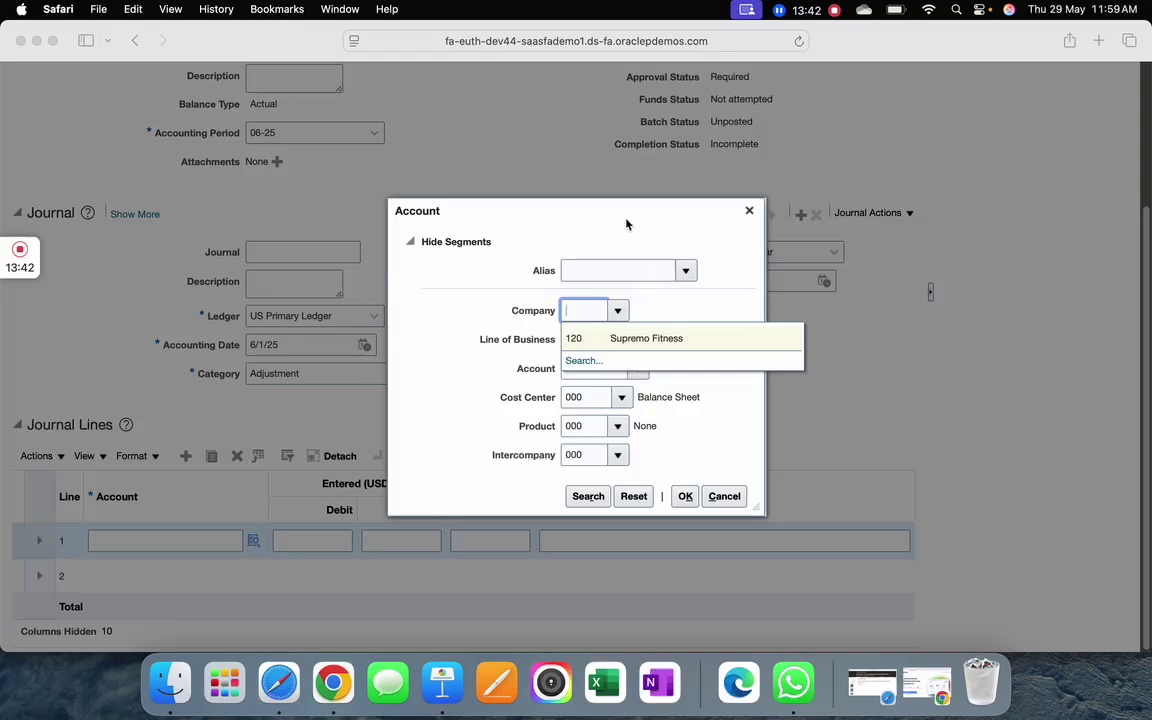
pyautogui.click(750, 212)
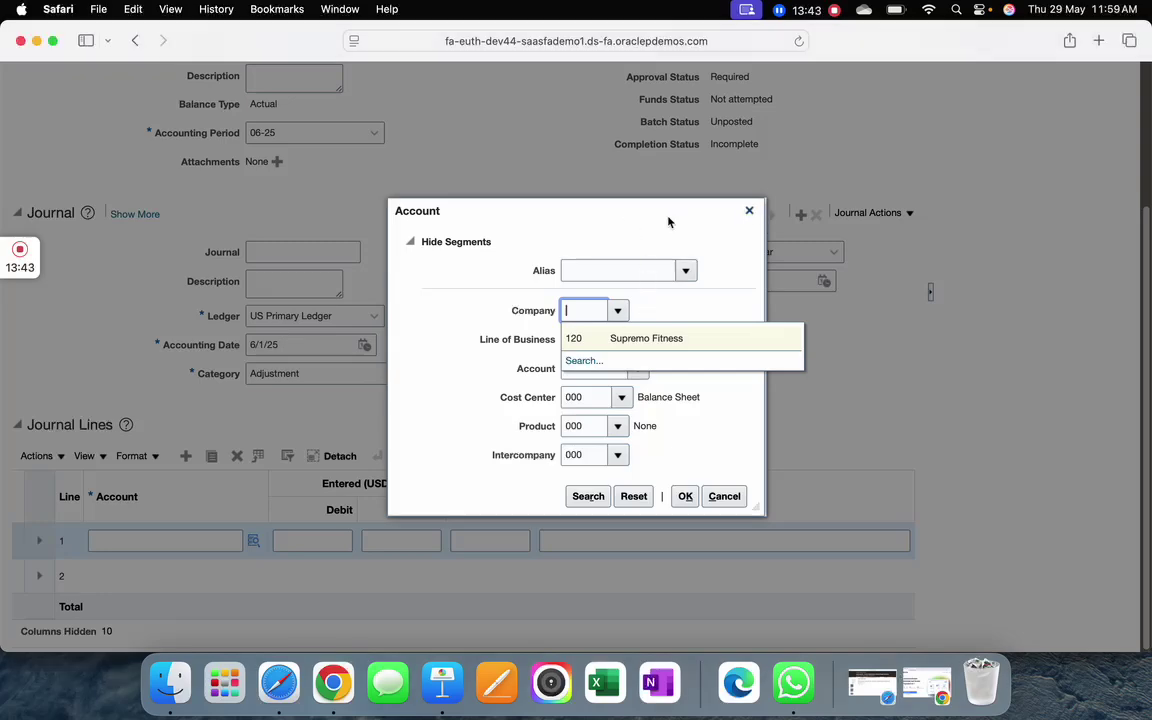
# Close the account selection for journal line 1 and look over the journal batch and header details
pyautogui.click(750, 212)
pyautogui.scroll(3, 436, 283)
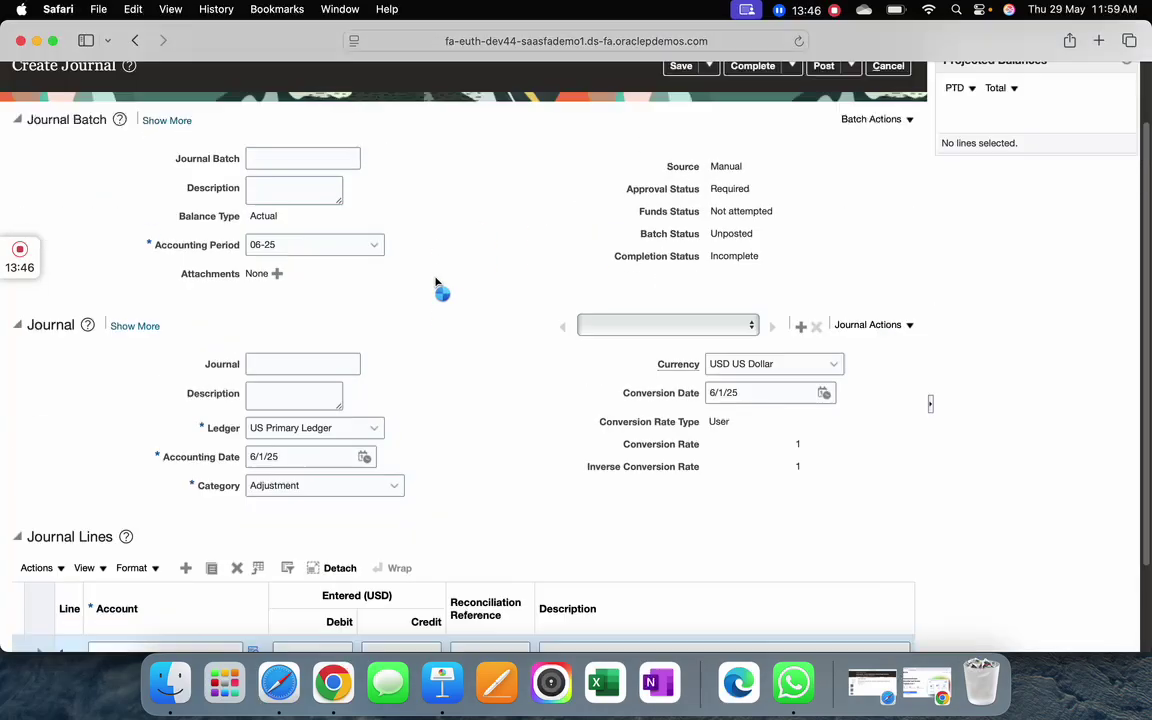
pyautogui.scroll(2, 436, 283)
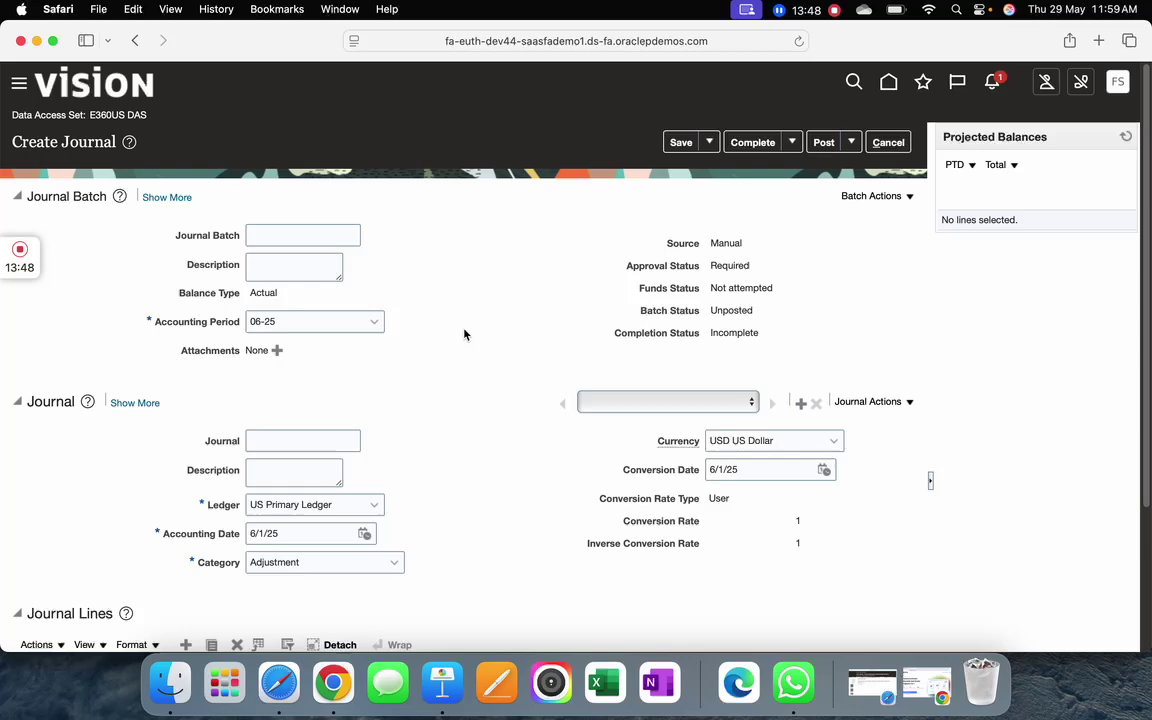
pyautogui.scroll(-3, 463, 334)
pyautogui.scroll(-3, 423, 382)
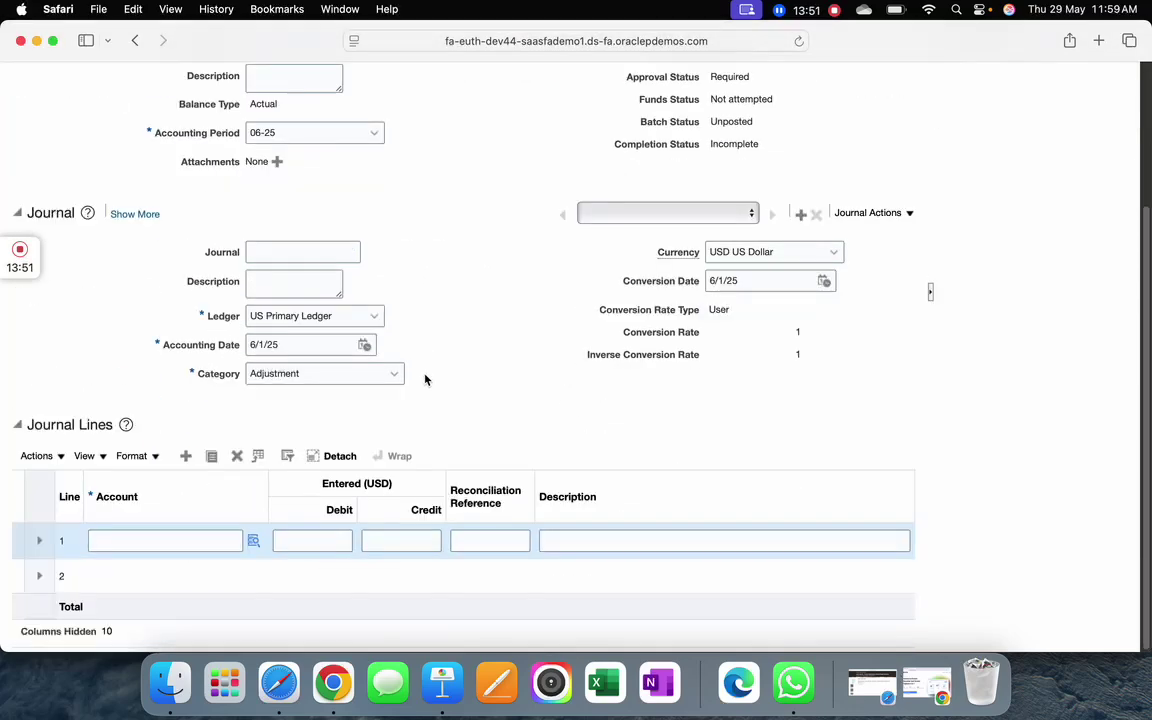
# Search the Company values available for the account of journal line 1, select 120, and dismiss the account selection without applying it
pyautogui.click(255, 542)
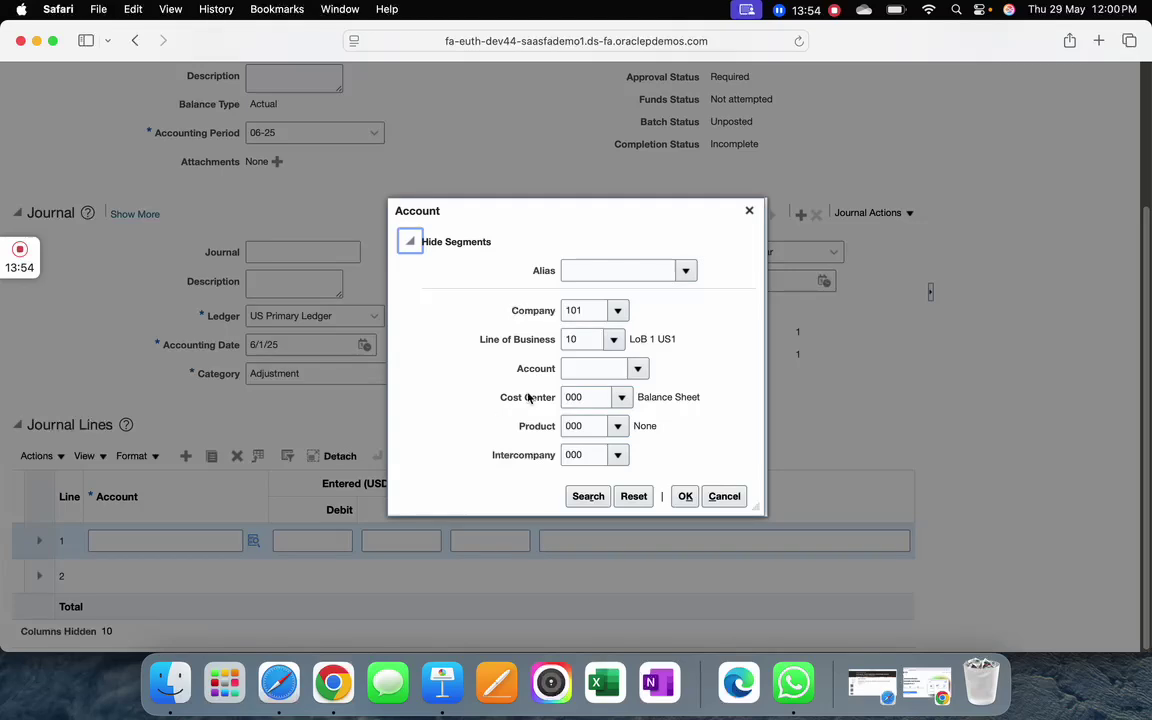
pyautogui.doubleClick(566, 311)
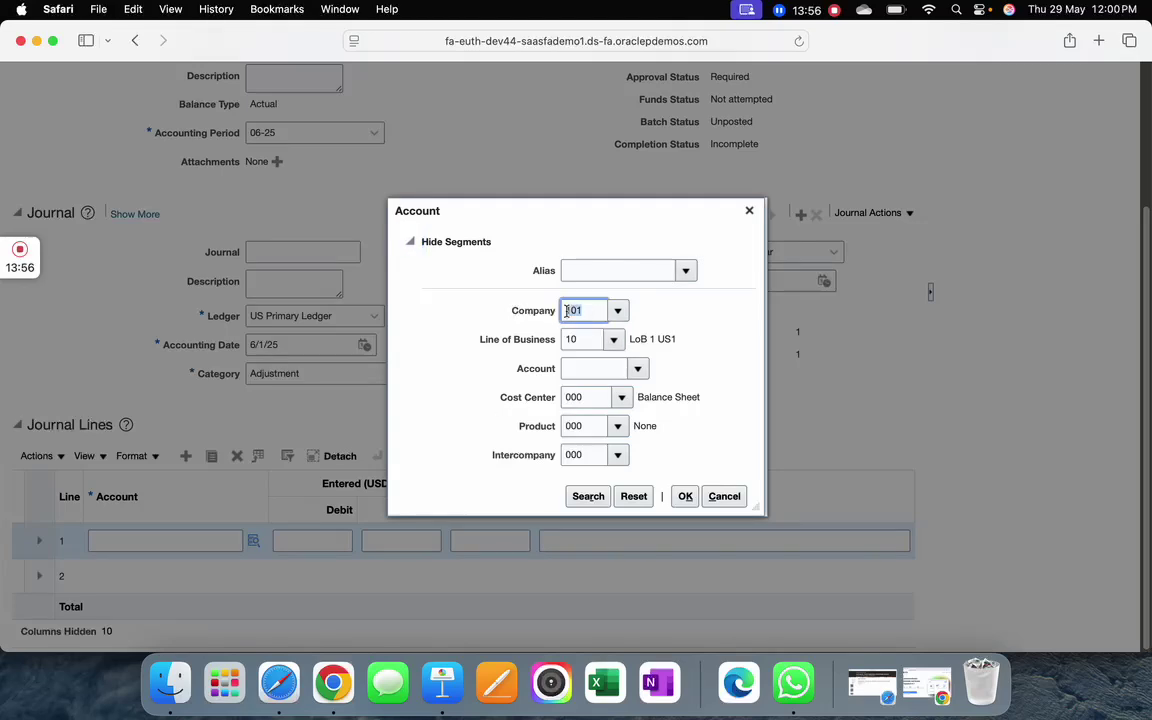
pyautogui.press('BackSpace')
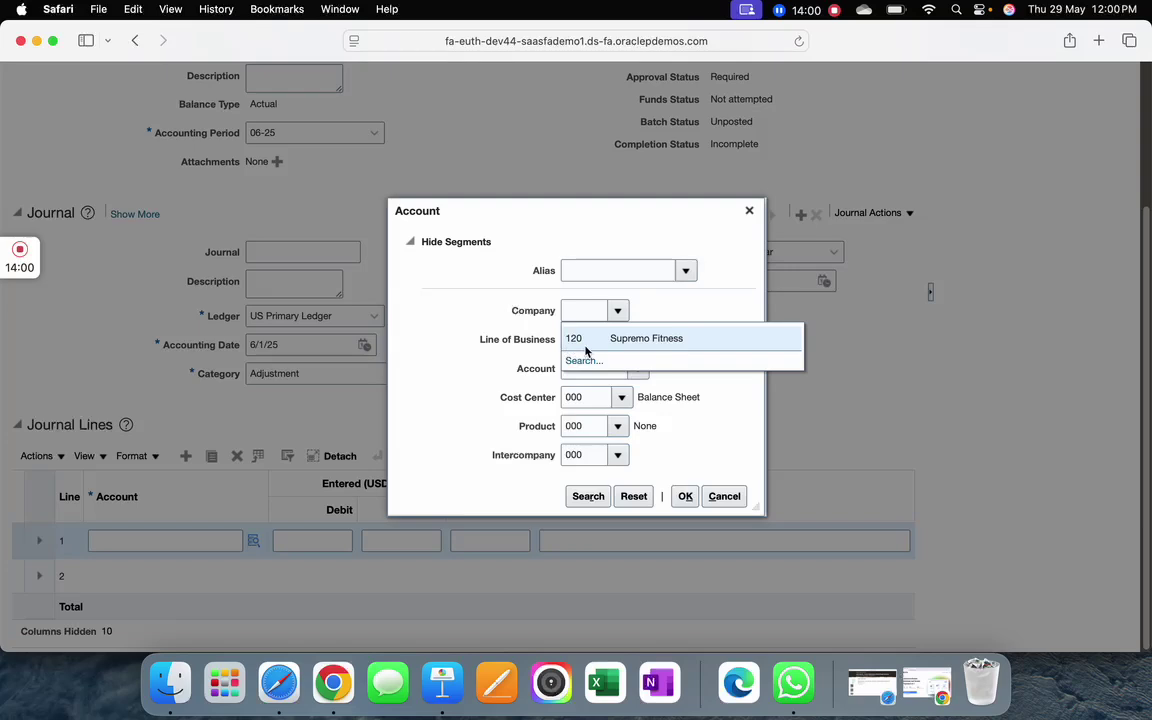
pyautogui.click(521, 333)
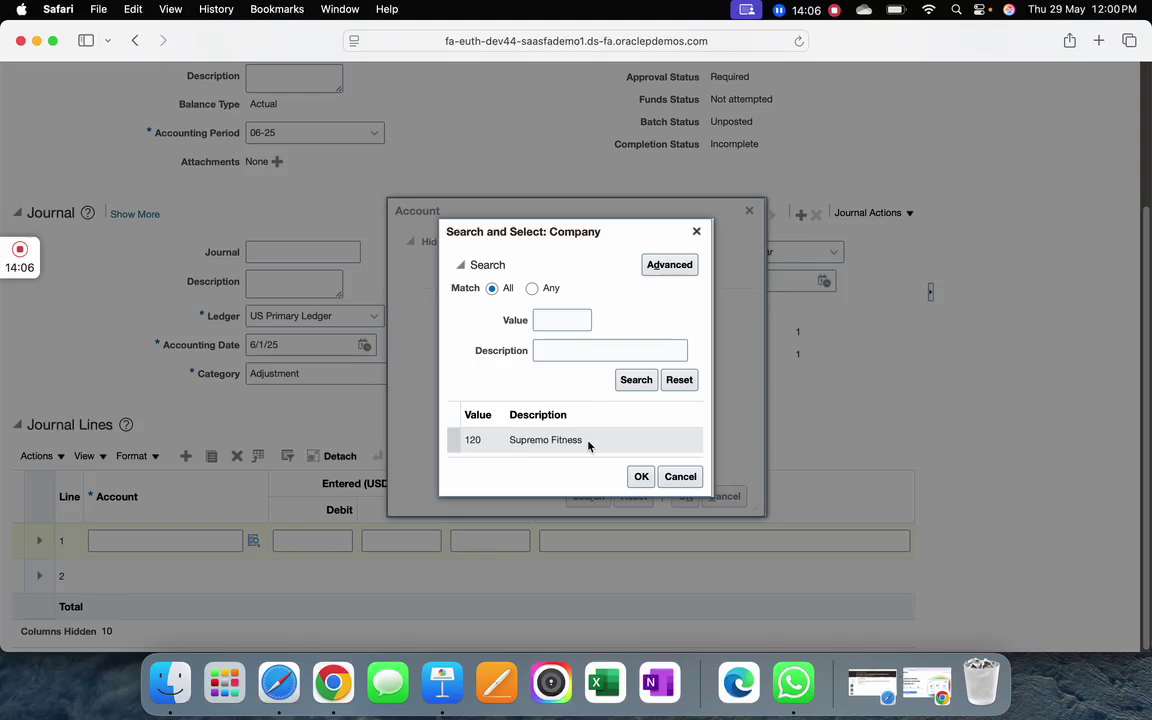
pyautogui.click(590, 443)
pyautogui.click(641, 476)
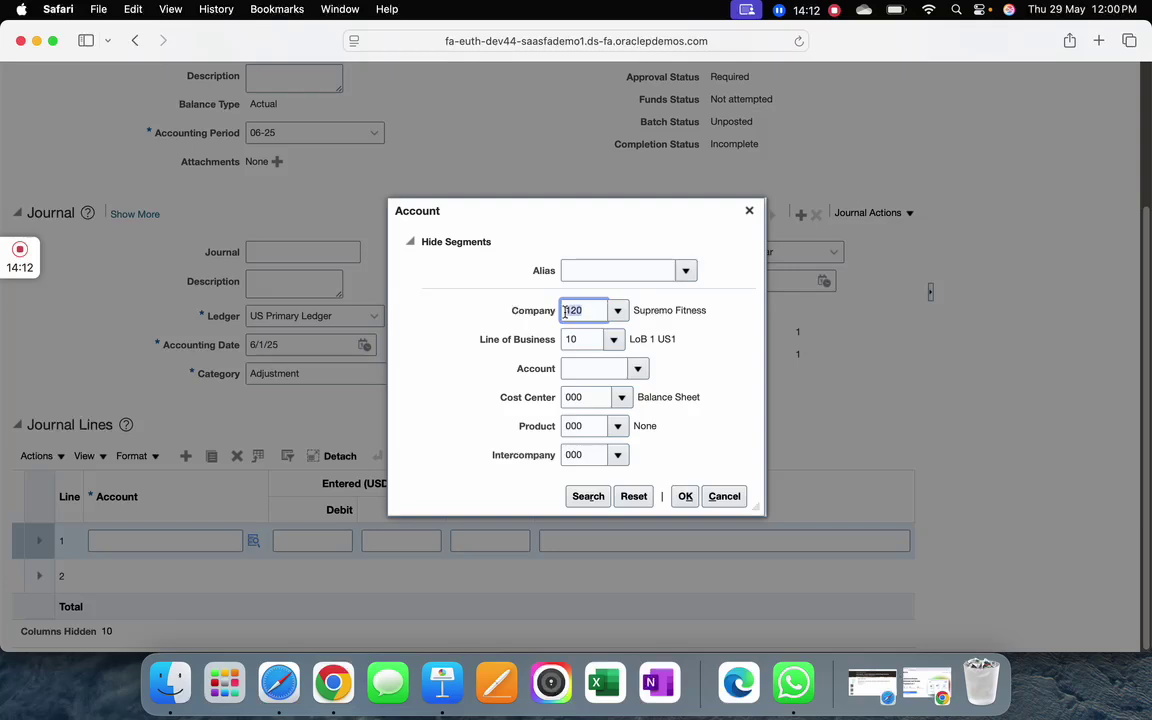
pyautogui.click(749, 211)
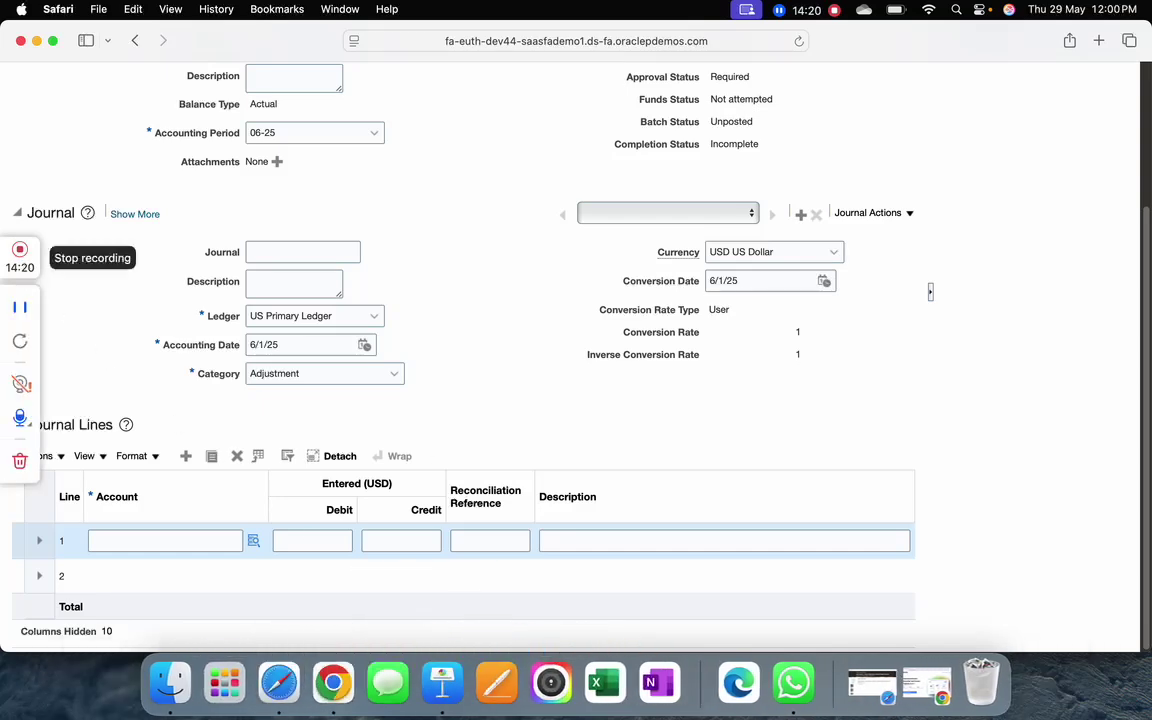
# Switch to the Segment Security Rules presentation in Keynote and play it from slide 6
pyautogui.click(446, 675)
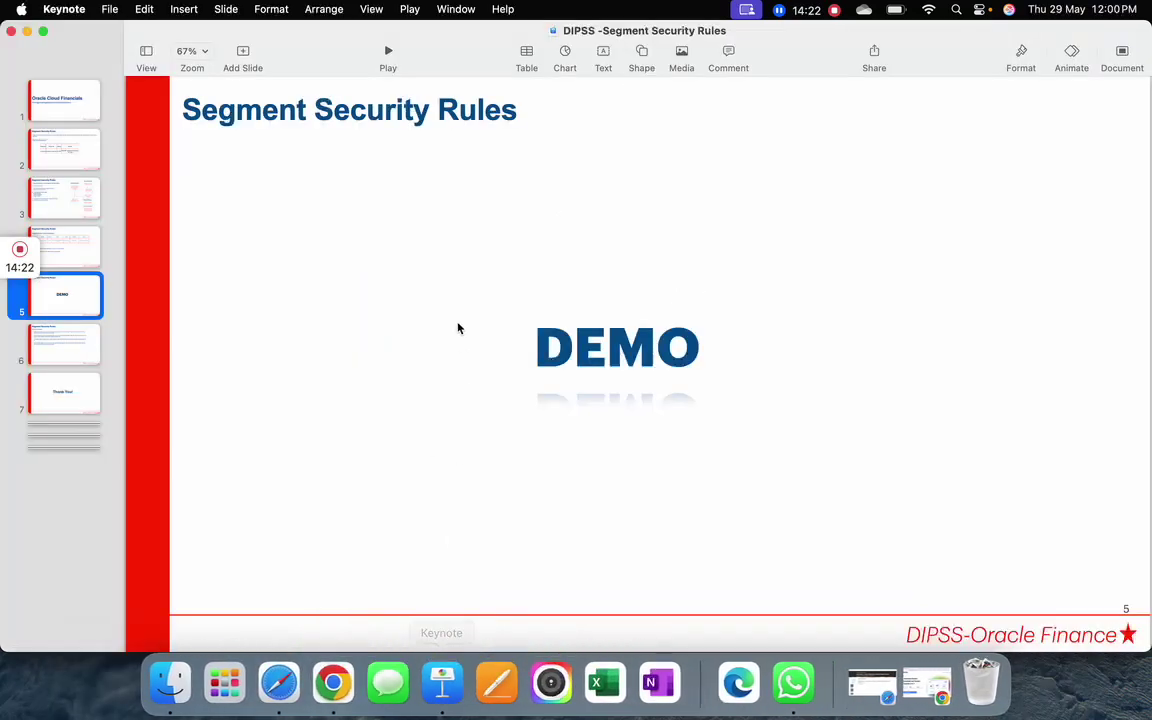
pyautogui.click(66, 345)
pyautogui.click(388, 52)
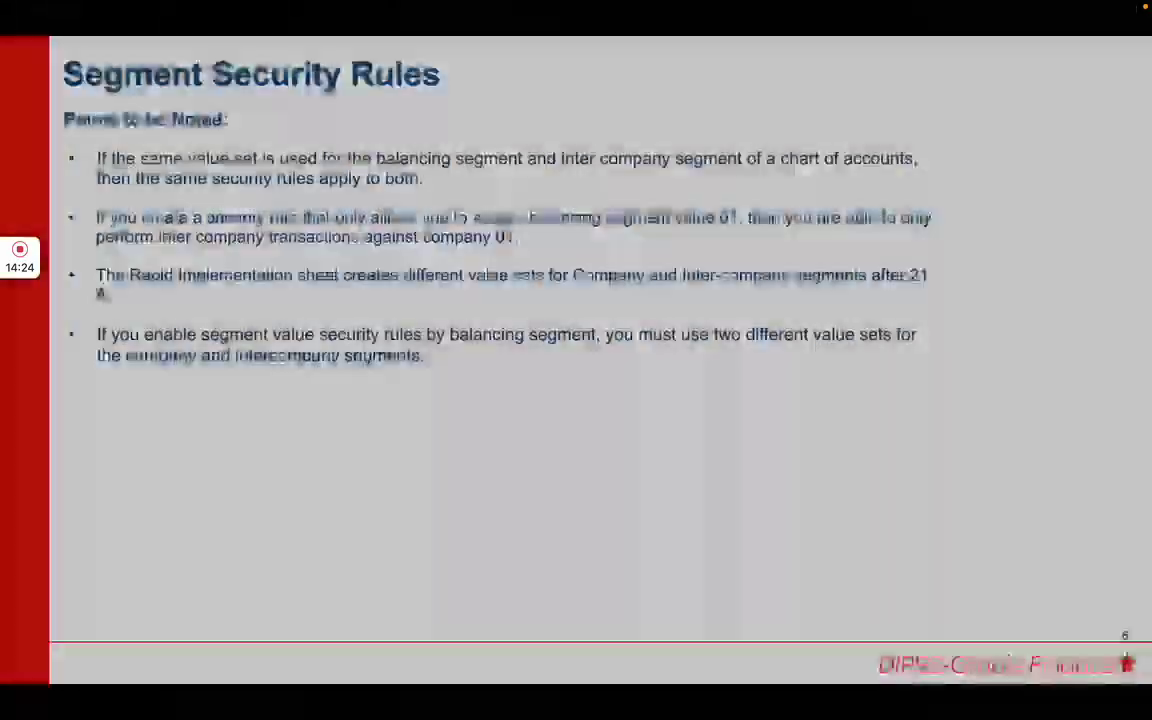